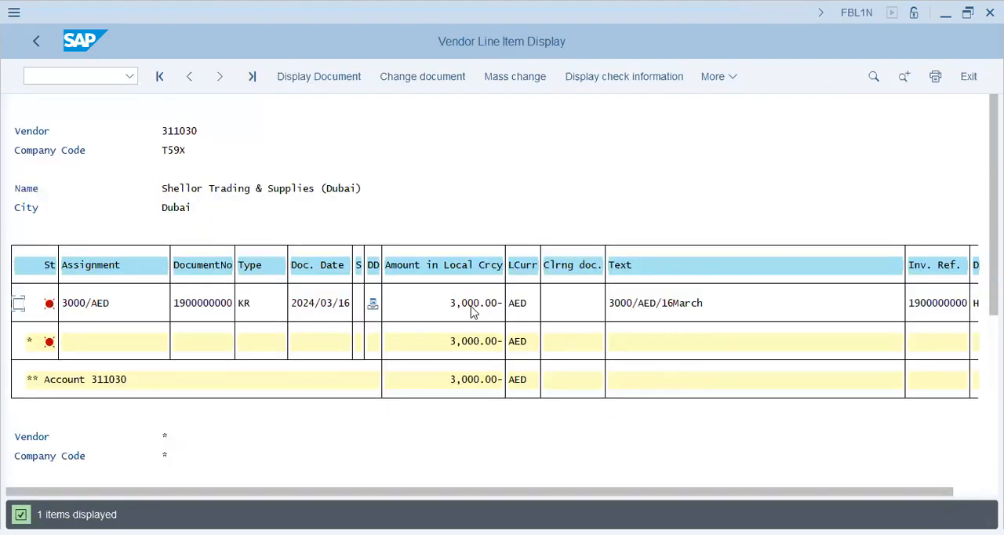
Leave the vendor line item report and expand Accounting, Financial Accounting and Accounts Payable in the SAP menu
click(36, 42)
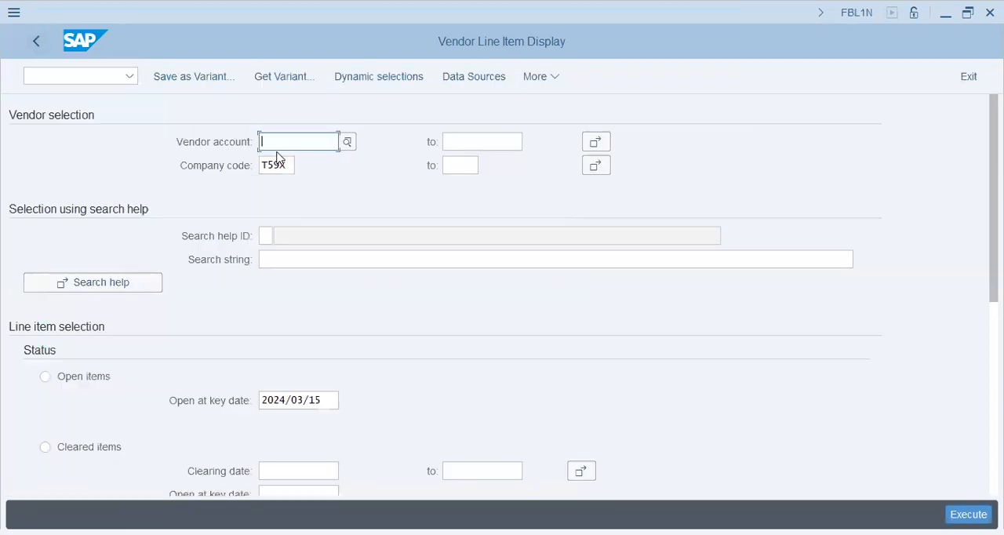
click(35, 42)
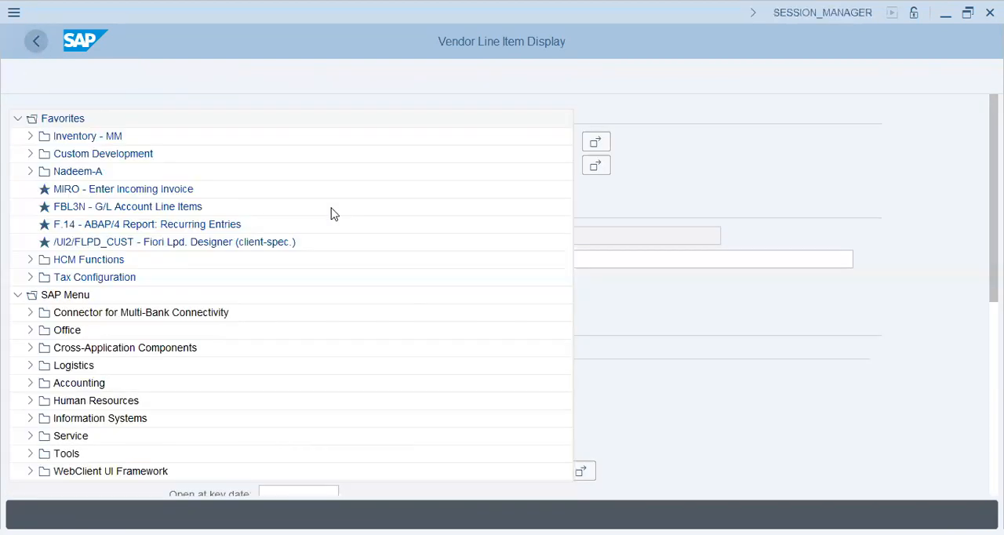
click(31, 382)
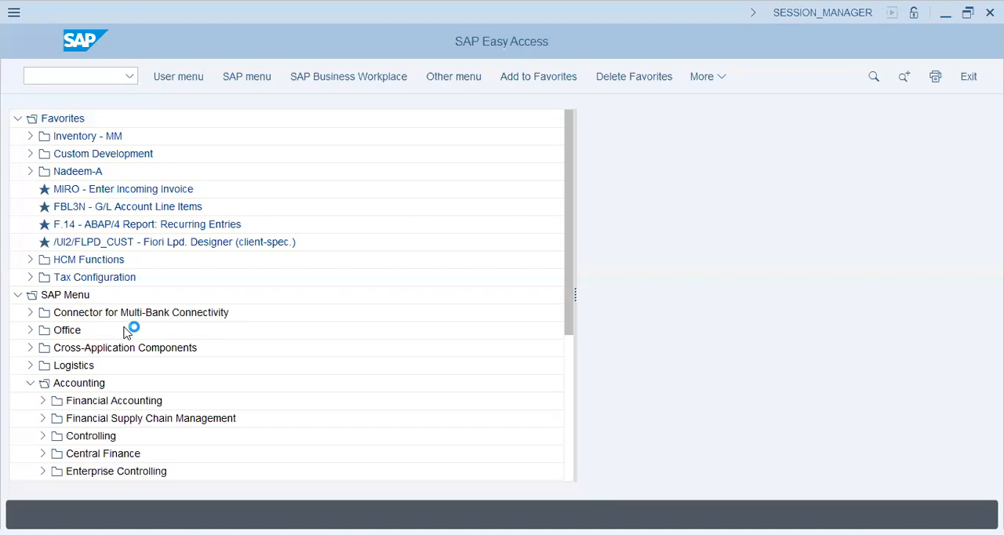
click(43, 401)
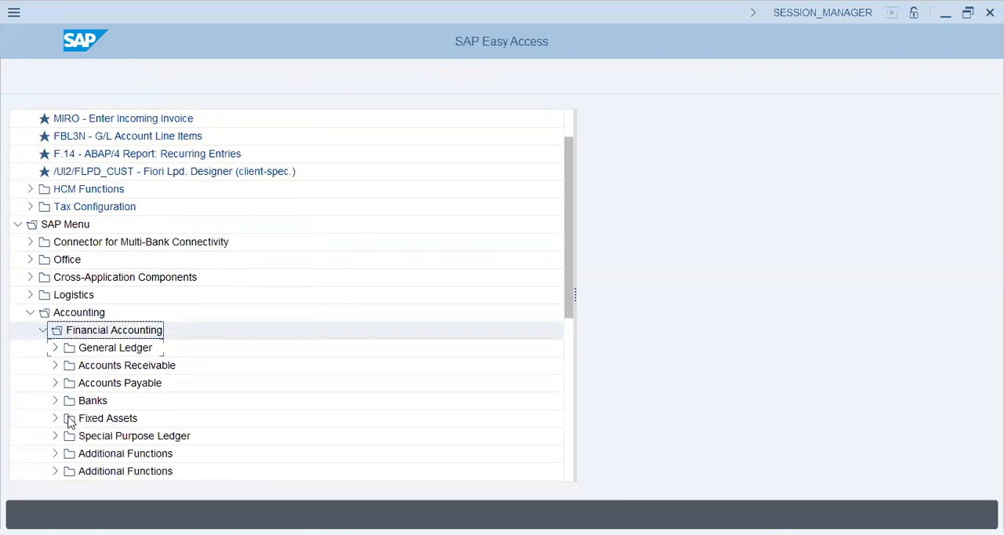
click(59, 383)
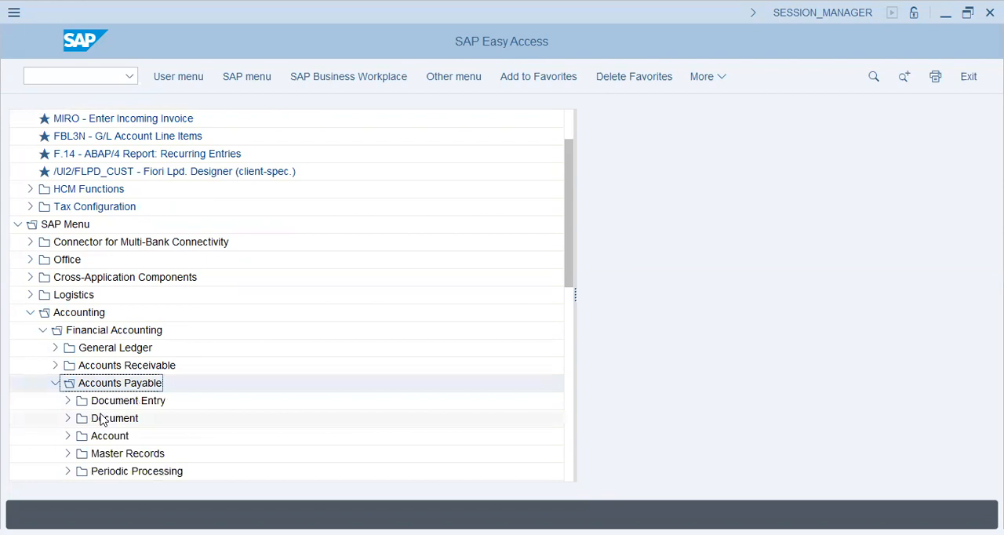
Expand Document Entry and its Outgoing Payment folder under Accounts Payable, and select F-53 - Post
click(67, 331)
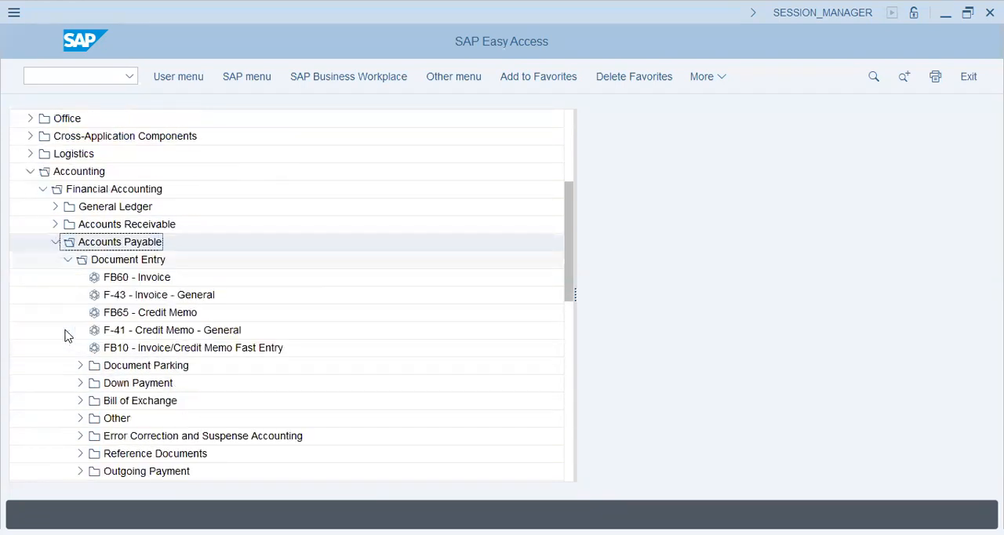
click(134, 400)
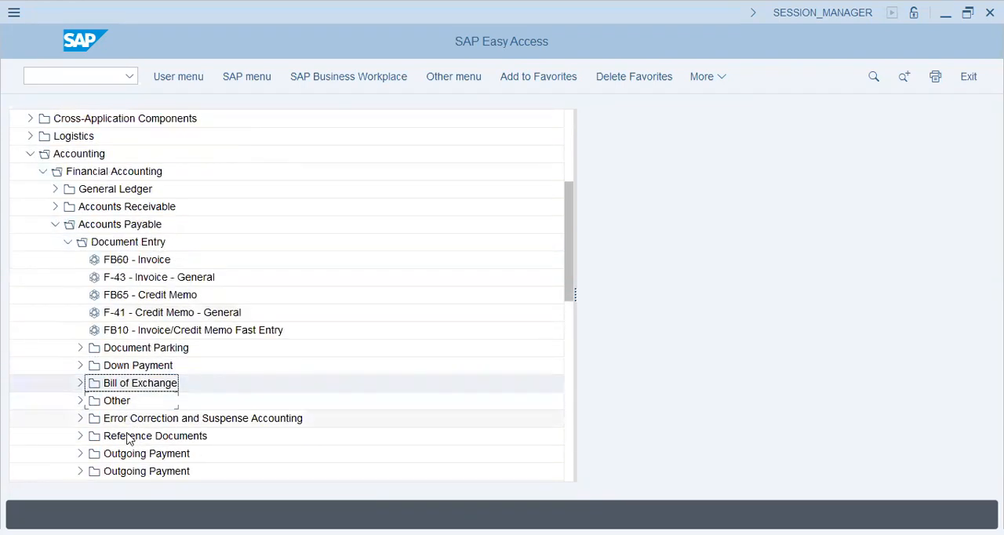
click(80, 435)
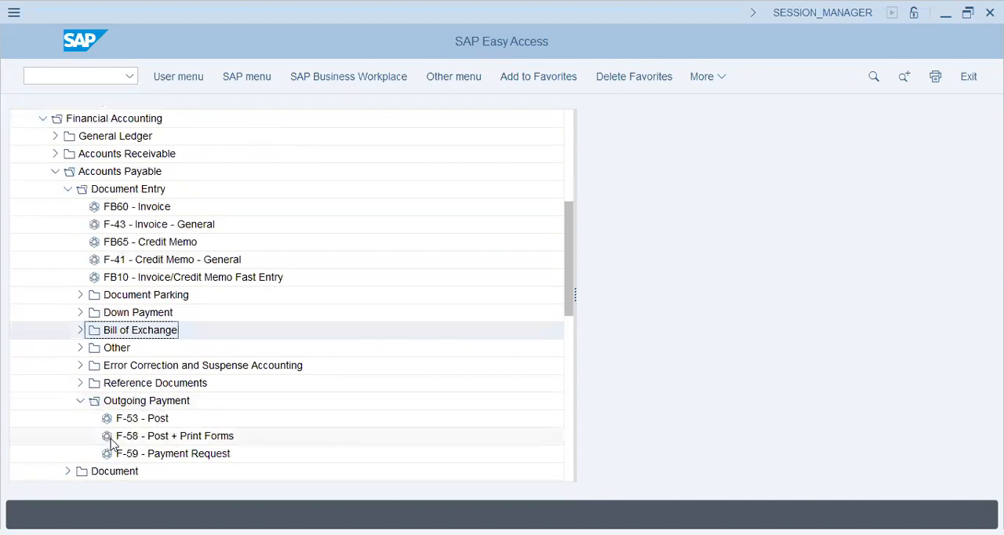
click(149, 418)
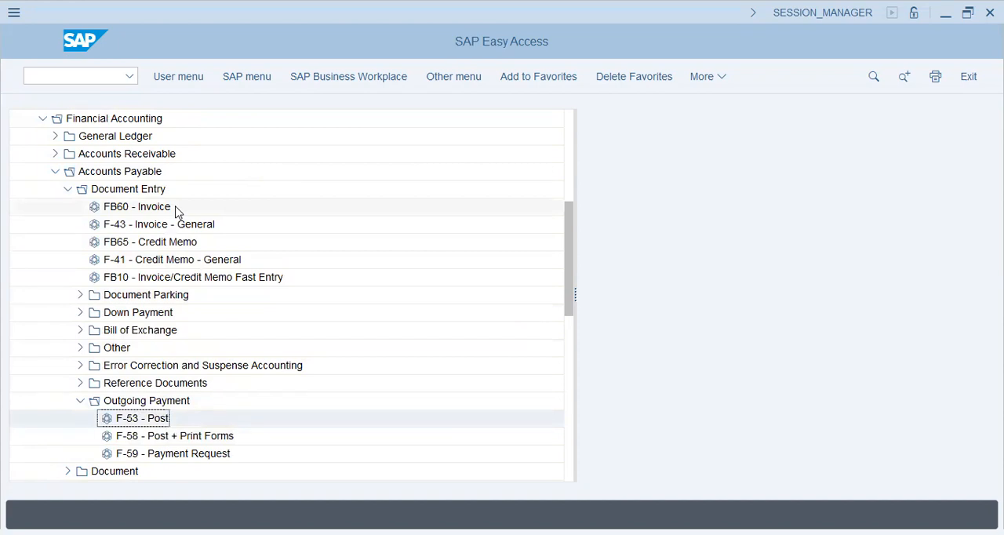
click(80, 348)
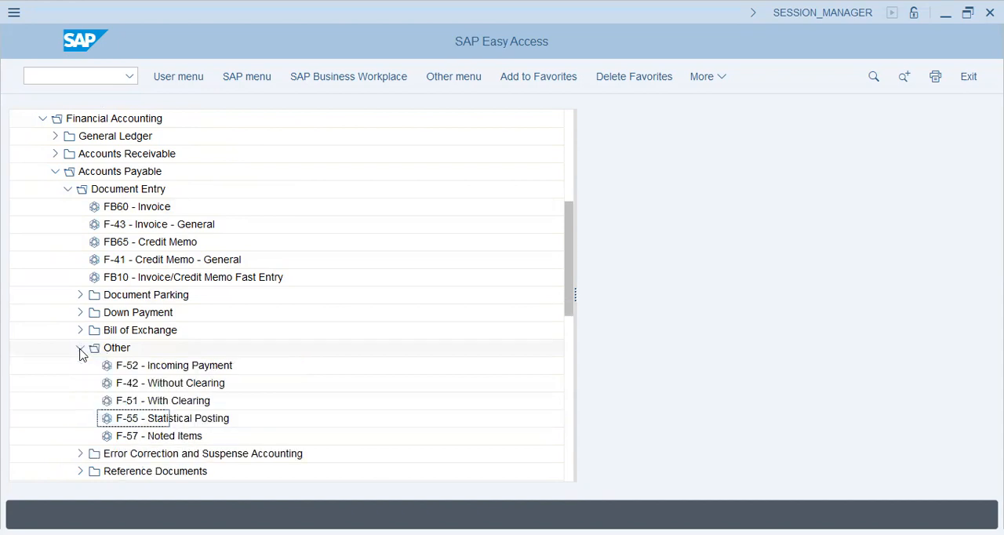
click(80, 349)
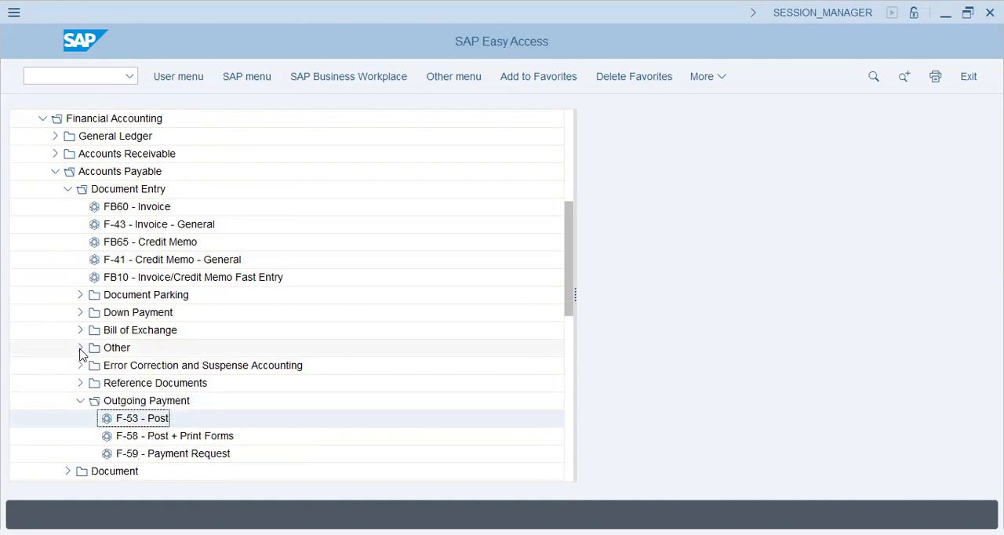
Expand the Account folder under Accounts Payable and start the F-44 - Clear transaction
scroll(240, 399, down, 3)
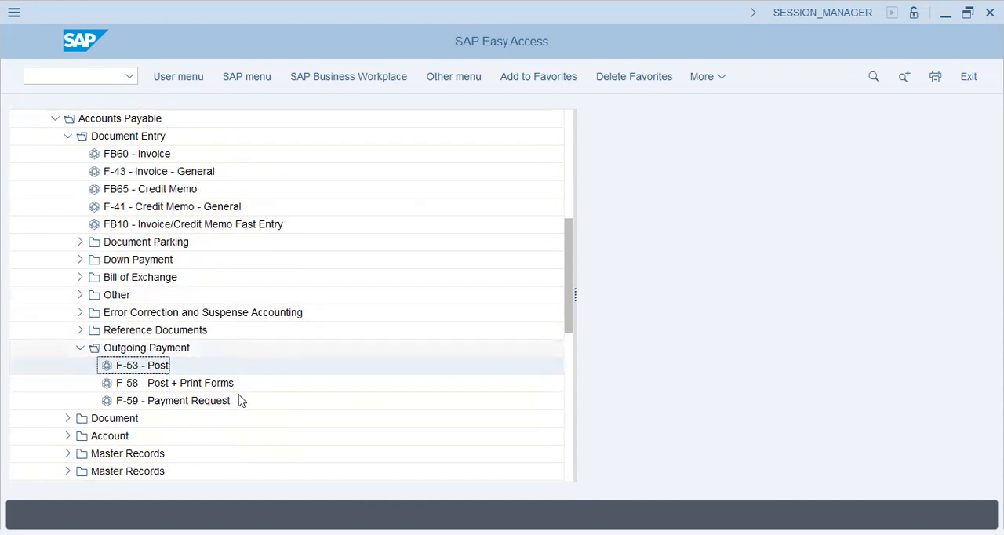
click(68, 435)
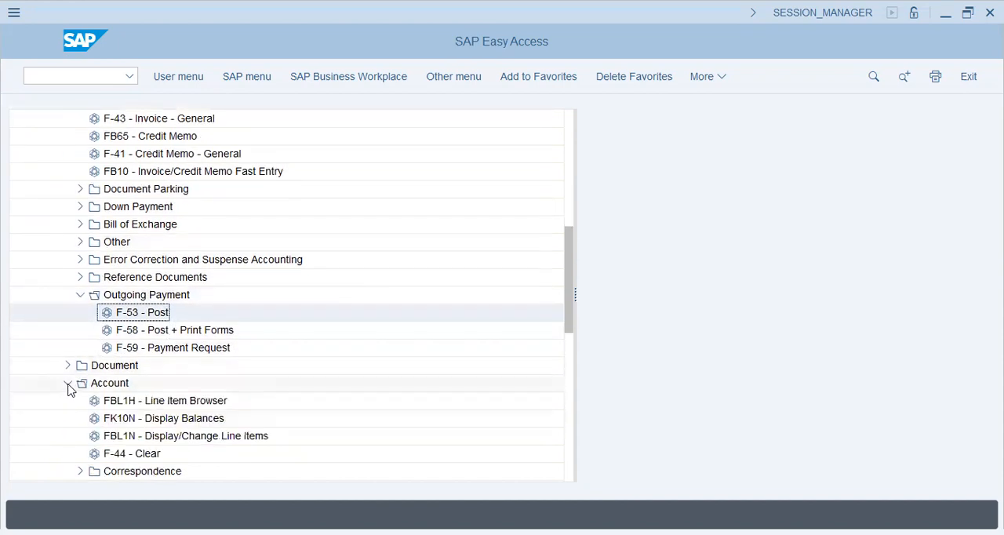
click(113, 453)
click(149, 313)
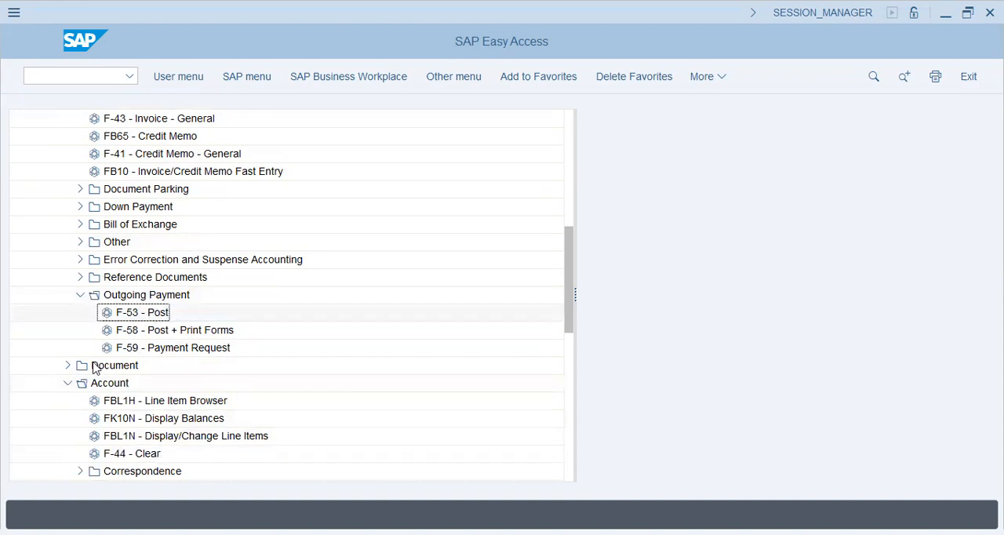
click(67, 366)
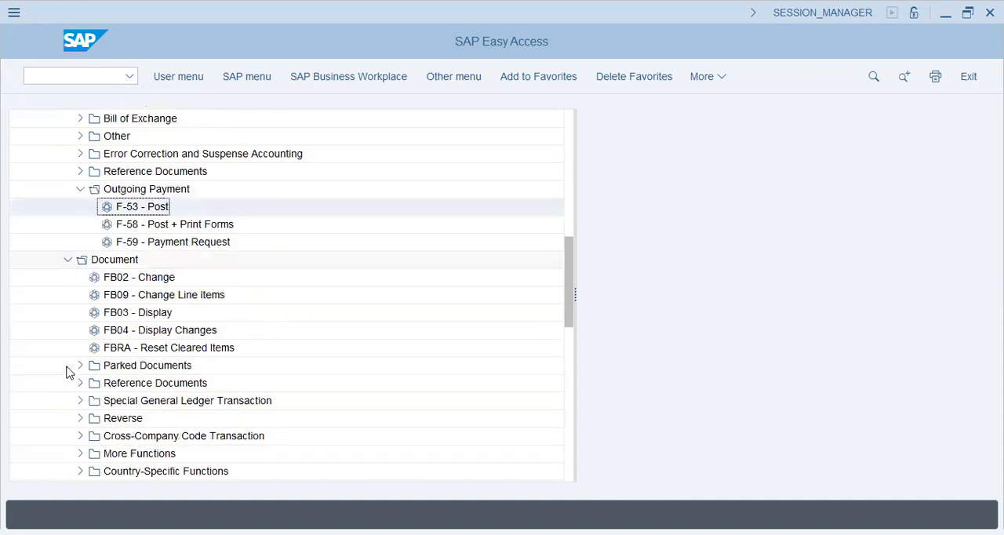
click(68, 260)
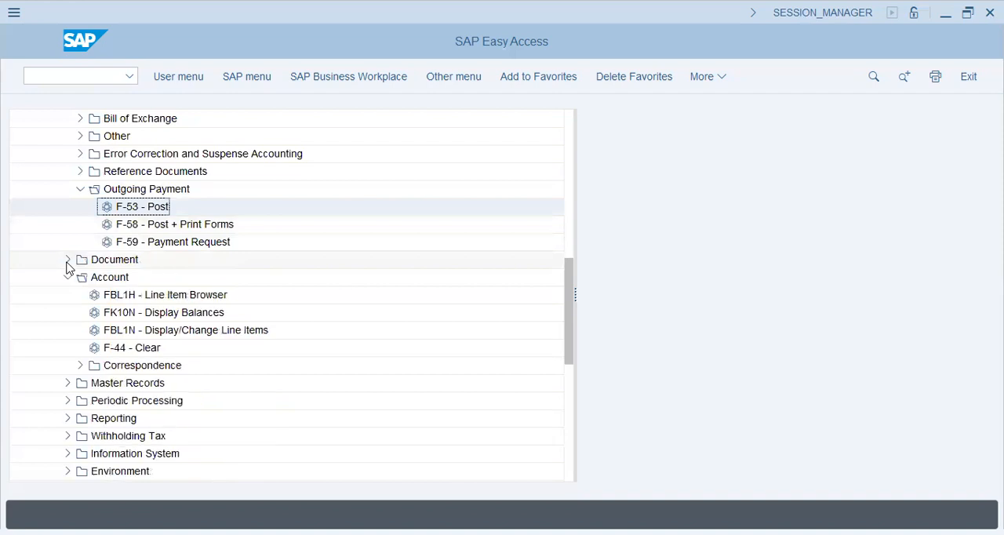
double_click(116, 348)
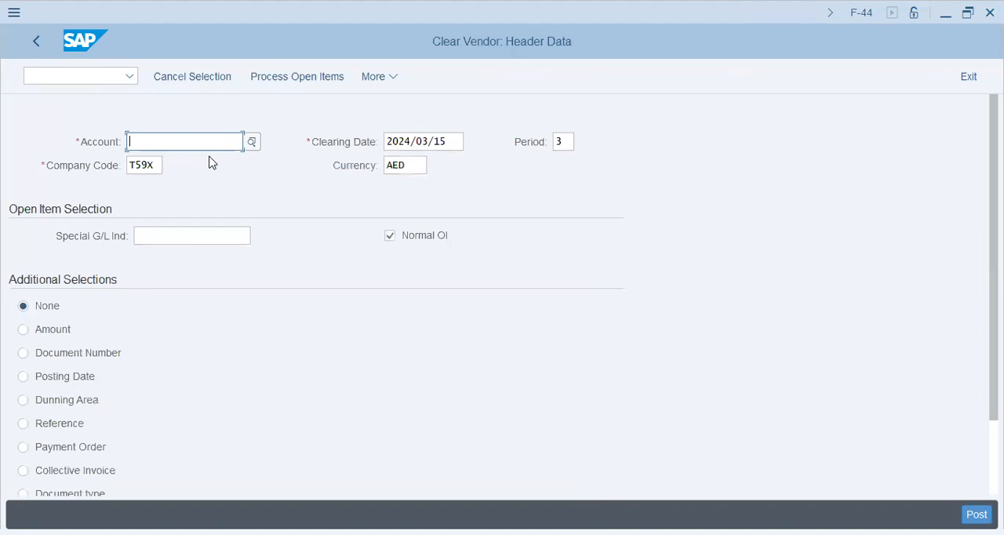
Enter the vendor's account number in the clearing header and try to process its open items in company code T59X
text(30)
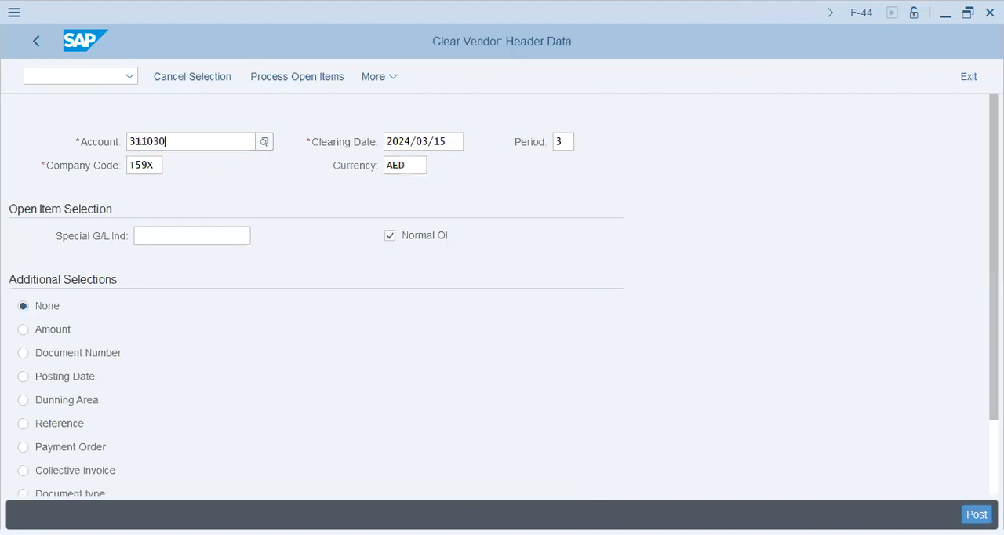
key(Tab)
key(Tab)
key(Tab)
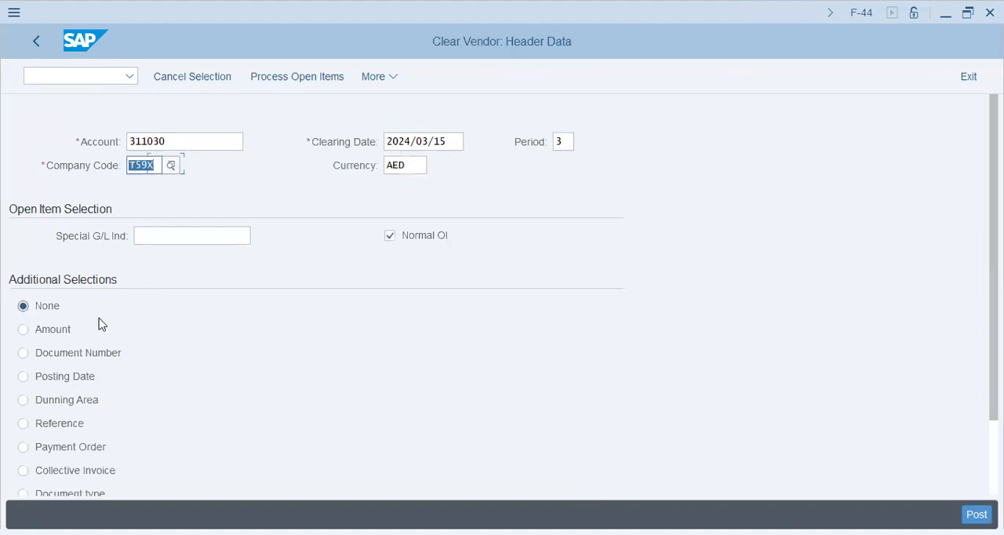
click(167, 234)
click(283, 78)
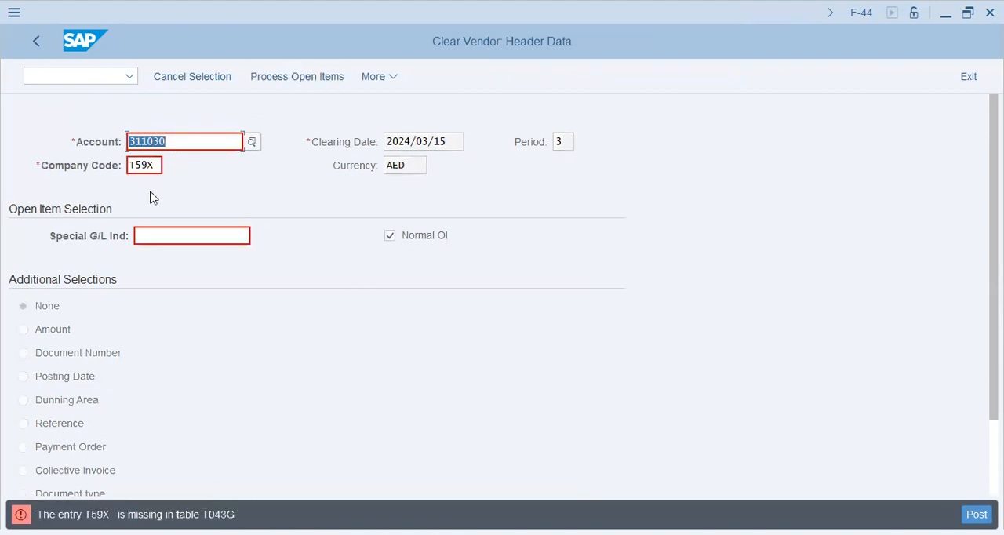
Copy the table name T043G from the error message and open that table's selection screen in transaction SE16
click(182, 148)
double_click(218, 514)
key(ctrl+c)
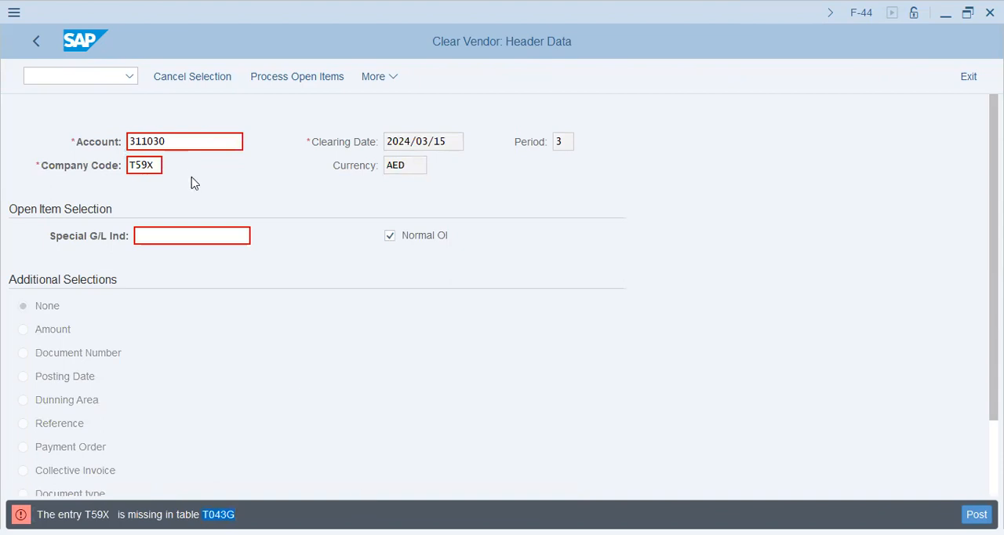
click(88, 73)
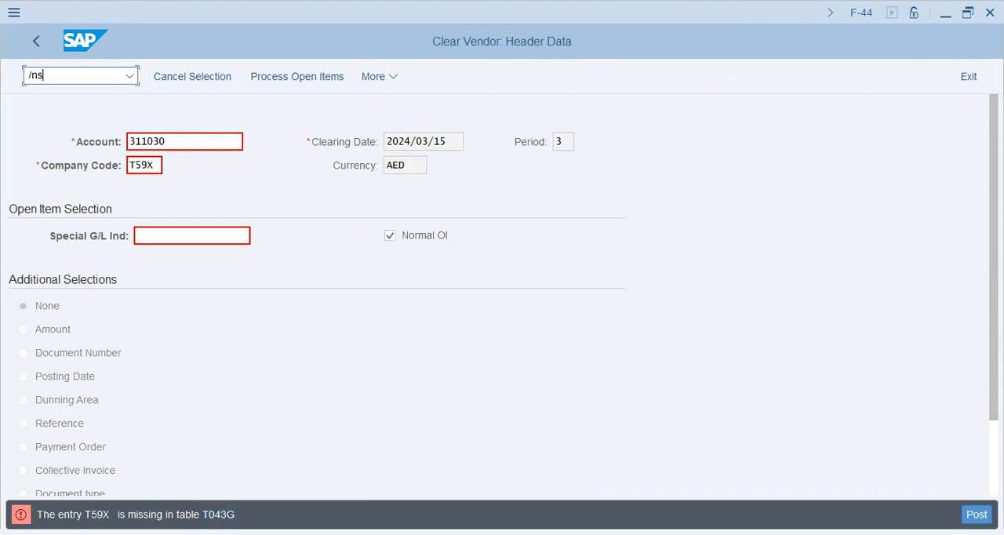
text(/nse16)
key(ctrl+v)
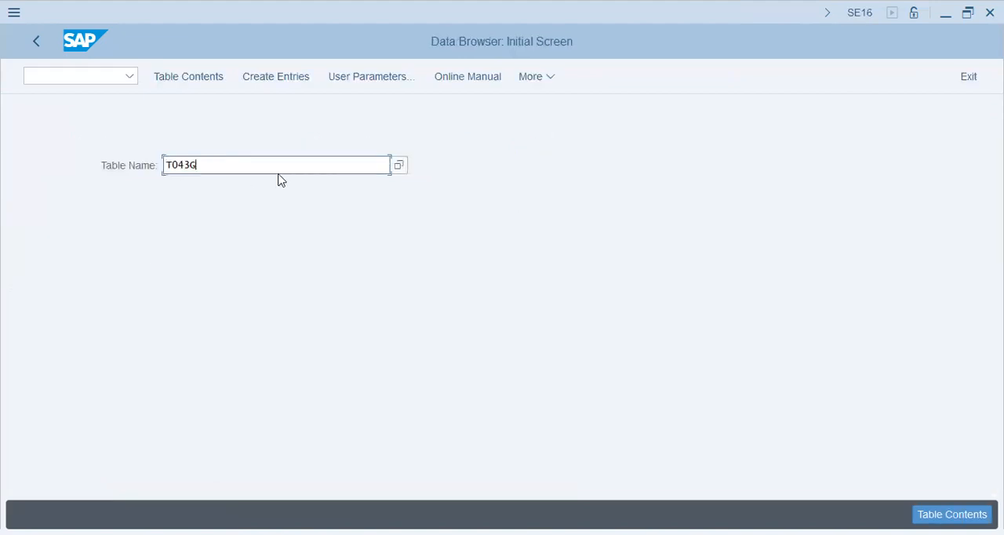
click(208, 78)
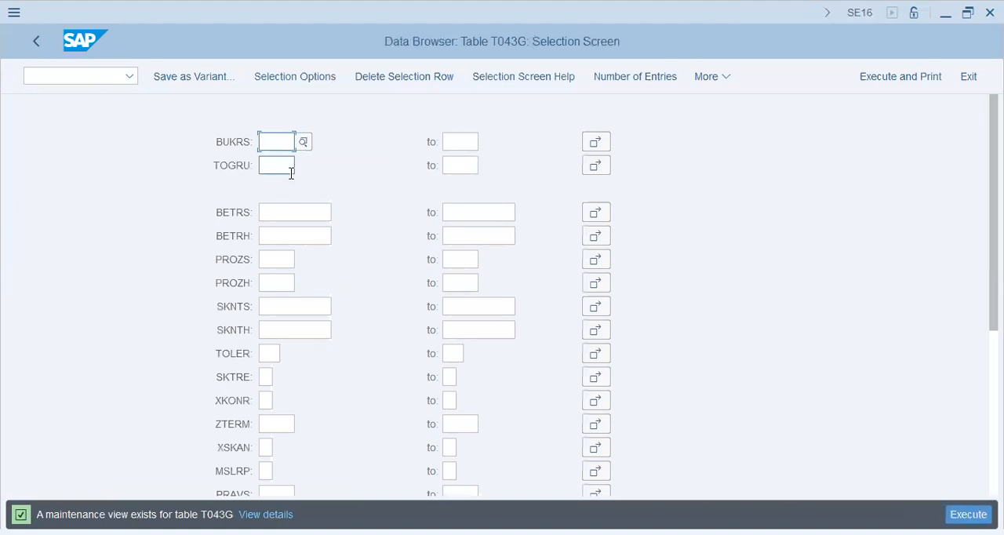
Set the Data Browser user parameters to show Field Label as the keyword instead of Field Name
click(728, 78)
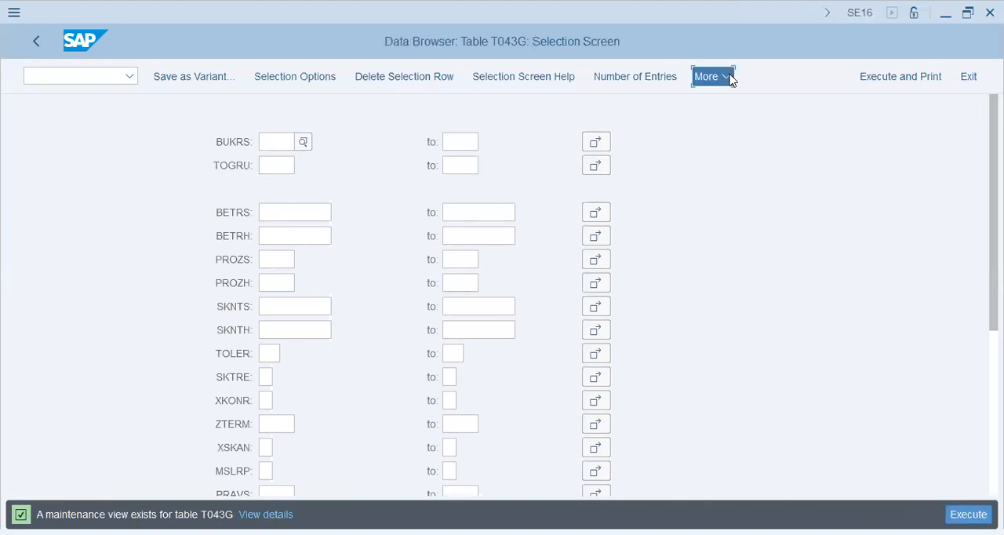
mouse_move(767, 147)
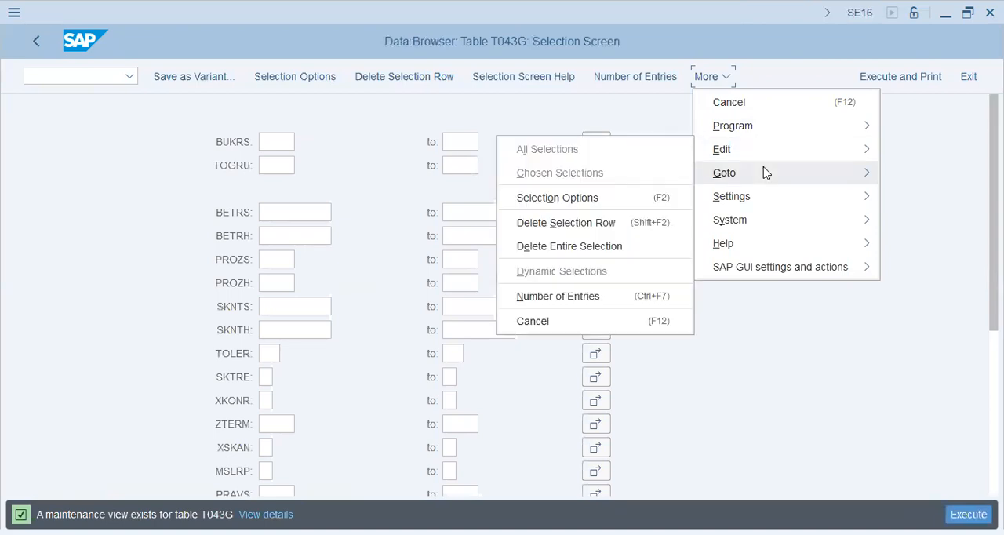
mouse_move(763, 202)
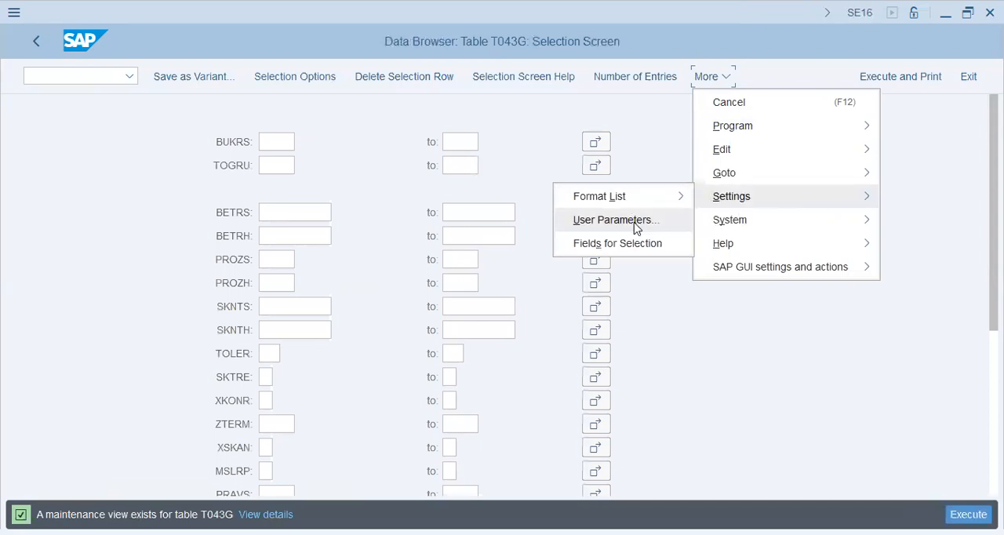
click(637, 225)
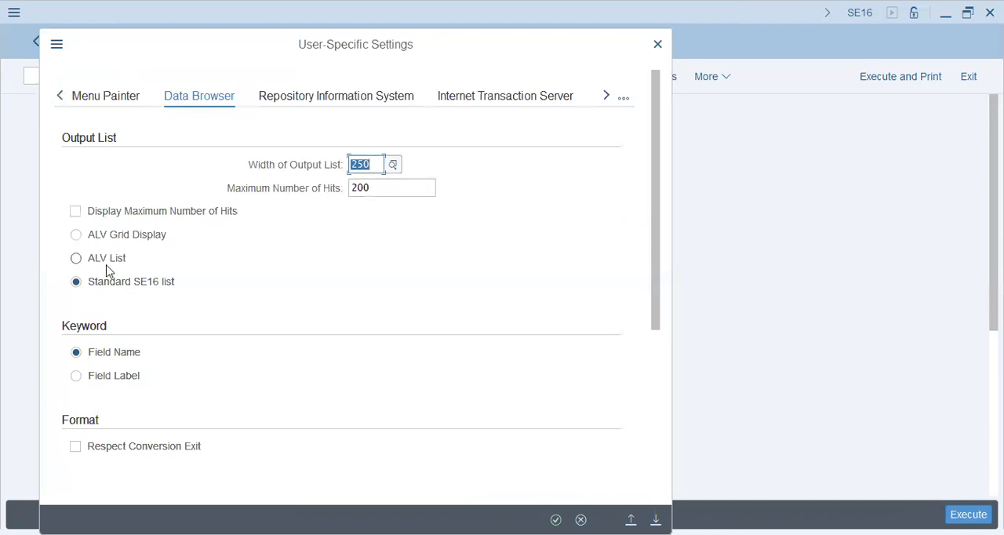
click(132, 383)
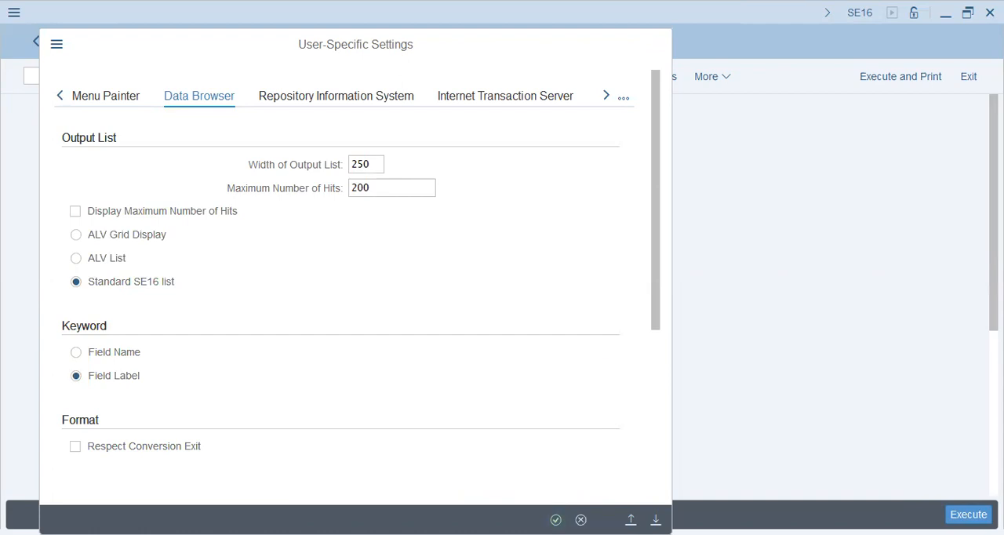
key(Return)
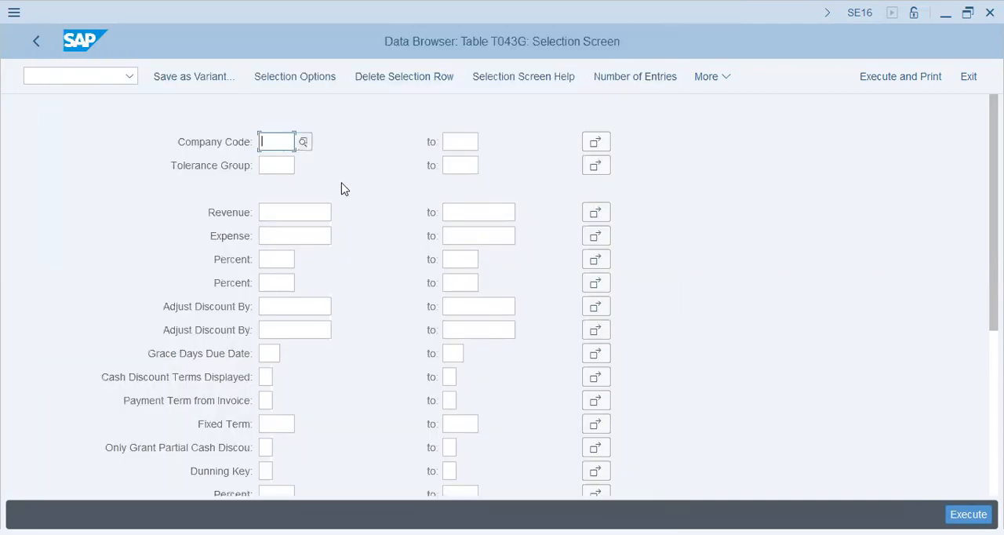
Search table T043G for entries of company code T59X, and return to the Data Browser's initial screen
text(t59x)
key(Tab)
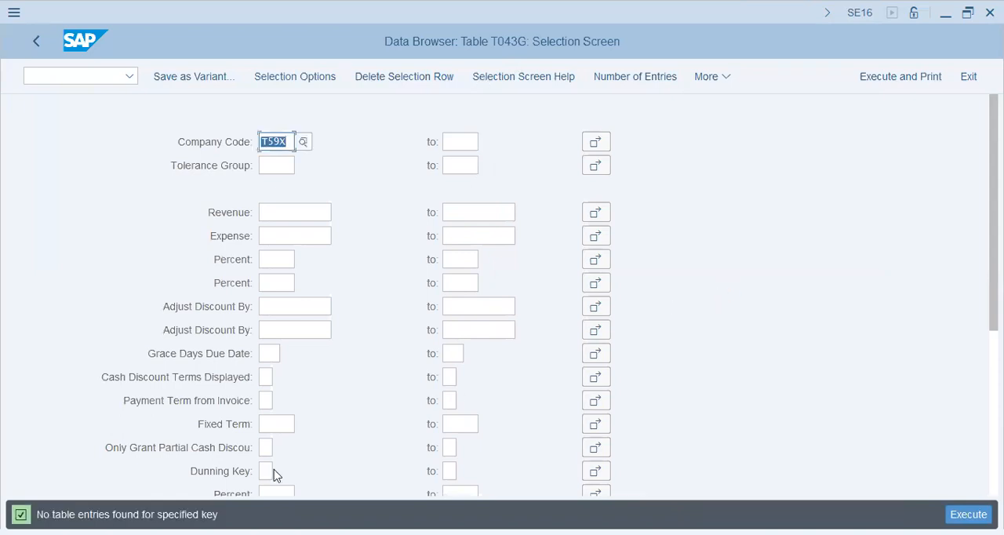
click(33, 44)
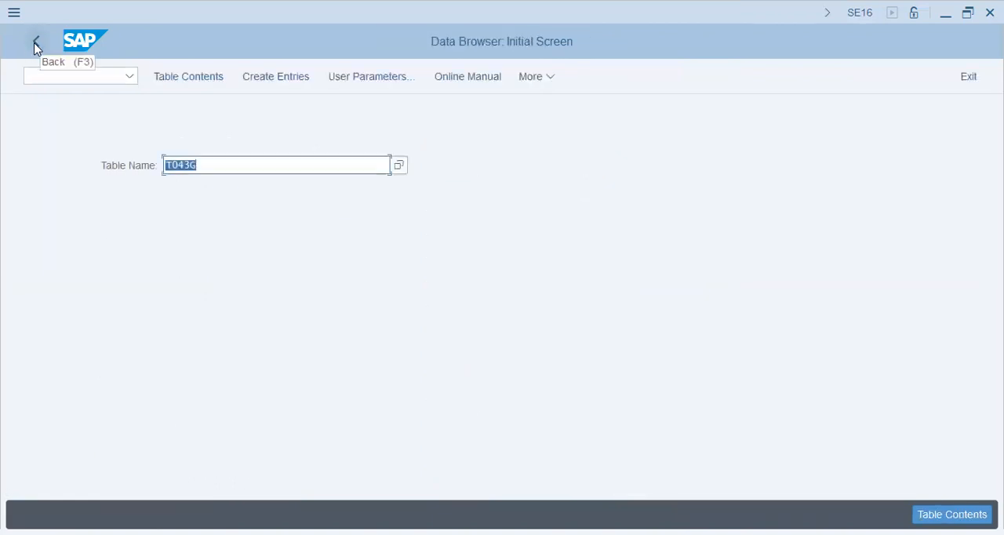
Copy the table name T043G and switch to the table maintenance transaction SM30
click(55, 79)
text(/nsm30)
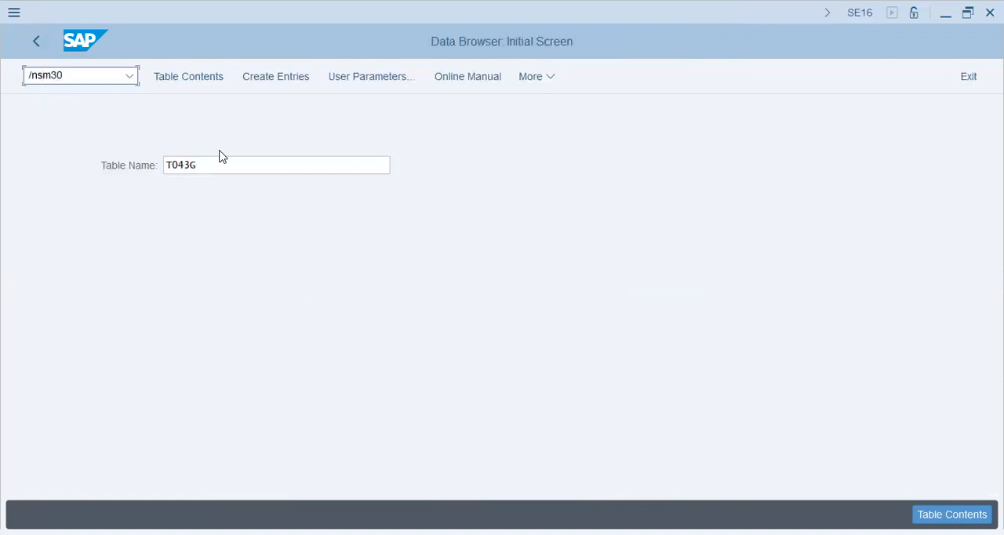
drag(215, 164, 59, 164)
key(ctrl+c)
click(83, 78)
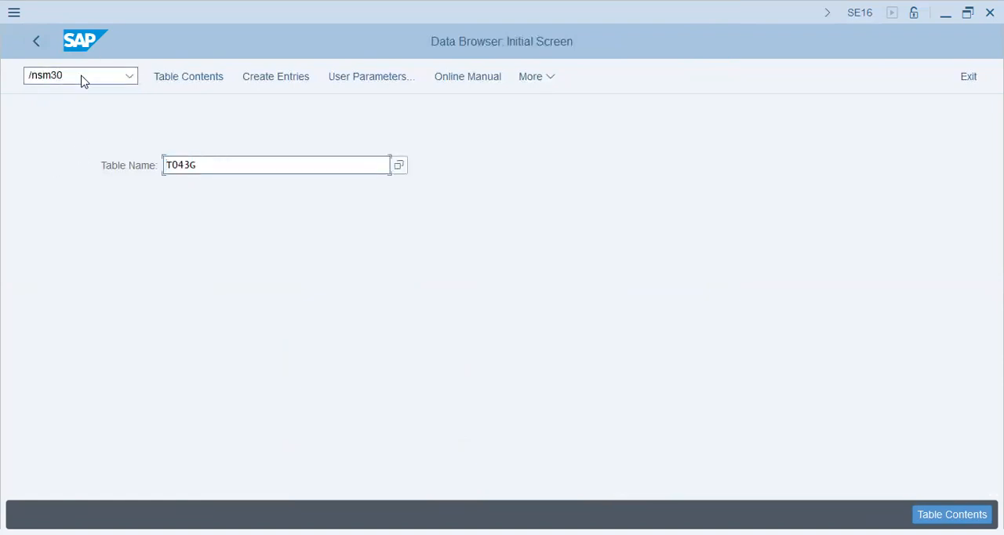
key(Return)
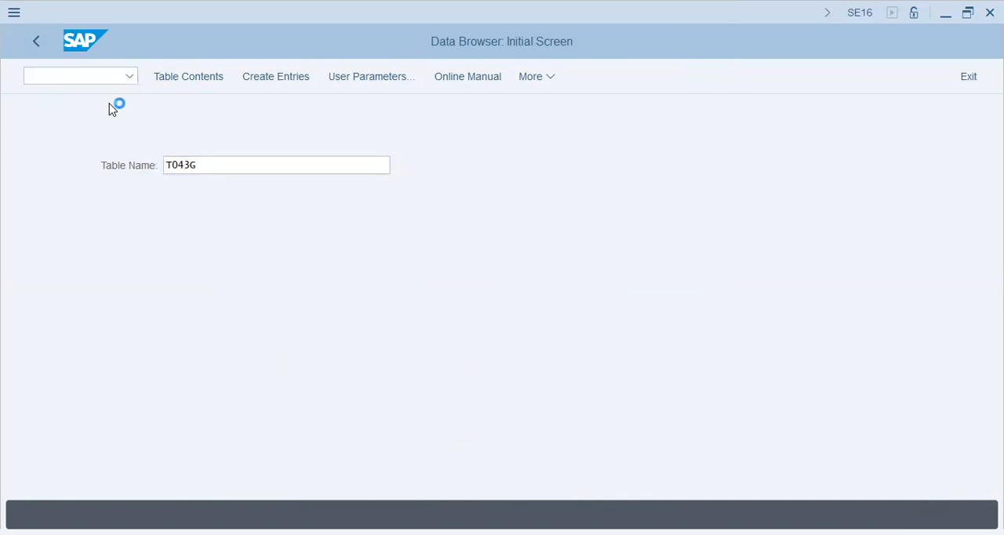
Find the maintenance dialog for table T043G and open its Customer/Vendor Tolerances view for maintenance
click(193, 164)
key(ctrl+v)
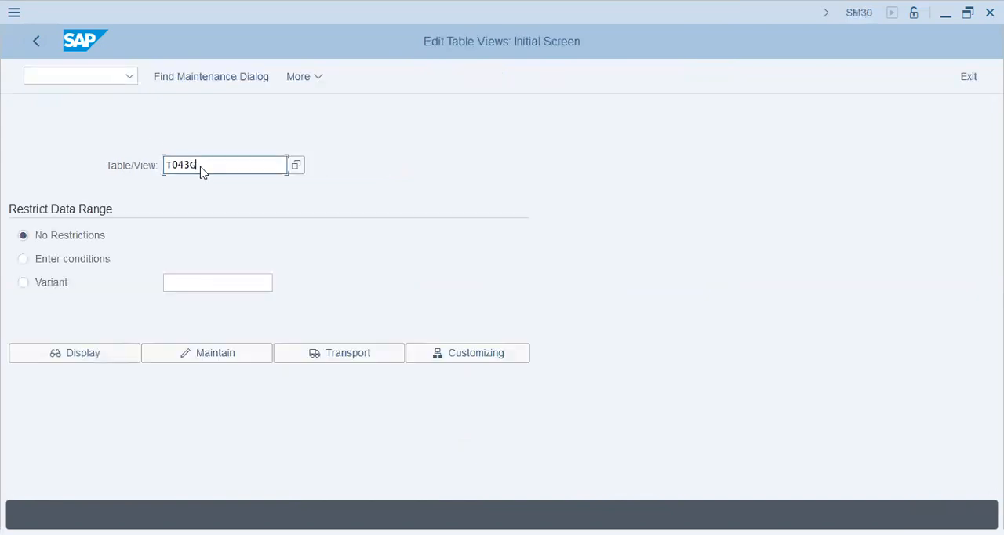
click(226, 83)
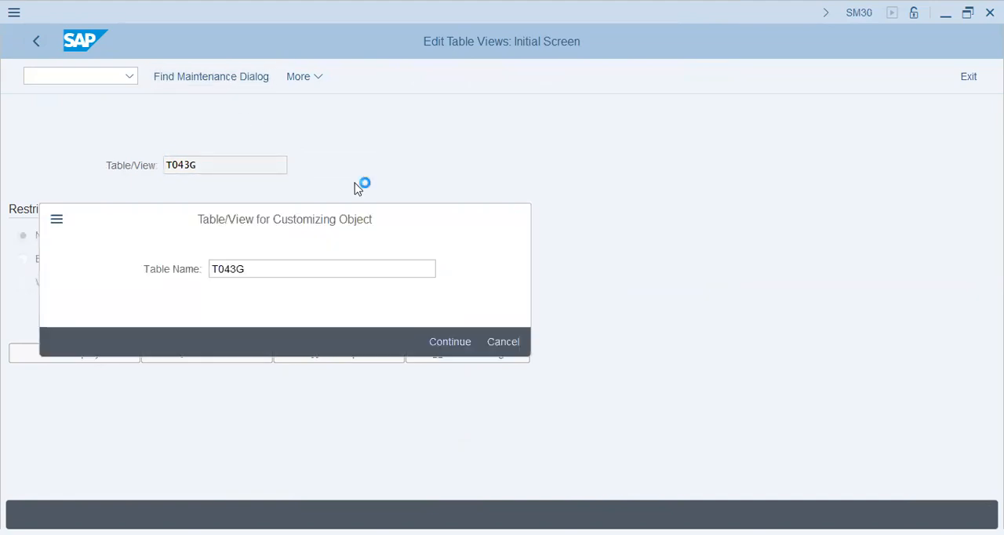
key(Return)
click(189, 359)
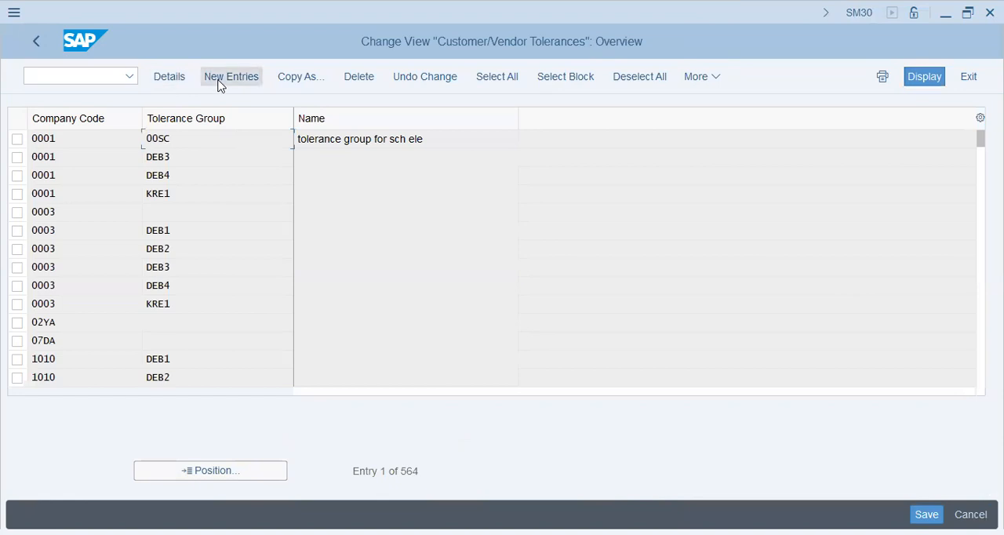
Create a new tolerance entry for company code T59X with a permitted revenue difference of 2 percent
click(220, 84)
text(t)
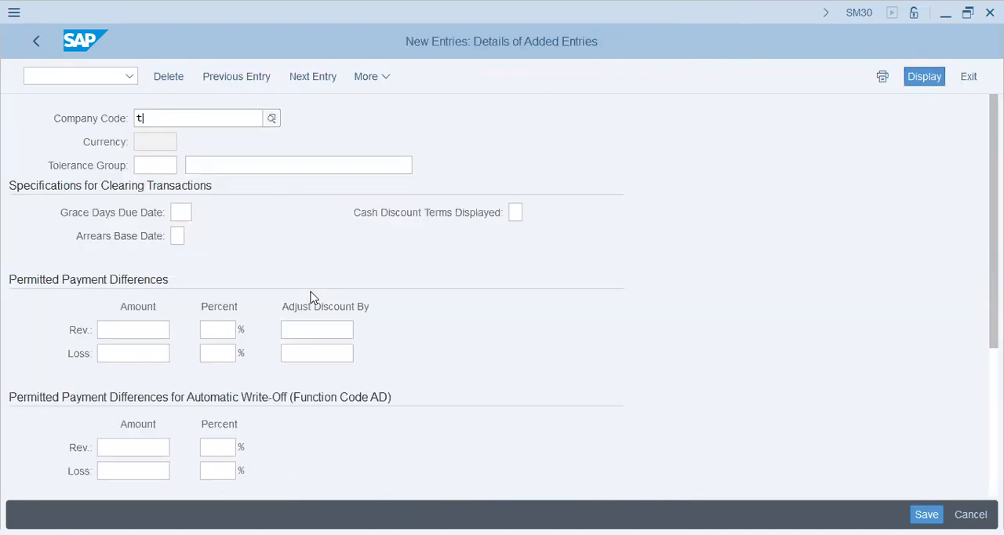
key(BackSpace)
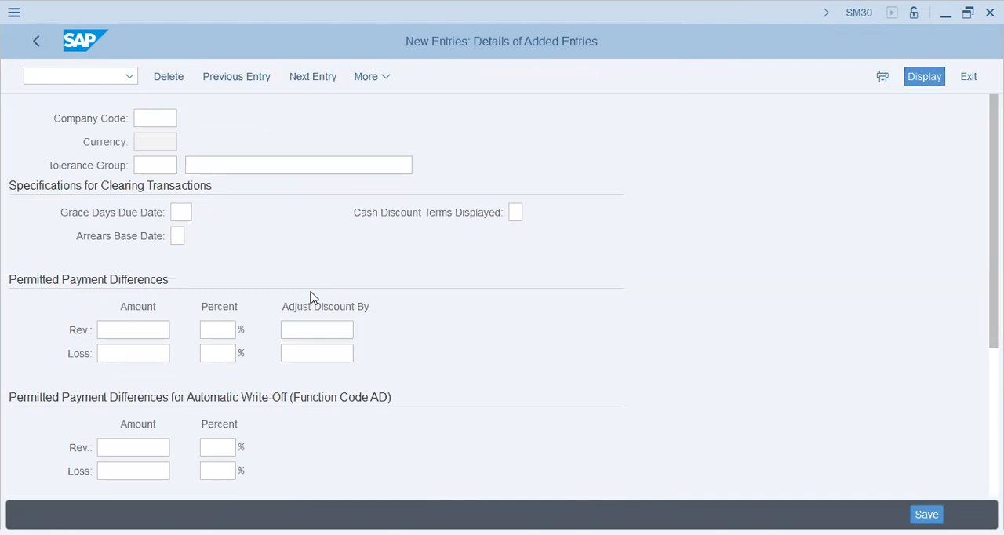
text(t59x)
key(Tab)
key(Tab)
key(Tab)
key(Tab)
key(Tab)
key(Tab)
key(Tab)
text(2)
key(Tab)
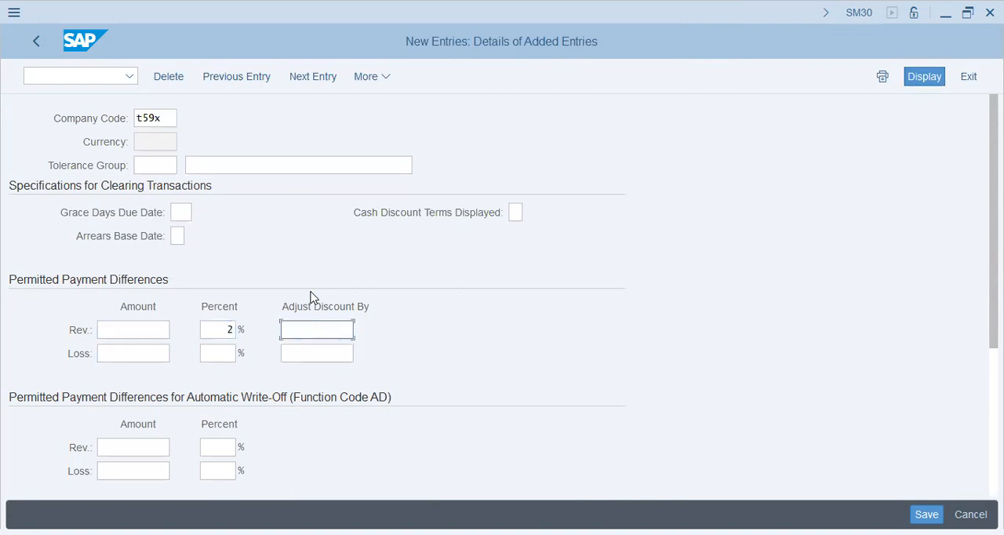
Set the permitted revenue difference amount to 10000, and the permitted loss to 10000 and 2 percent
key(shift+Tab)
key(shift+Tab)
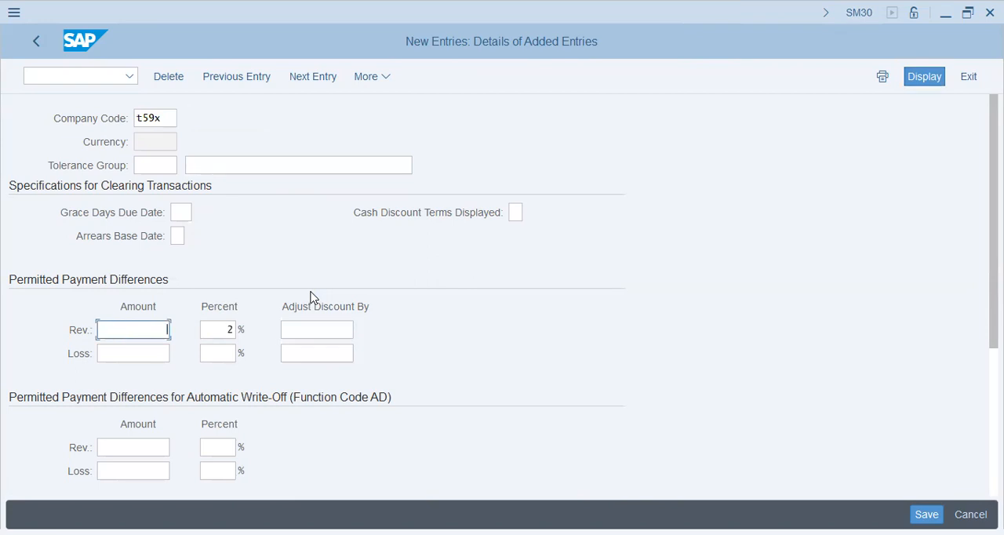
text(000)
key(Tab)
key(Tab)
key(Tab)
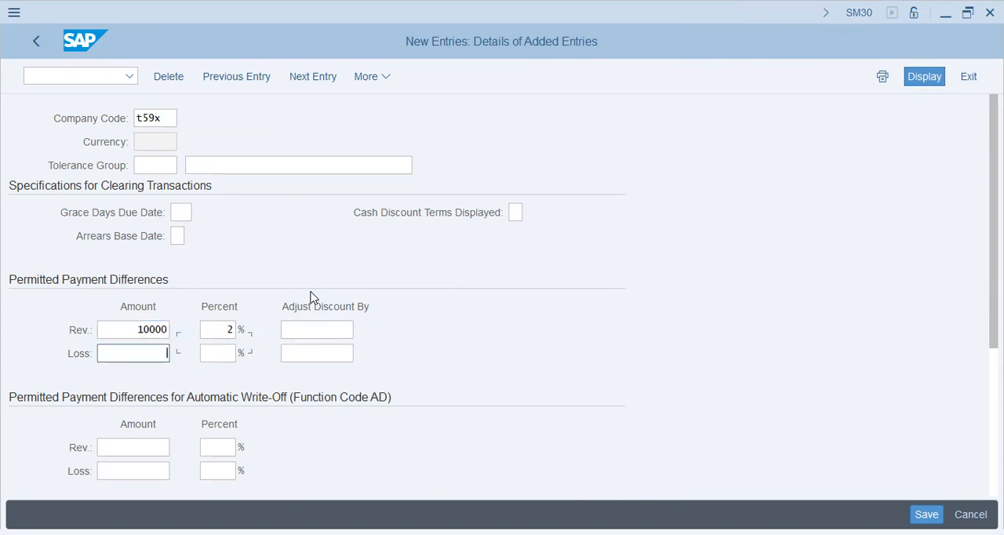
key(Tab)
key(Tab)
key(Up)
key(Tab)
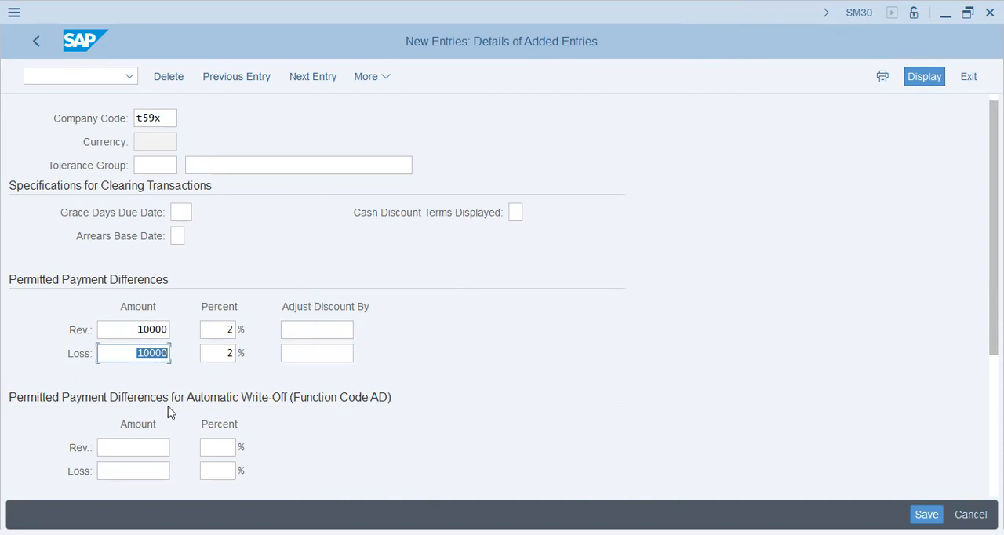
Save the tolerance entry, assigning it to the own customizing request described as T59X - Bulls & Bears
scroll(169, 411, down, 5)
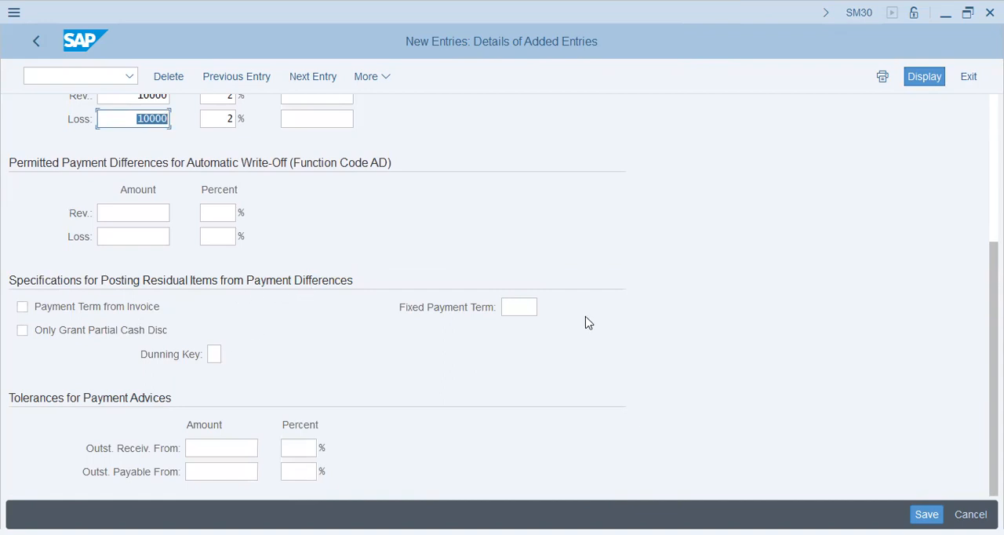
click(529, 308)
click(220, 449)
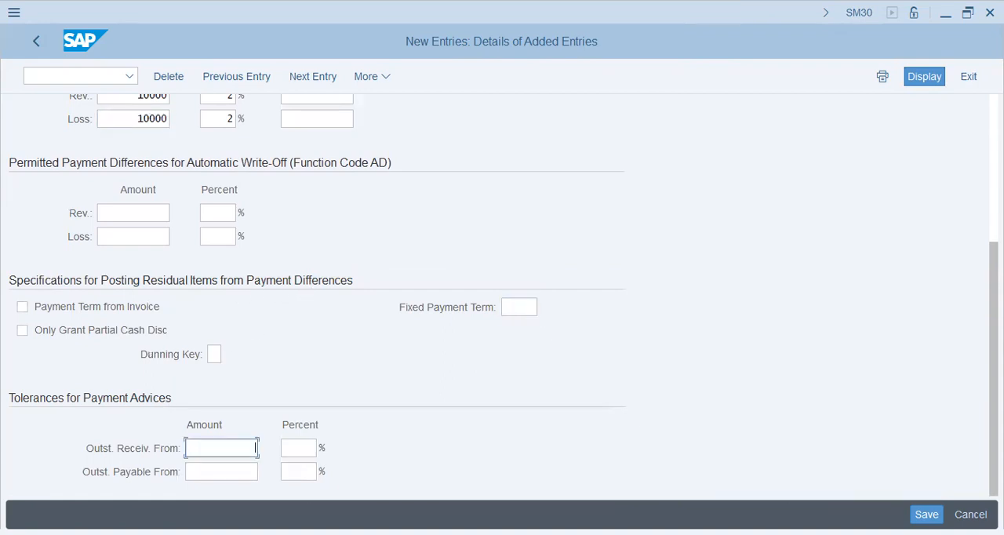
key(ctrl+s)
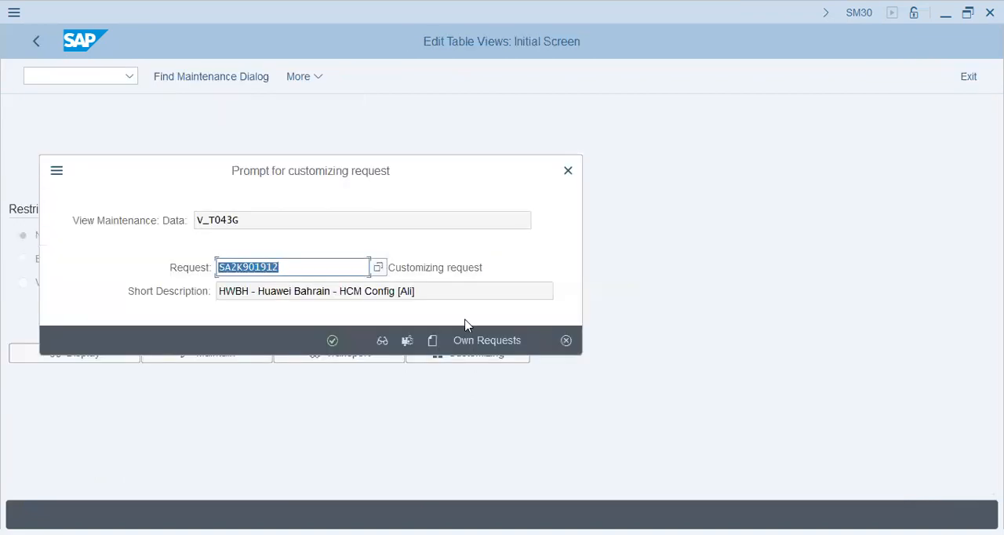
click(468, 345)
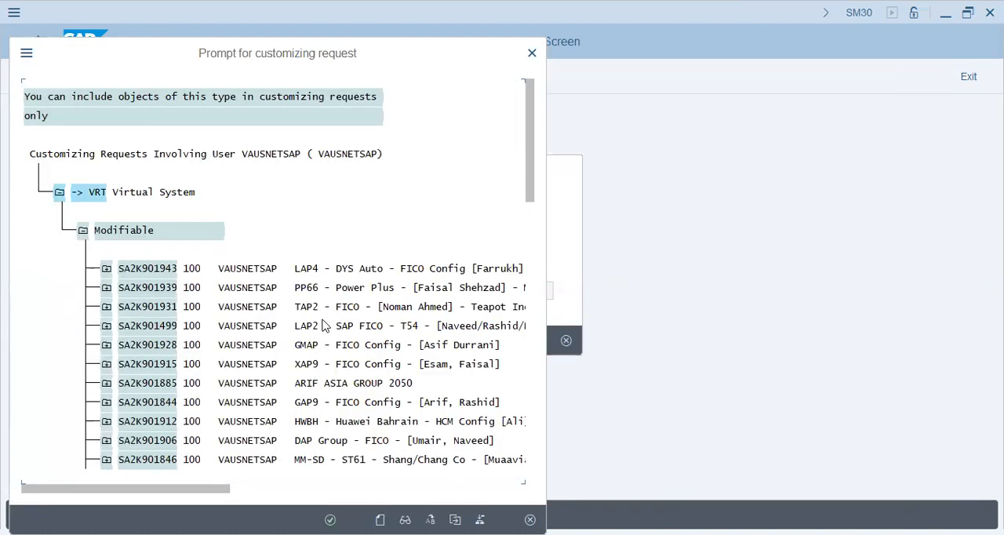
click(314, 382)
key(Return)
text(t59x)
key(Return)
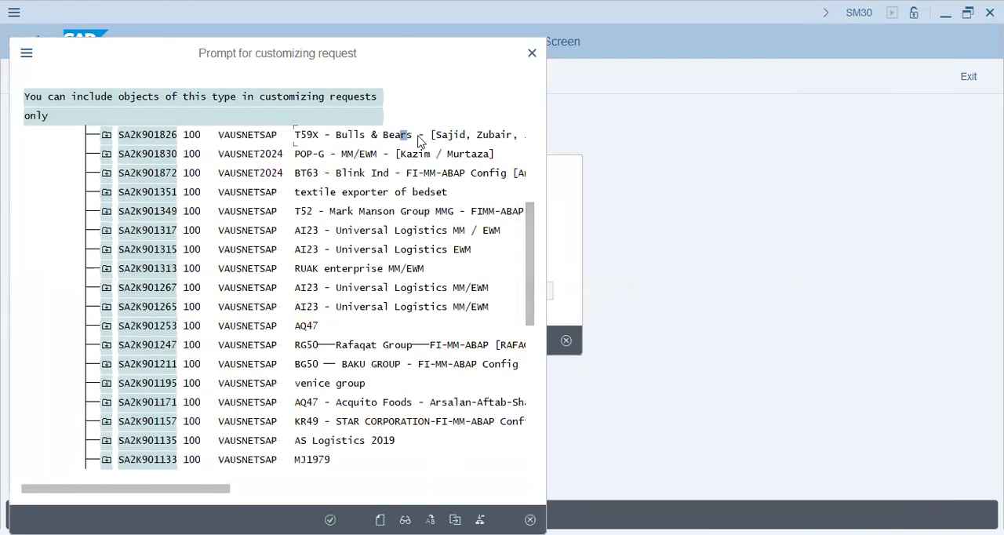
key(Return)
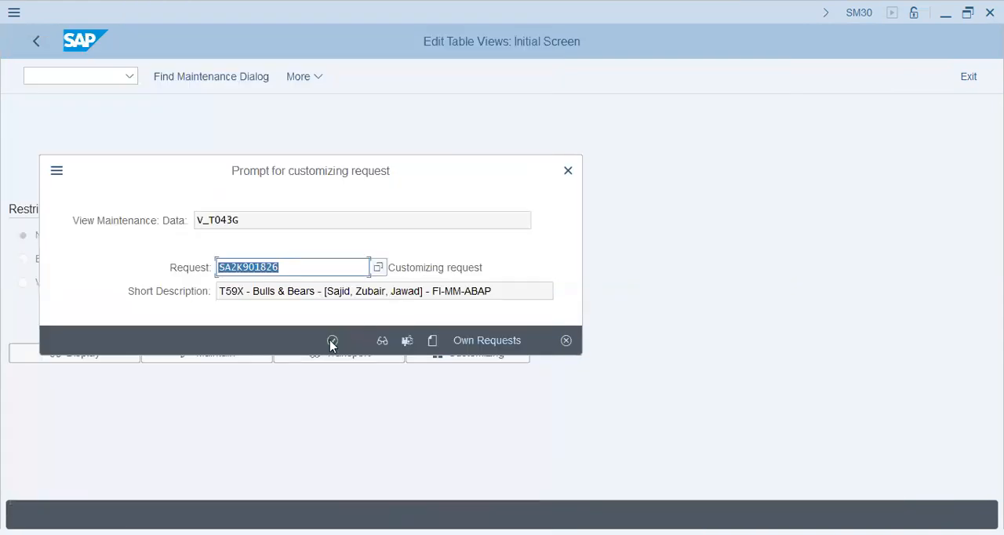
key(Return)
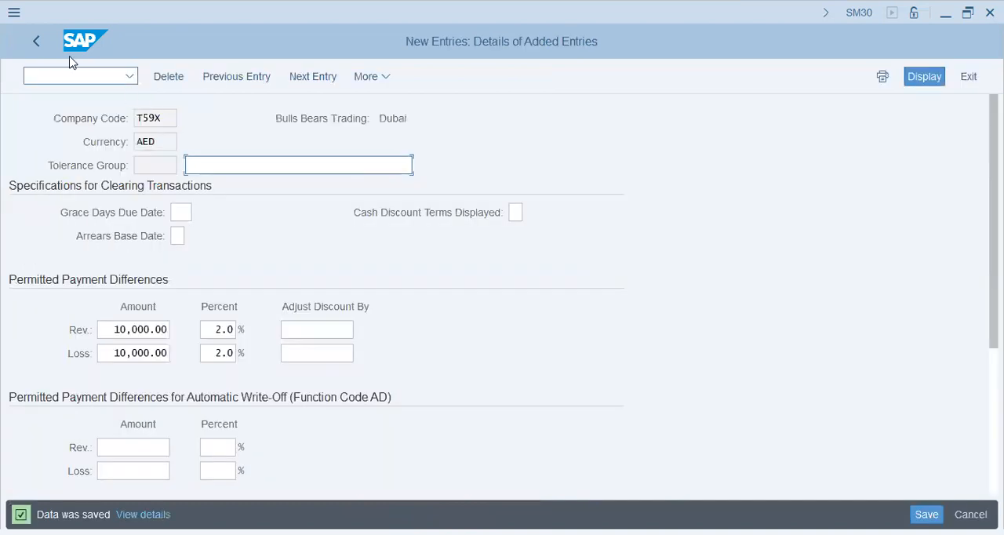
Leave the table maintenance, start transaction F-44 in its place, and process the vendor's open items
click(33, 45)
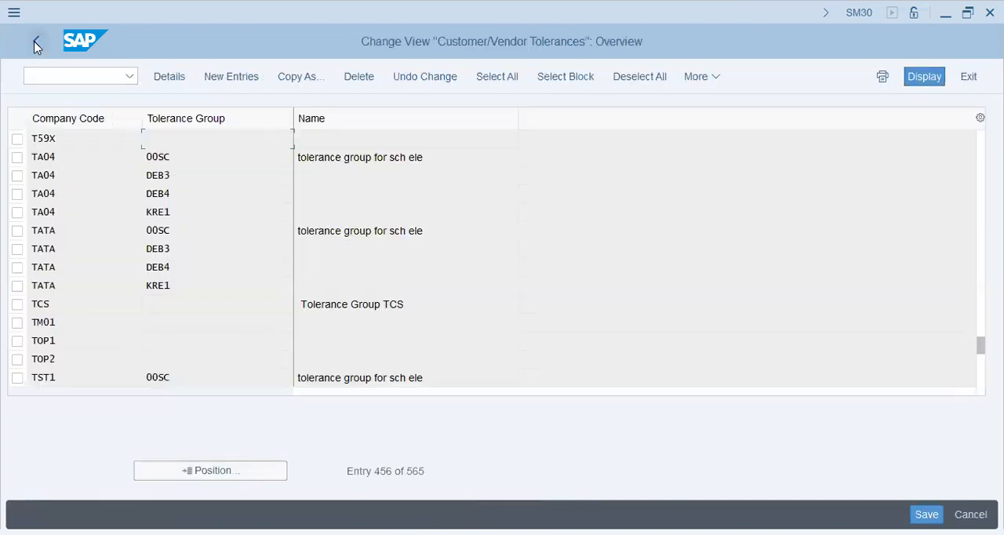
click(34, 46)
click(69, 75)
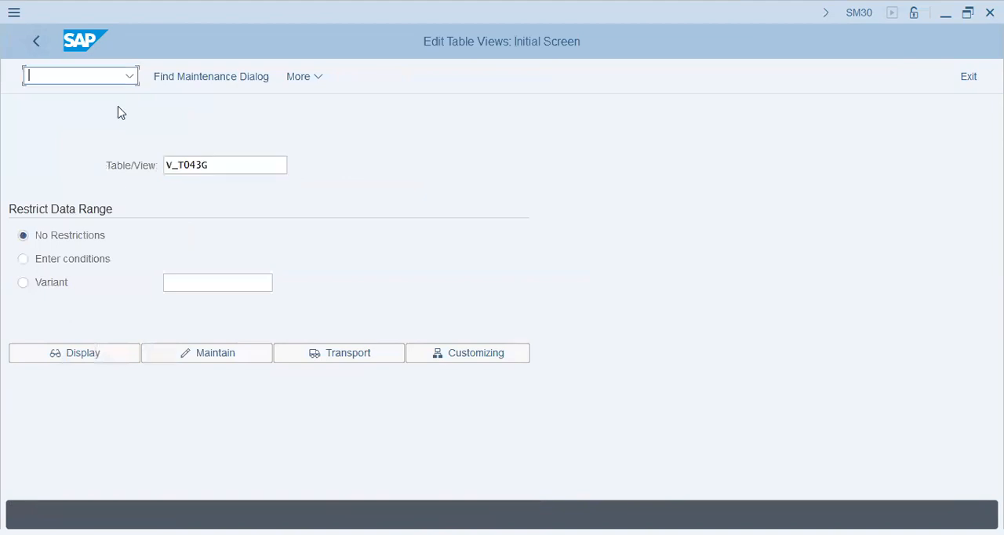
text(/nf-44)
key(Return)
click(174, 163)
click(297, 75)
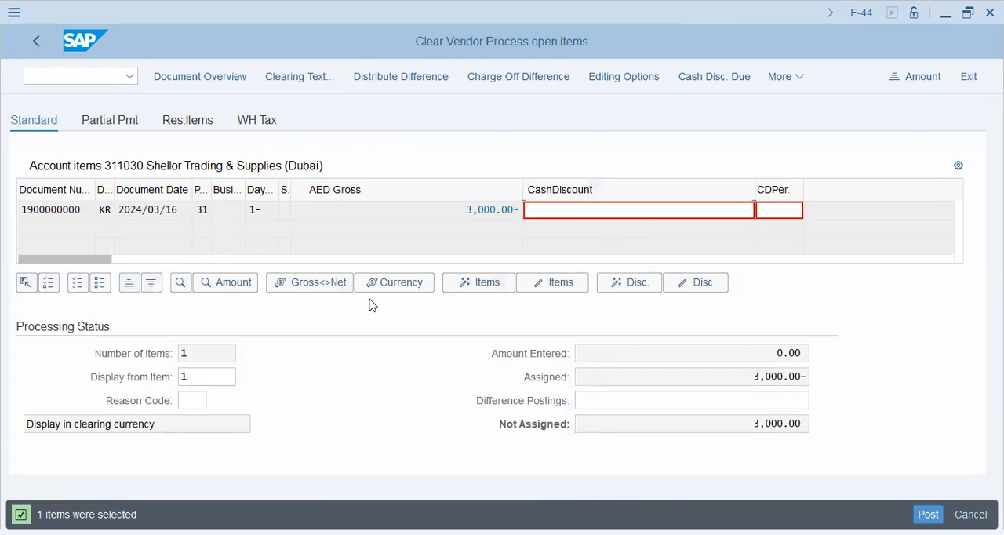
Enter a partial payment of 800 for the vendor's open invoice item
double_click(459, 209)
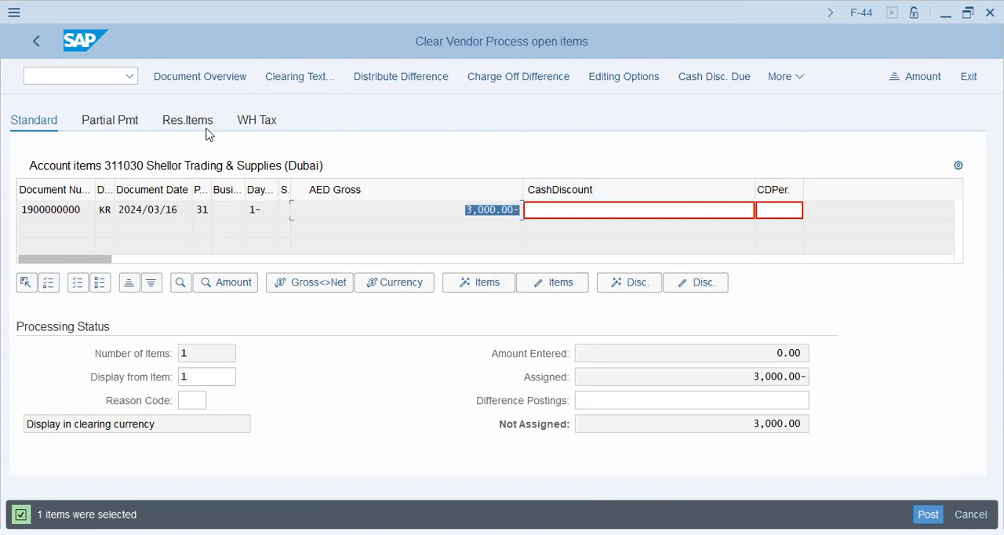
click(86, 218)
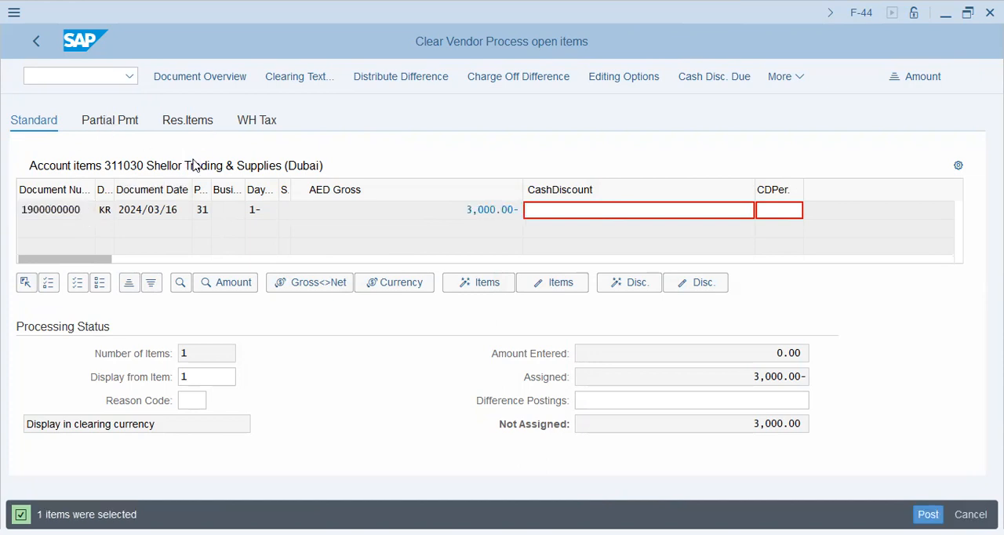
click(820, 206)
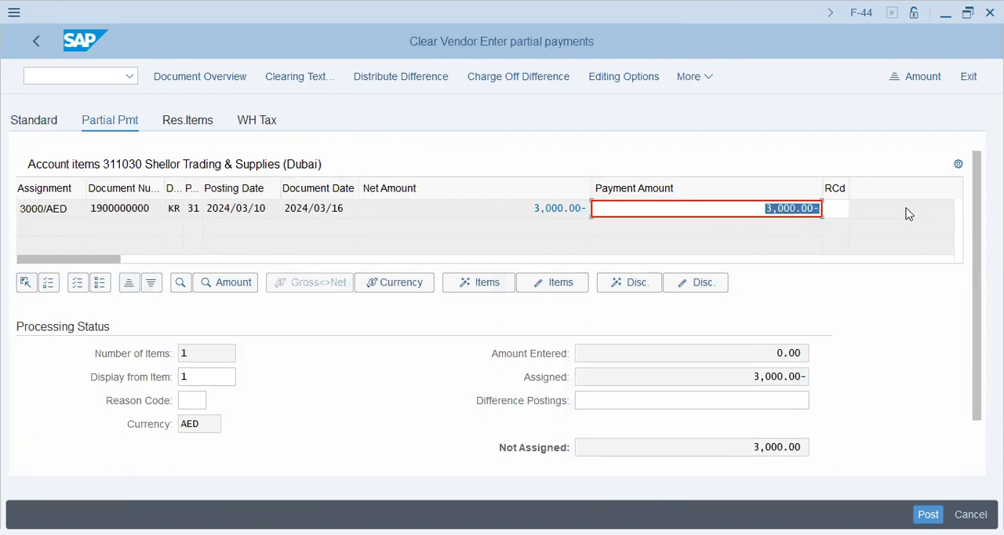
text(800)
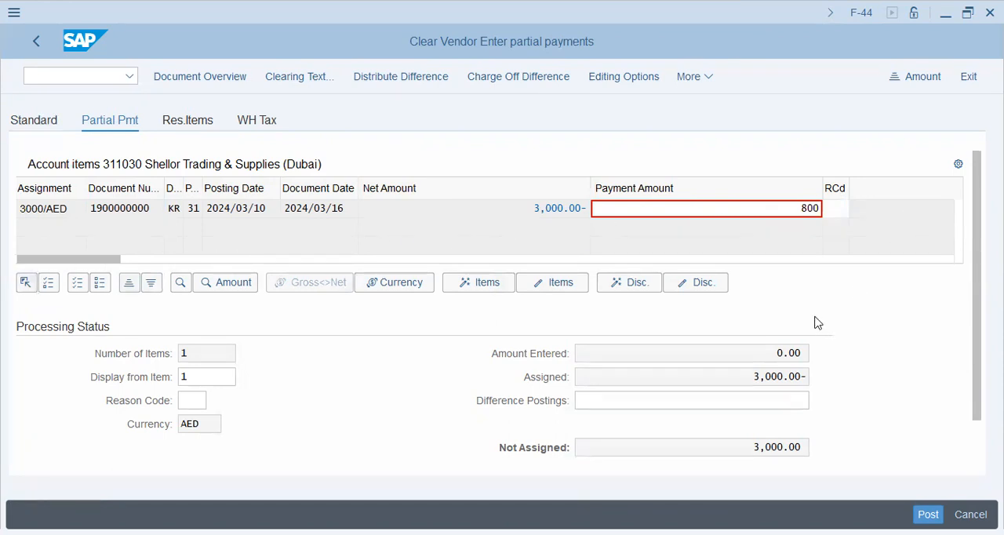
key(Return)
Compare the invoice item's net amount with the assigned amount in the processing status
click(797, 396)
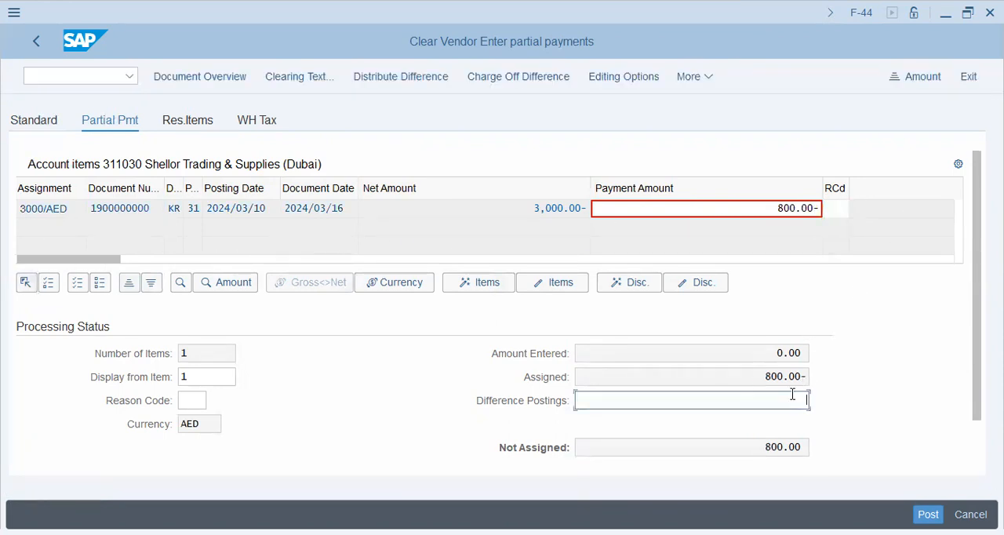
drag(760, 379, 866, 378)
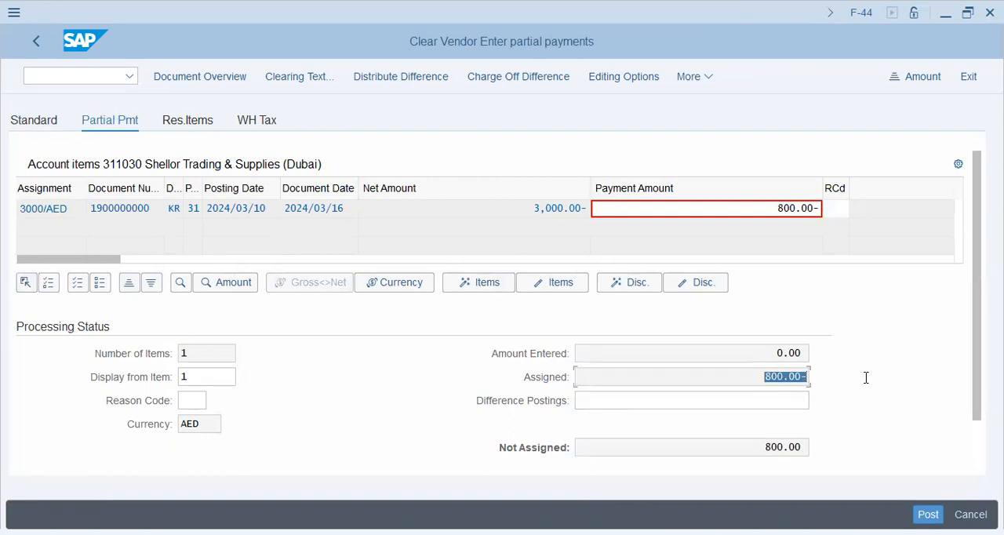
drag(531, 208, 598, 210)
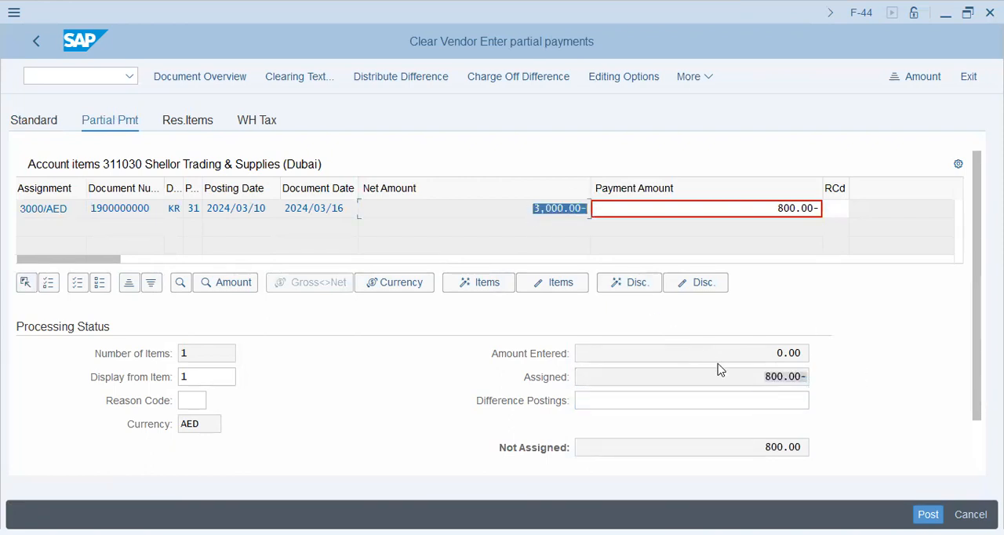
drag(751, 377, 839, 382)
click(737, 402)
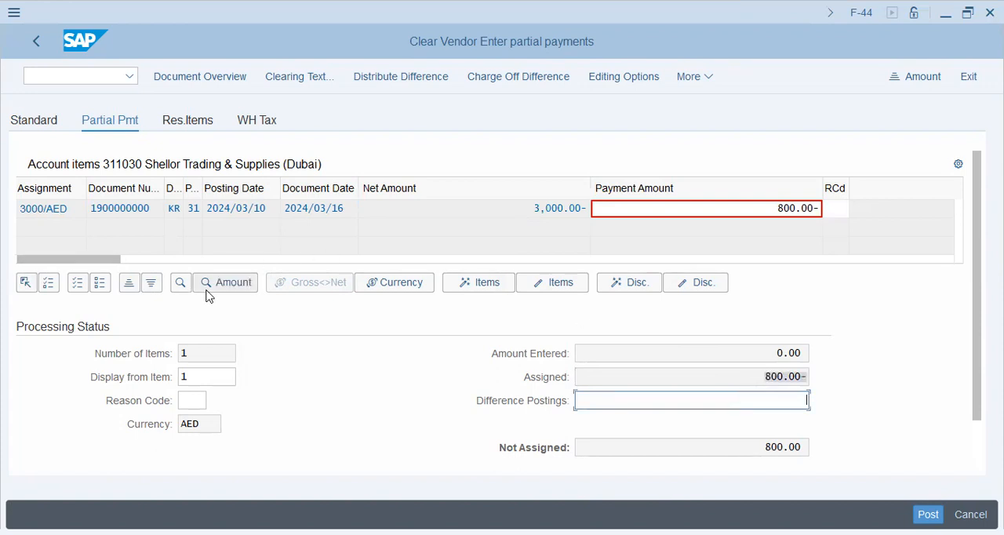
From the document overview, add a line item with posting key 50 for G/L account 10101 (Petty Cash)
click(197, 77)
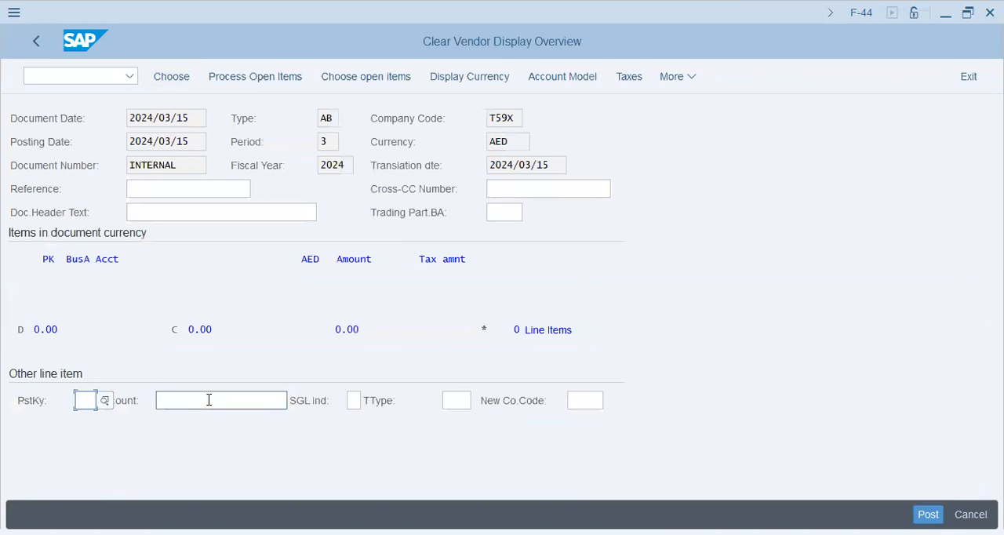
text(50)
key(Tab)
text(10101)
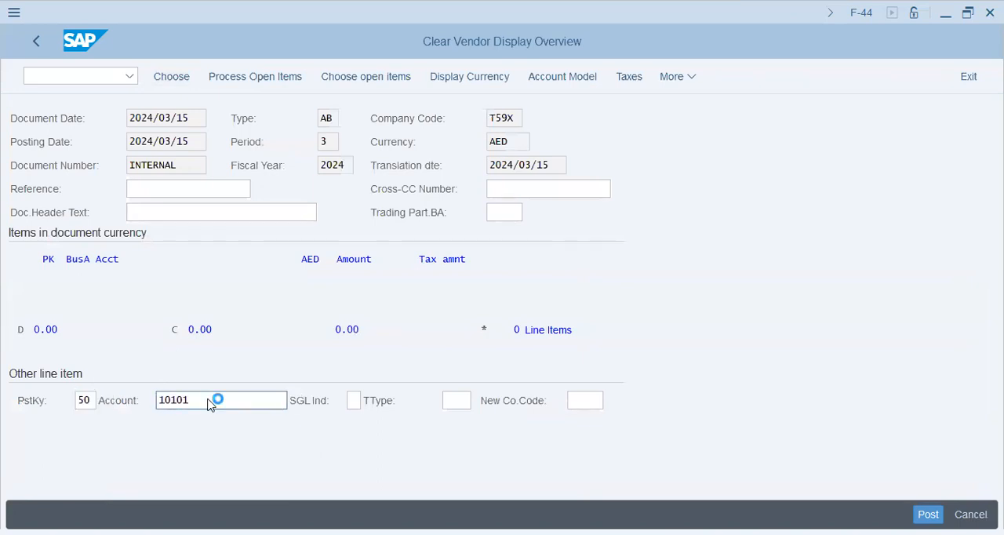
key(Return)
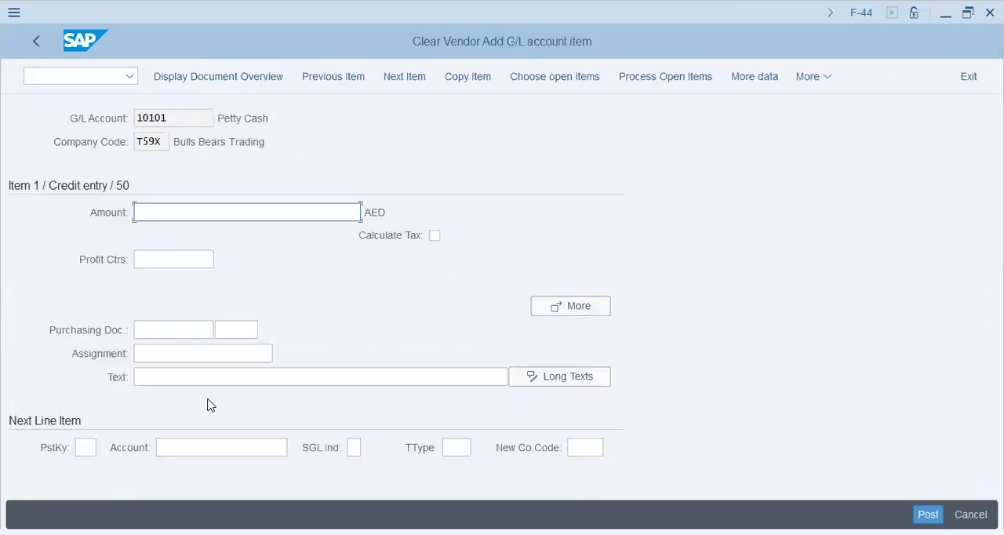
Enter * as the Petty Cash item's amount and give it a text beginning with "800/Vendor Out"
key(Down)
key(Down)
key(Down)
key(Up)
key(Up)
key(Down)
key(Down)
key(Down)
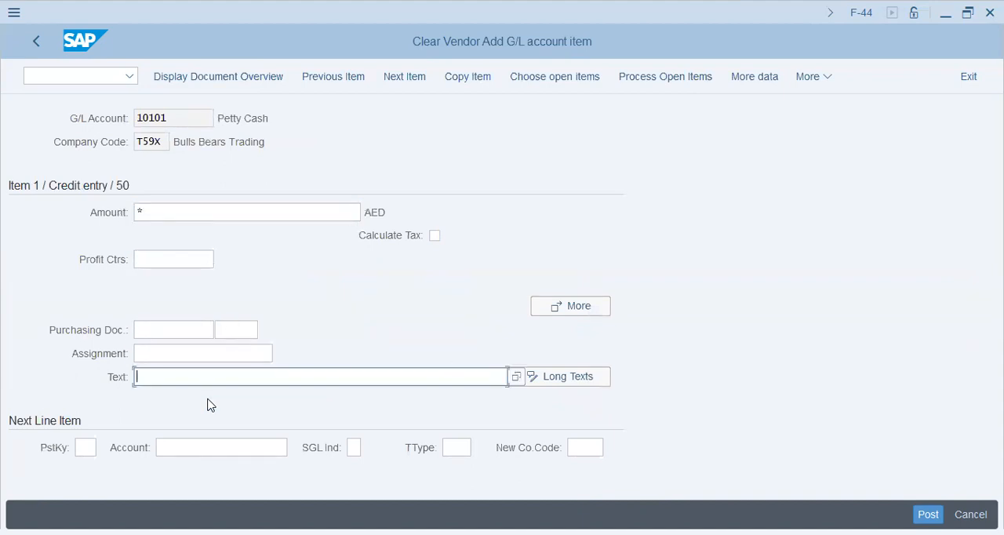
text(800/Vendor Out)
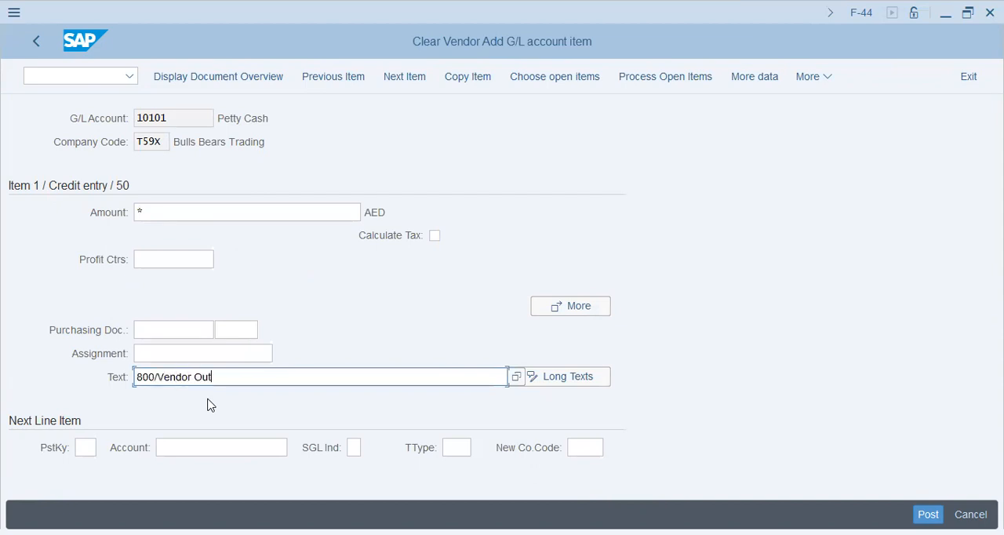
text(:21>mar)
key(BackSpace)
key(BackSpace)
key(BackSpace)
key(BackSpace)
text(>ma)
key(BackSpace)
key(BackSpace)
key(BackSpace)
key(Tab)
key(shift+Tab)
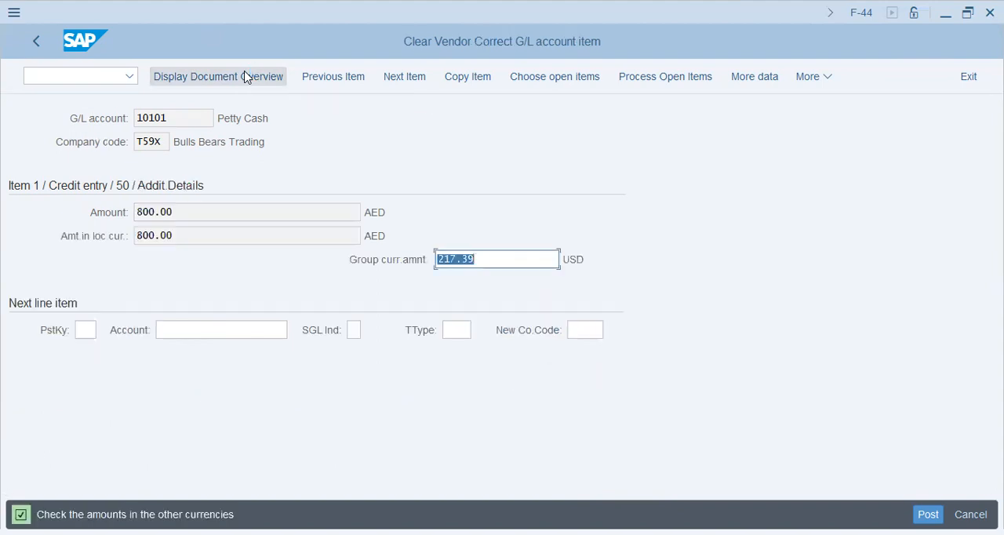
Check and confirm the Petty Cash item's amount in group currency
click(508, 259)
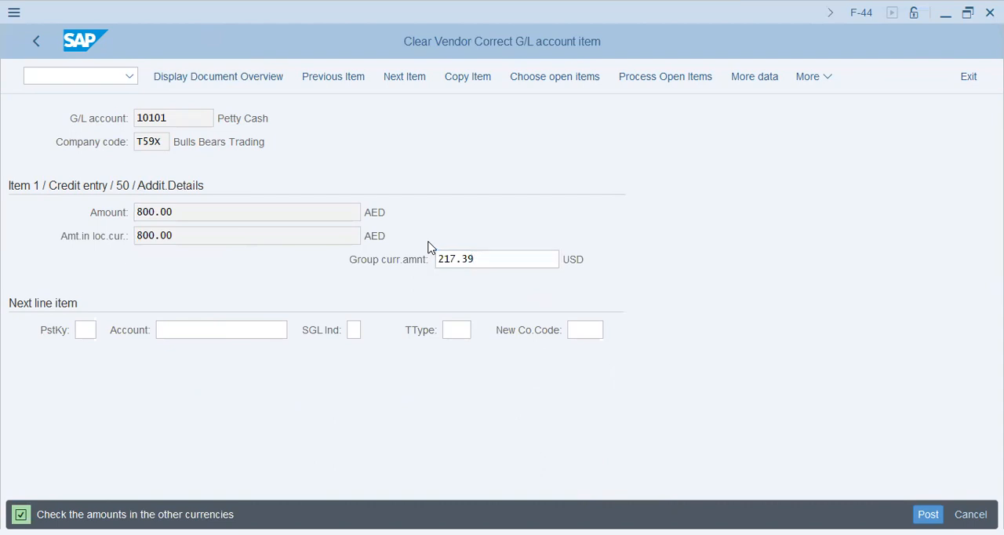
key(Return)
click(513, 261)
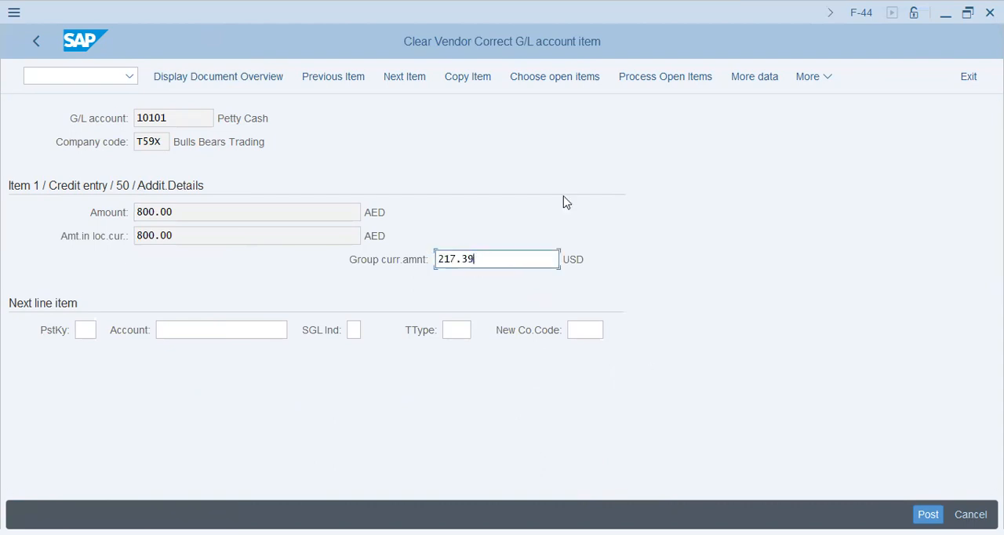
Simulate the 800 AED partial payment from the document overview and post it
click(217, 76)
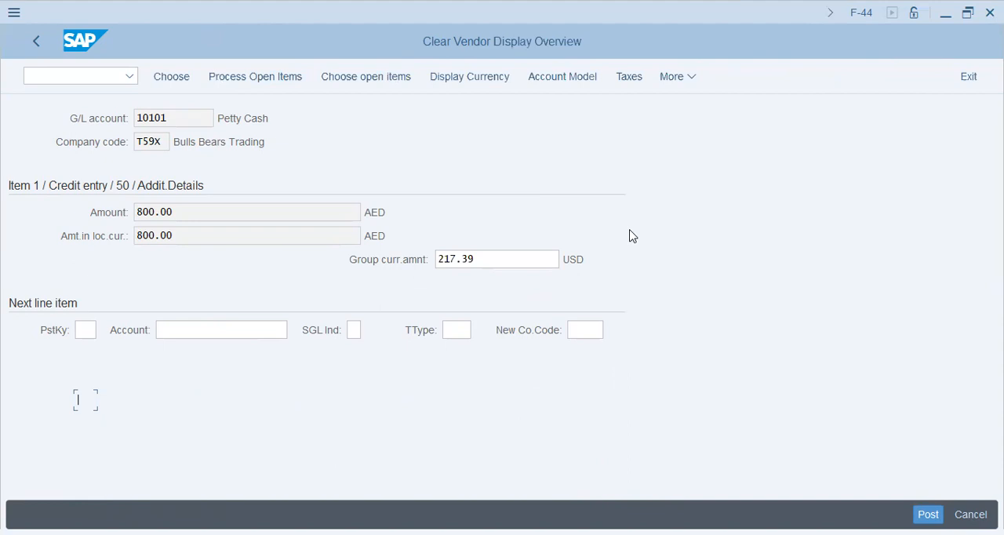
click(664, 77)
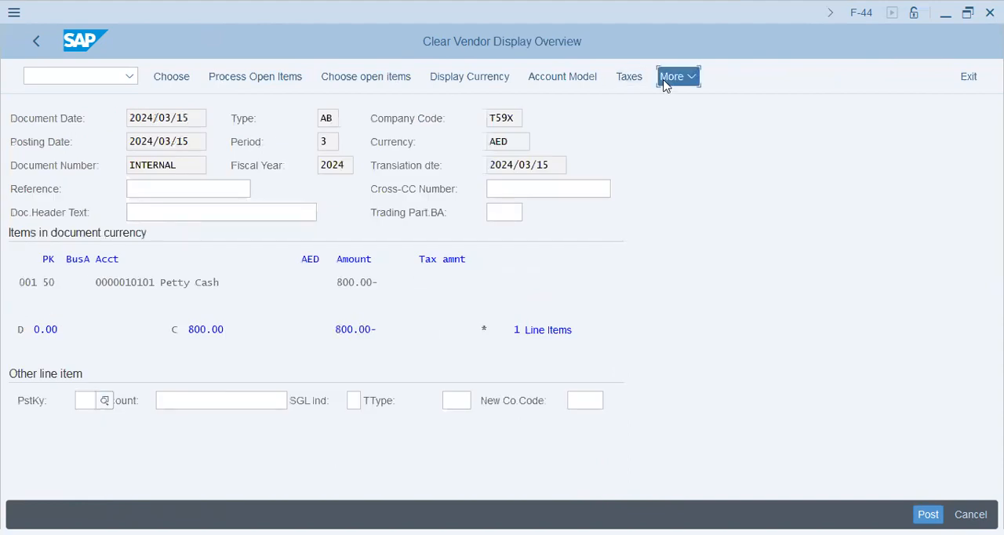
mouse_move(683, 106)
click(574, 171)
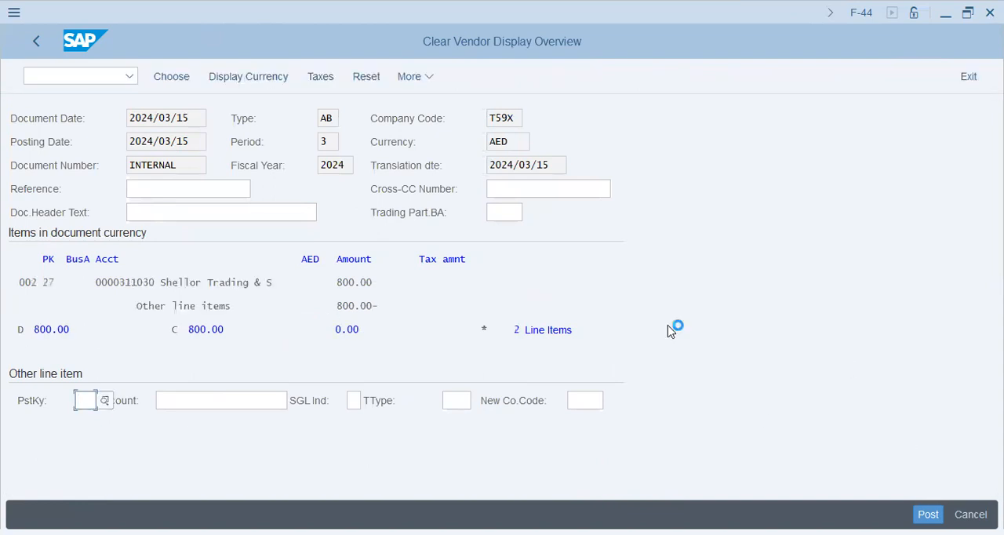
drag(87, 516, 135, 515)
click(128, 139)
Open transaction FBL1N and display all line items of the vendor in company code T59X
click(114, 82)
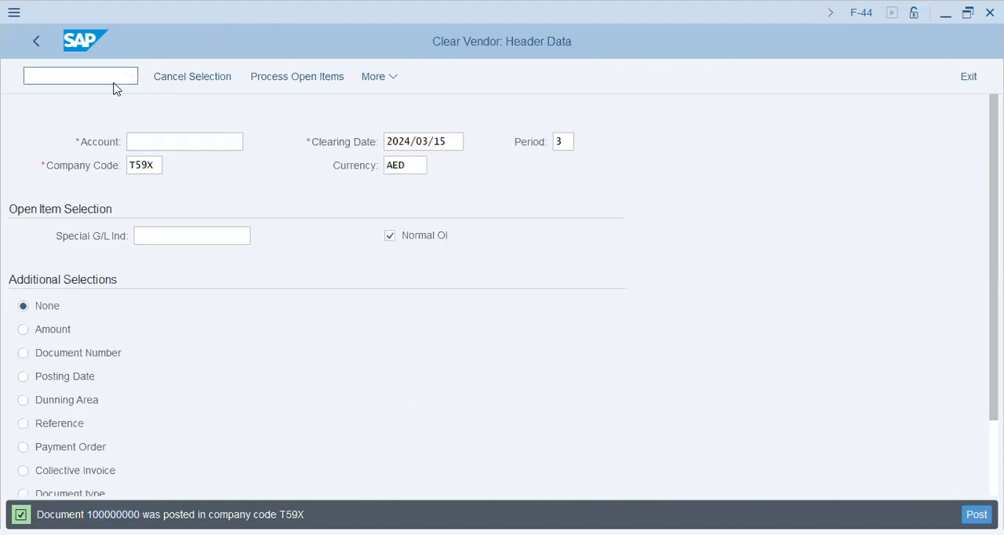
text(/nfbl1n)
key(Return)
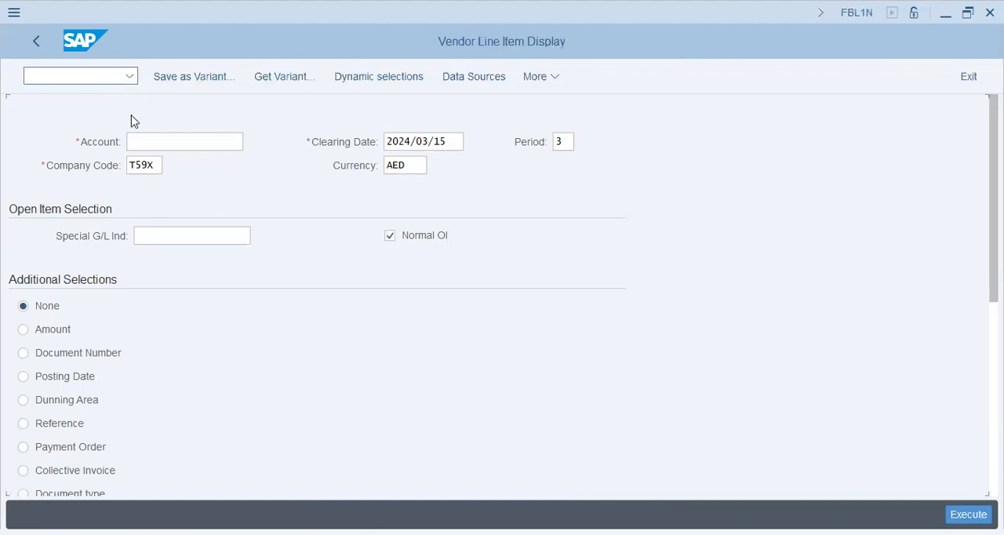
scroll(125, 377, down, 3)
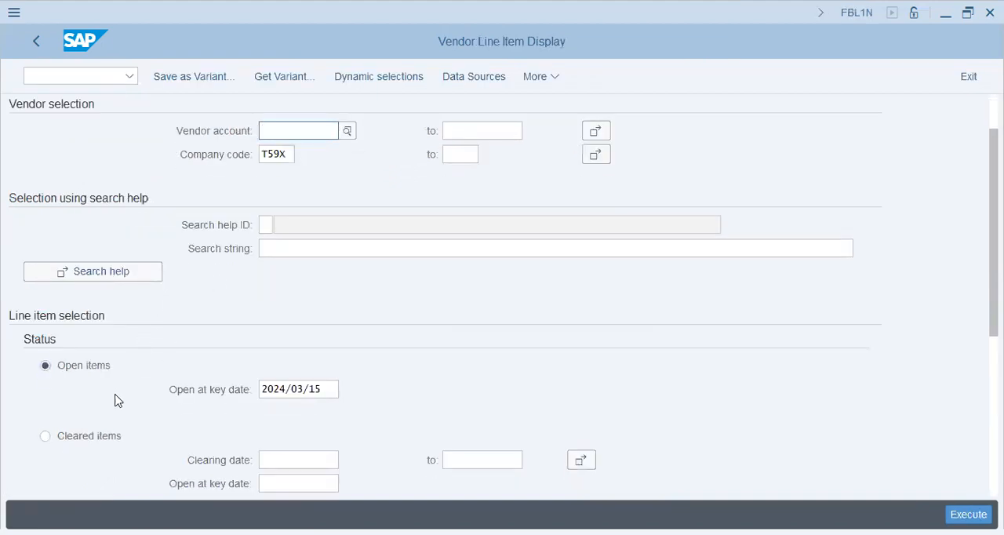
click(76, 453)
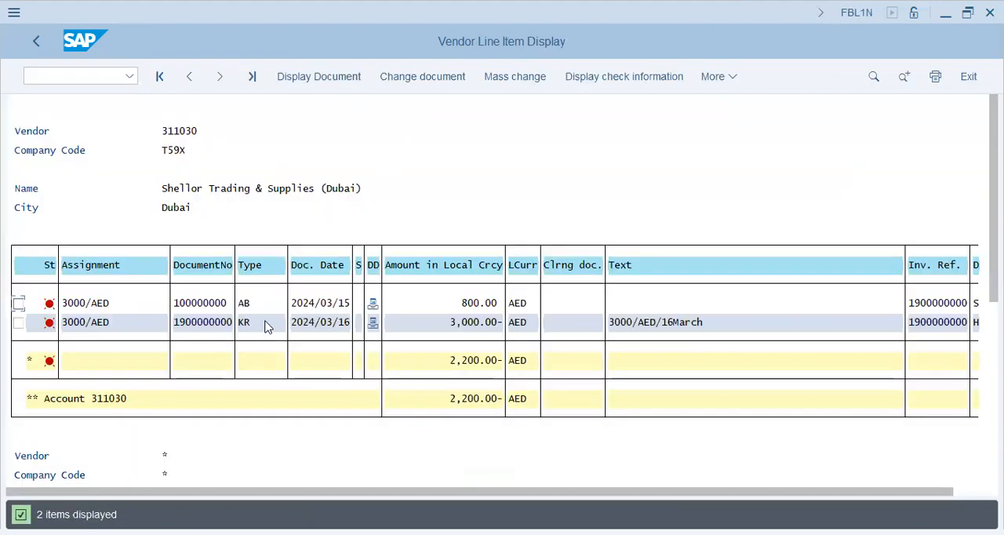
Compare the vendor's invoice and partial payment amounts with the balance, and check both items' open status and clearing document fields
click(468, 323)
click(469, 304)
click(497, 308)
mouse_move(377, 306)
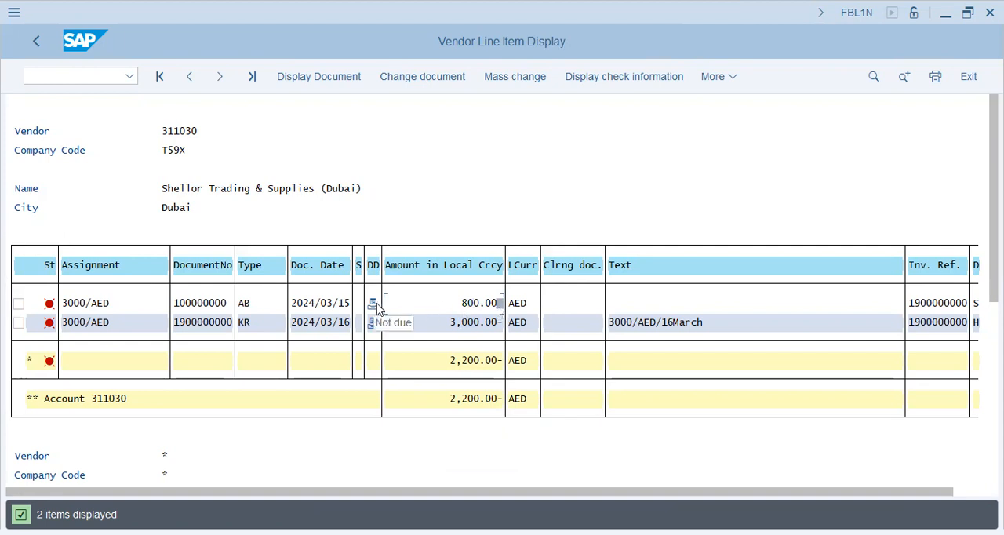
click(476, 306)
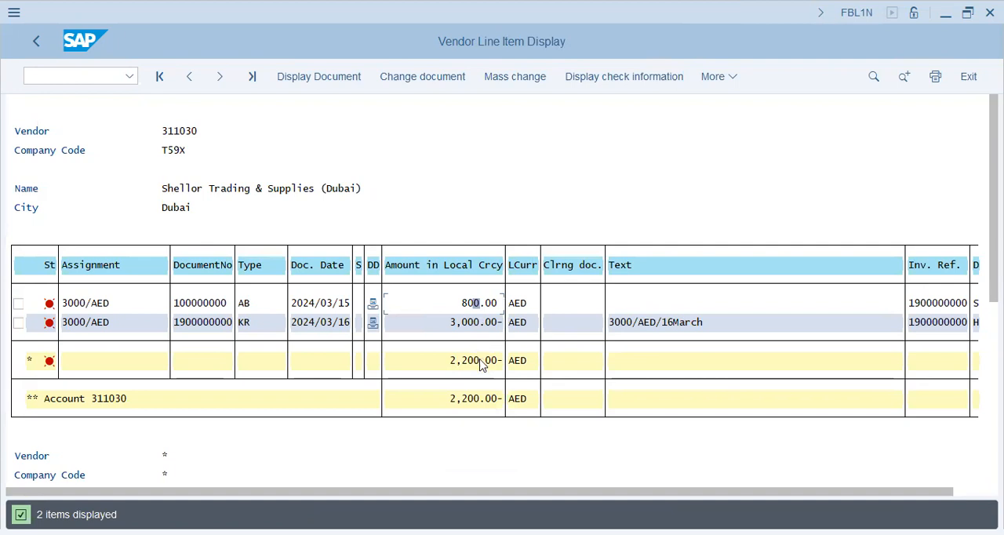
click(514, 365)
click(564, 303)
click(569, 322)
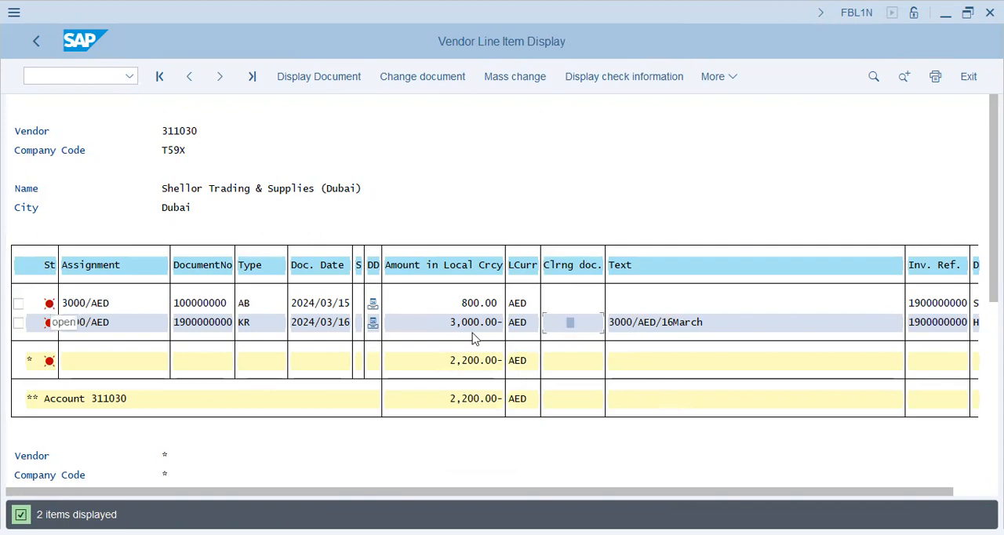
click(456, 325)
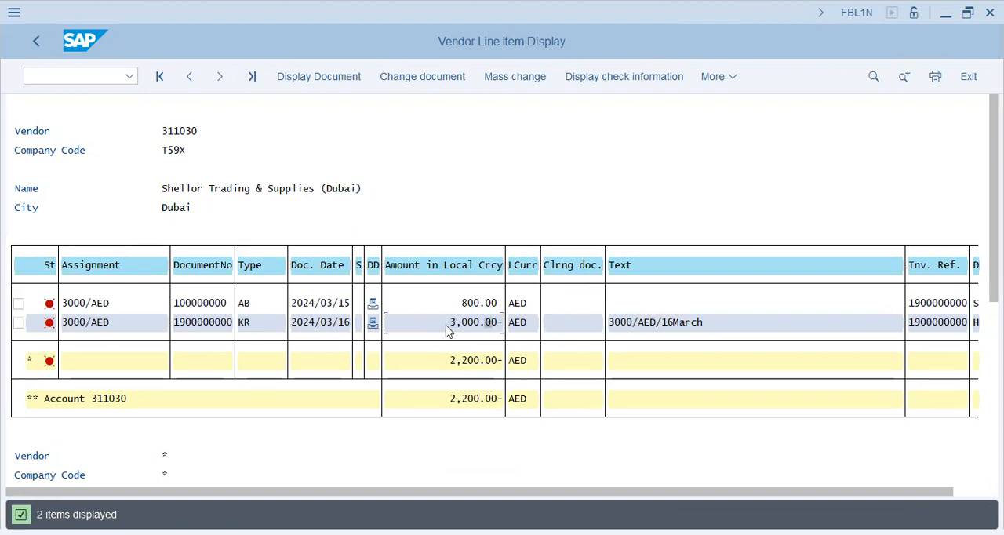
Open transaction F-44 and load the vendor's open items in company code T59X for processing
click(46, 78)
text(/nf)
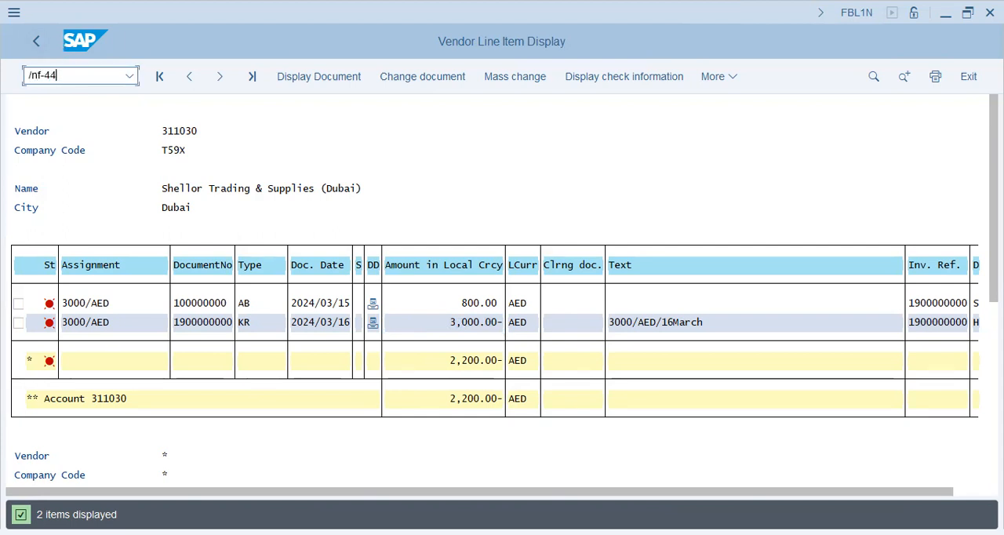
text(-44)
key(Return)
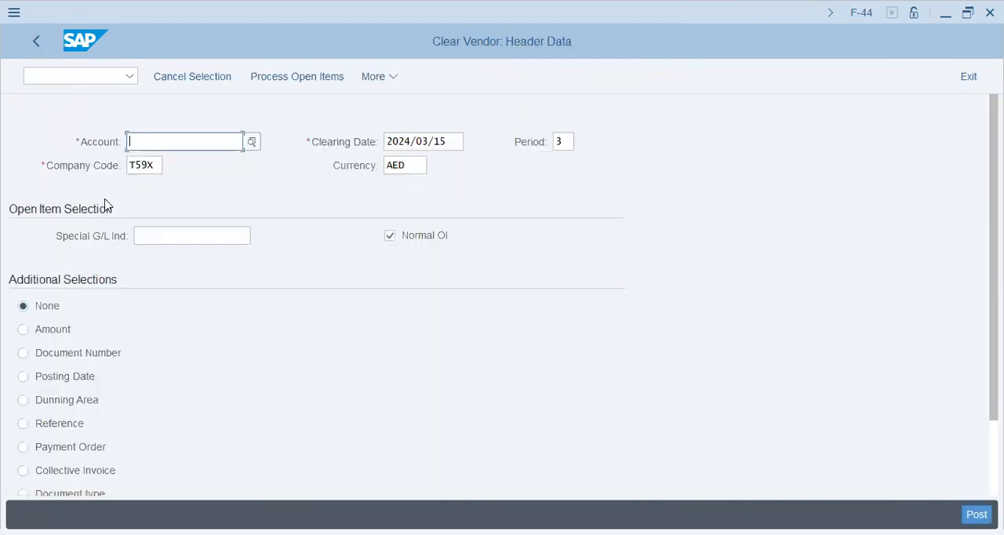
click(163, 166)
click(295, 75)
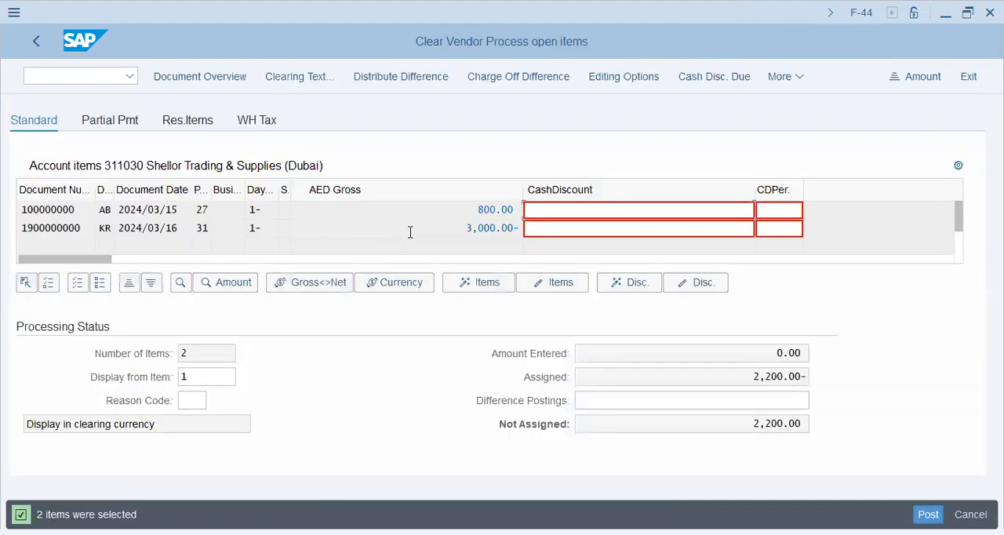
Enter a residual item of 1000- against the 3,000 AED KR invoice
click(189, 120)
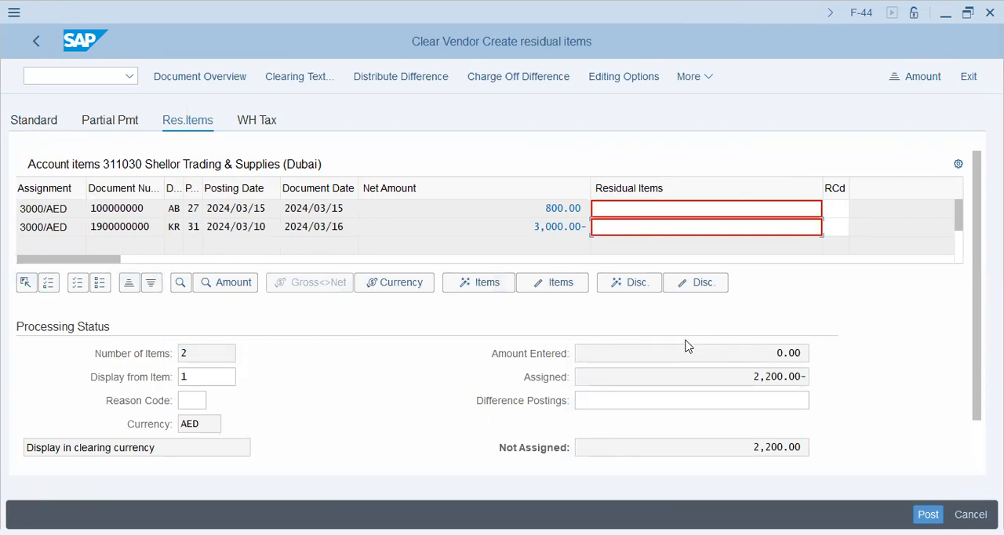
text(1000-)
key(Return)
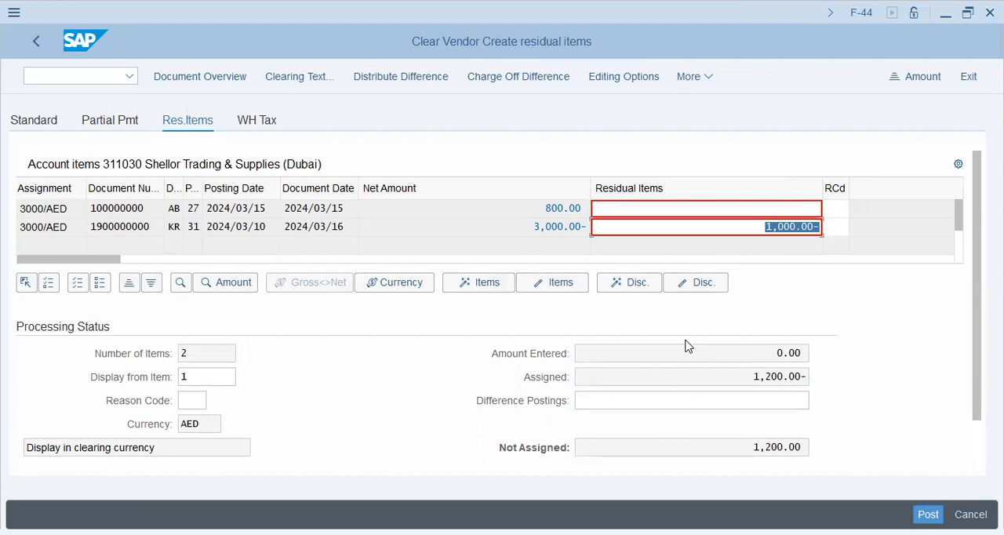
Compare the assigned amount in the processing status with the invoice's residual amount
drag(744, 377, 866, 380)
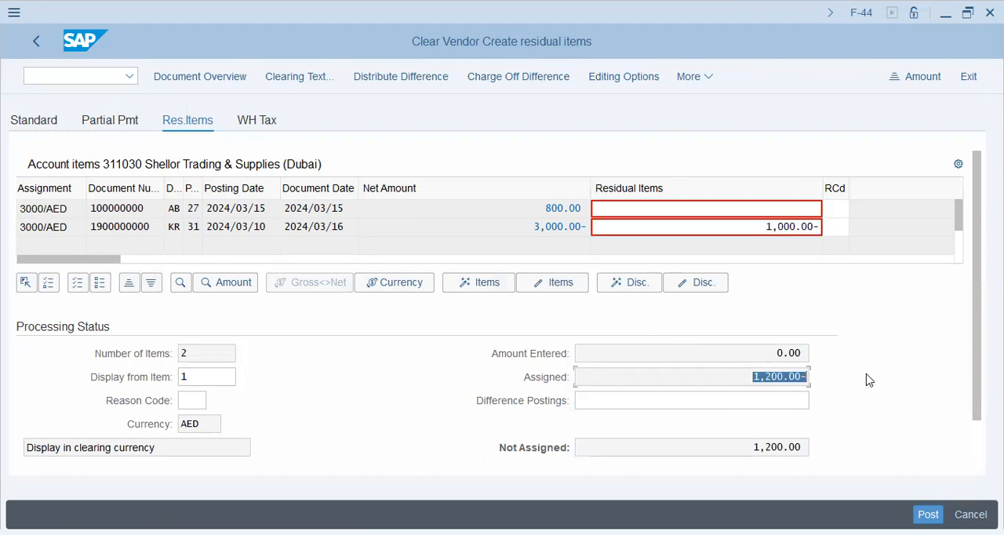
drag(767, 227, 836, 228)
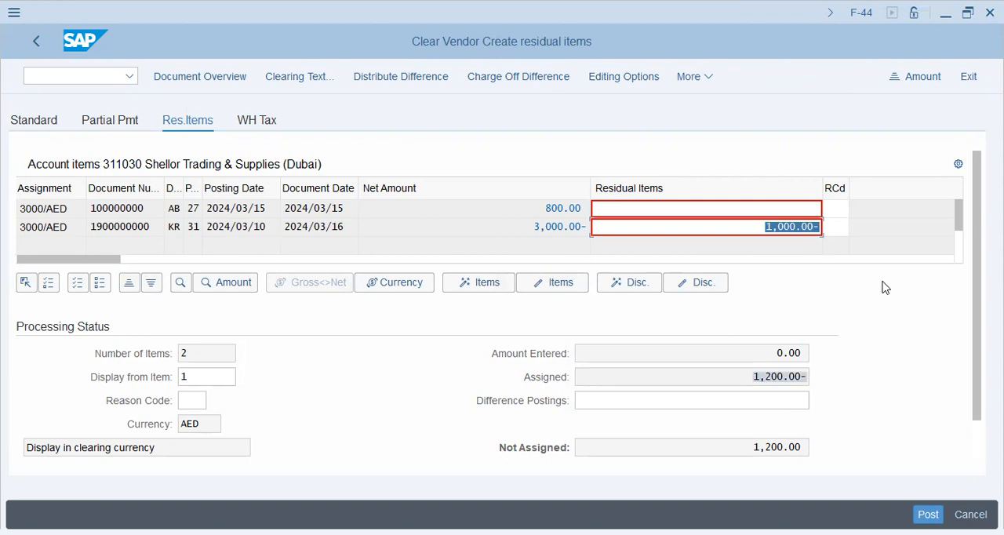
click(750, 379)
drag(750, 377, 885, 376)
From the document overview, add a line item with posting key 50 for G/L account 10101 (Petty Cash)
click(217, 84)
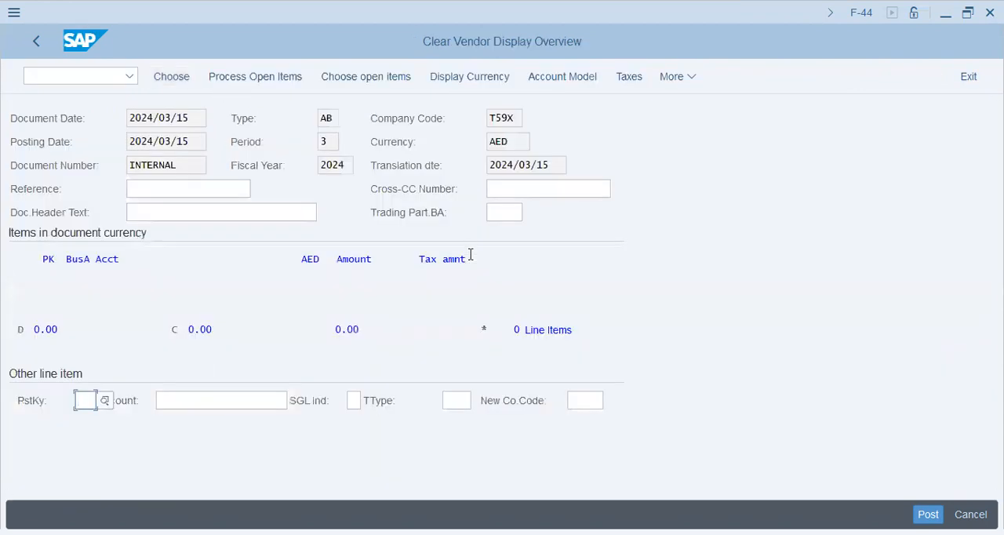
text(50)
key(Tab)
text(101010)
key(Return)
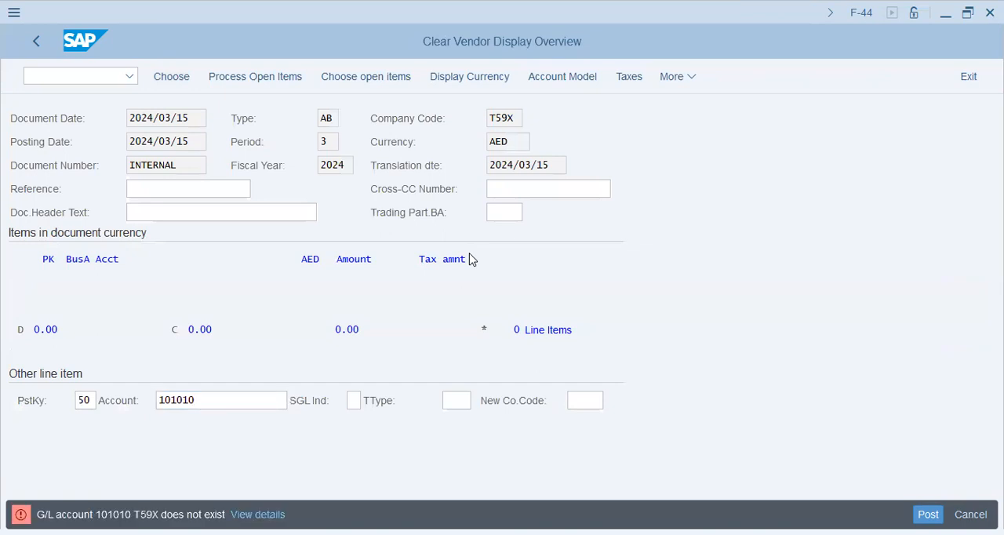
key(Tab)
key(End)
key(BackSpace)
key(Return)
Enter * as the Petty Cash item's amount and give it the text "1200/Vendor Out:21.Mar"
text(*)
key(Tab)
key(Tab)
key(Tab)
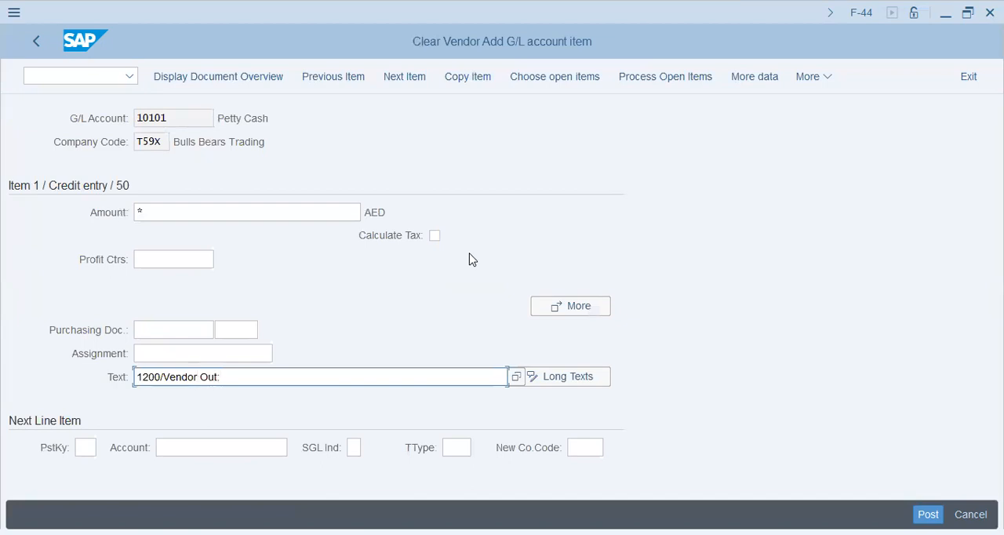
key(Return)
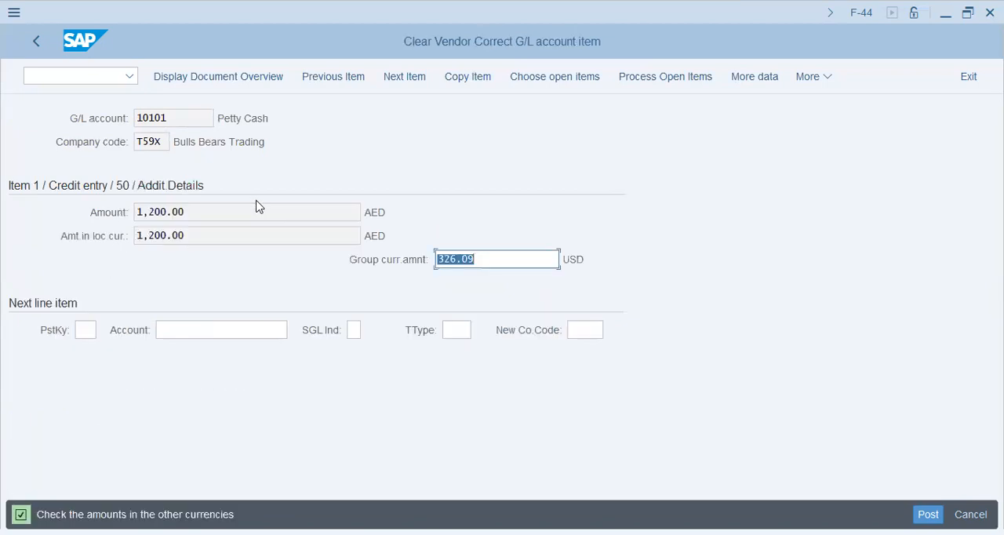
Simulate the clearing document from its overview and open line item 001 for correction
click(242, 72)
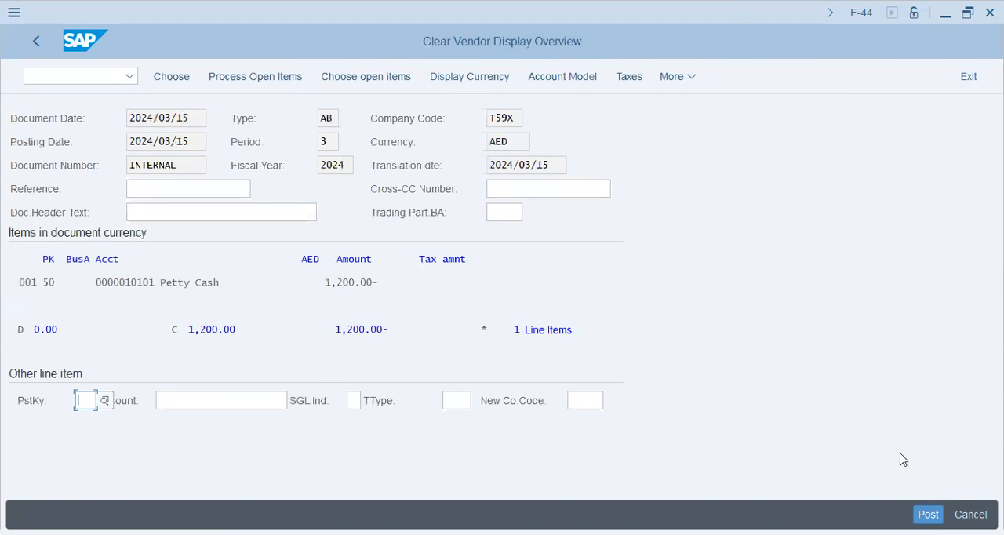
click(702, 217)
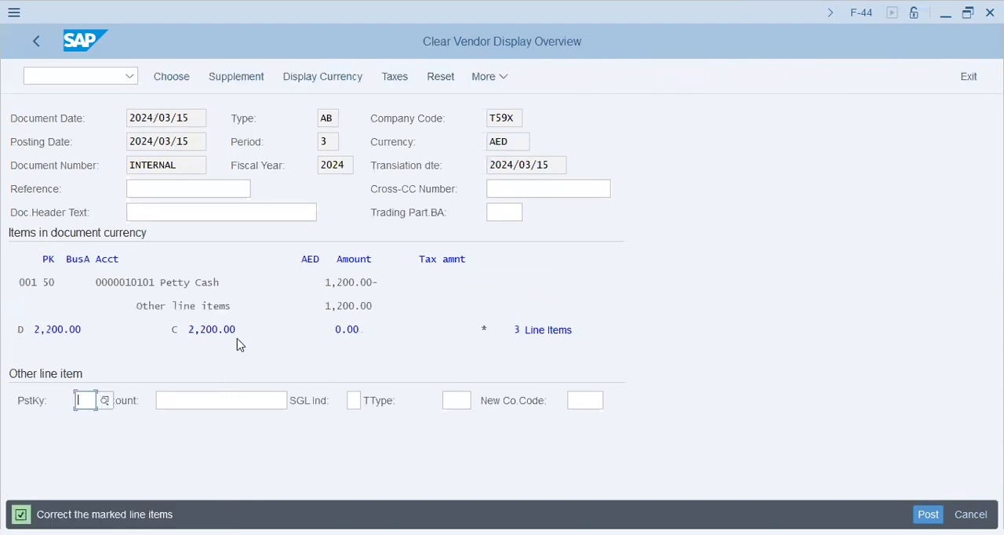
key(ctrl+s)
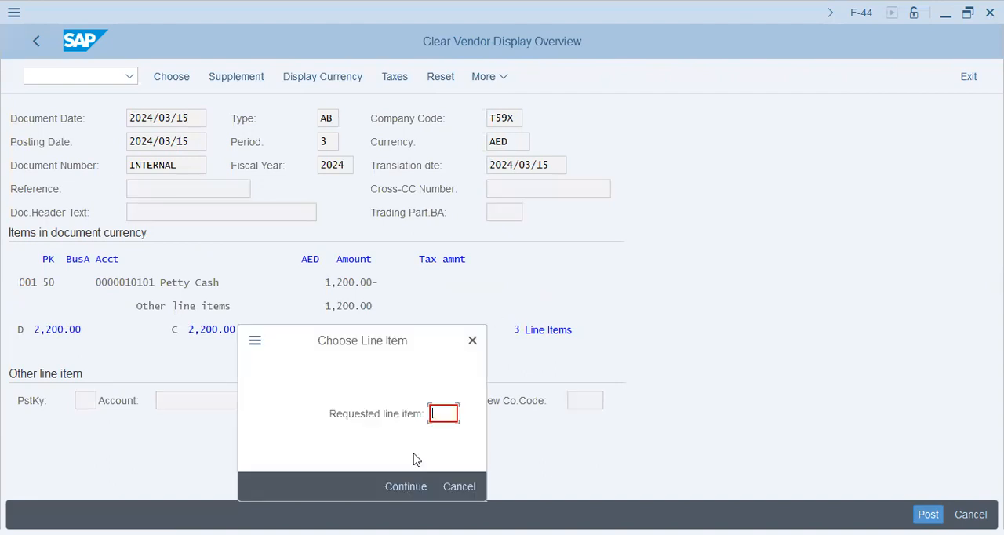
text(001)
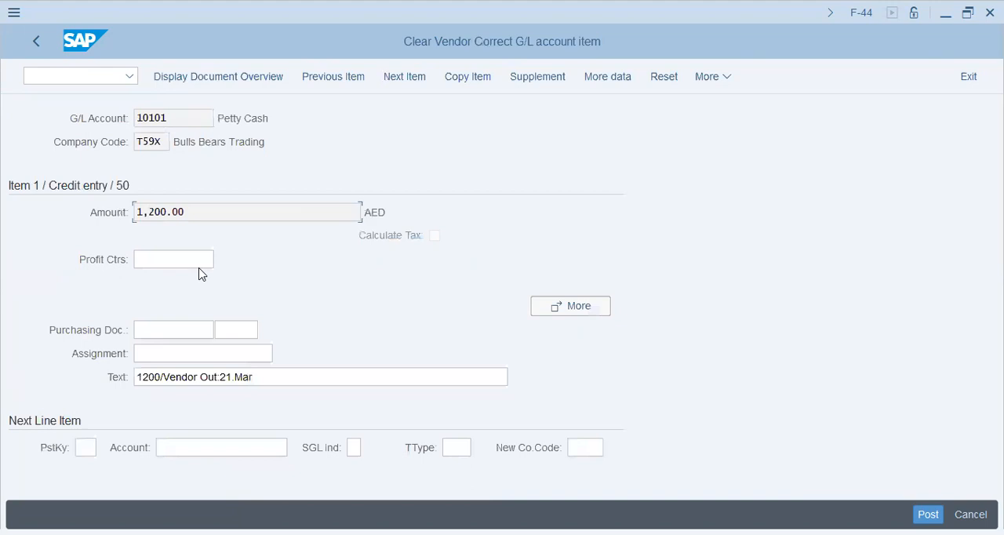
Give the next item, the 1,000 AED vendor residual, the text "1000/Vendor Balance" and post the document
click(404, 76)
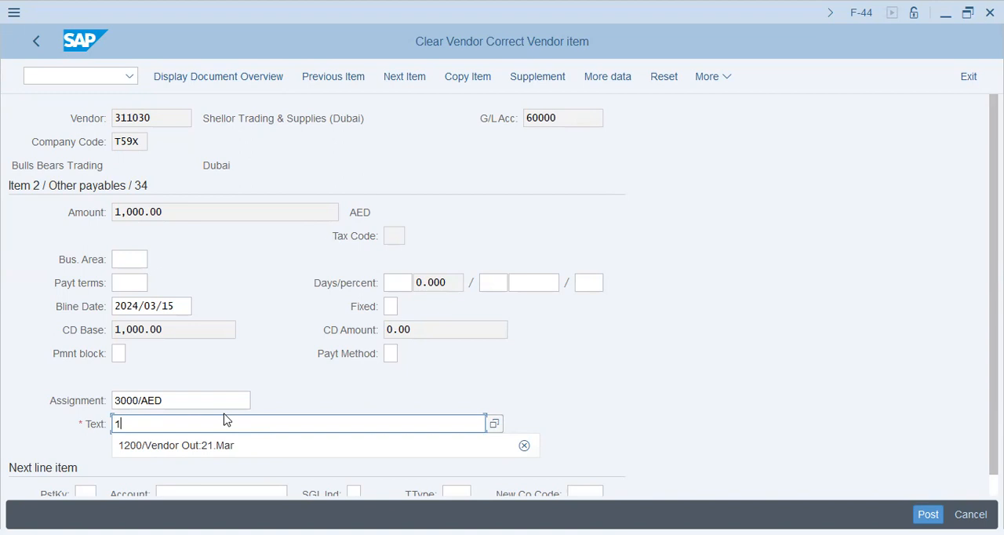
text(000/Ven)
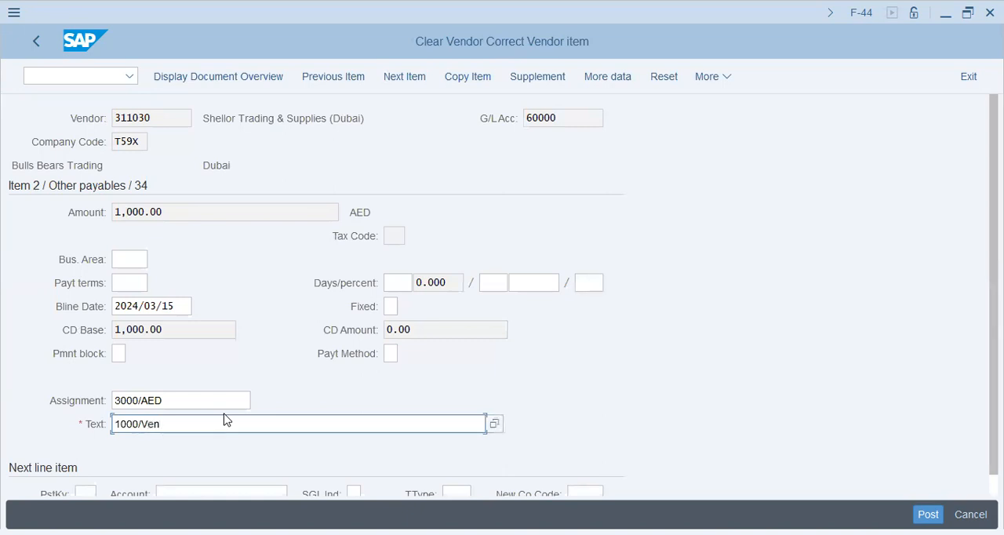
text(dor Balance)
key(Return)
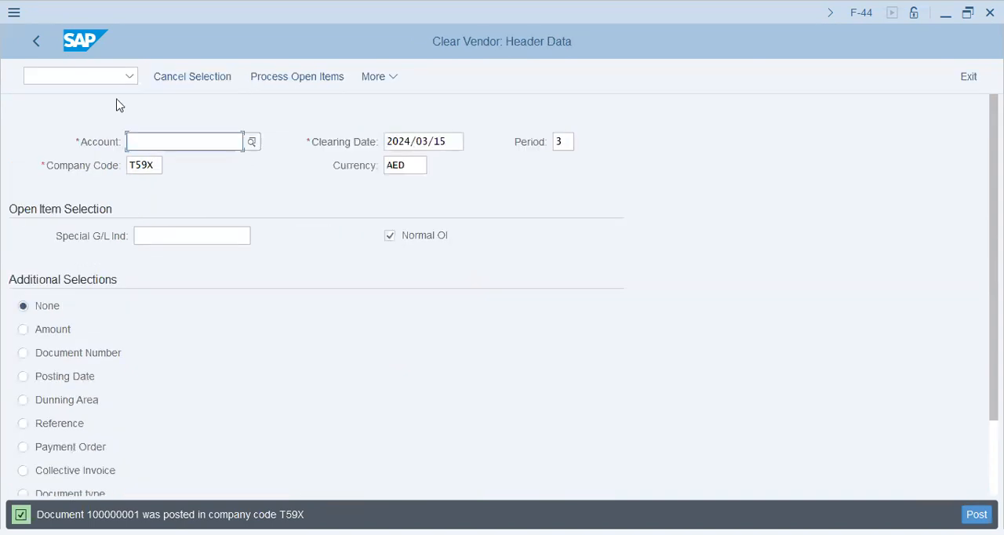
Return to FBL1N and display all of the vendor's line items in company code T59X to review the residual clearing
click(110, 77)
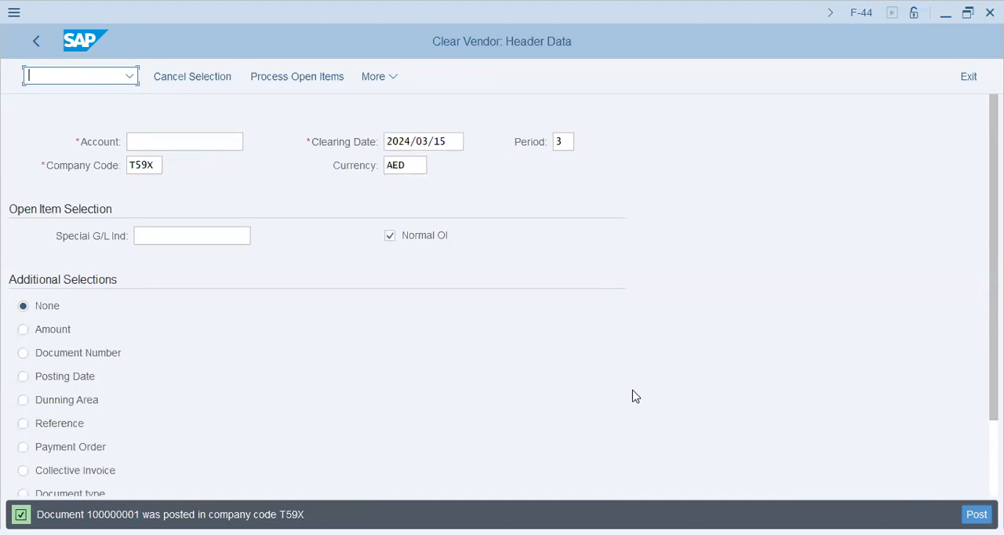
click(107, 81)
text(/nfbl1n)
key(Return)
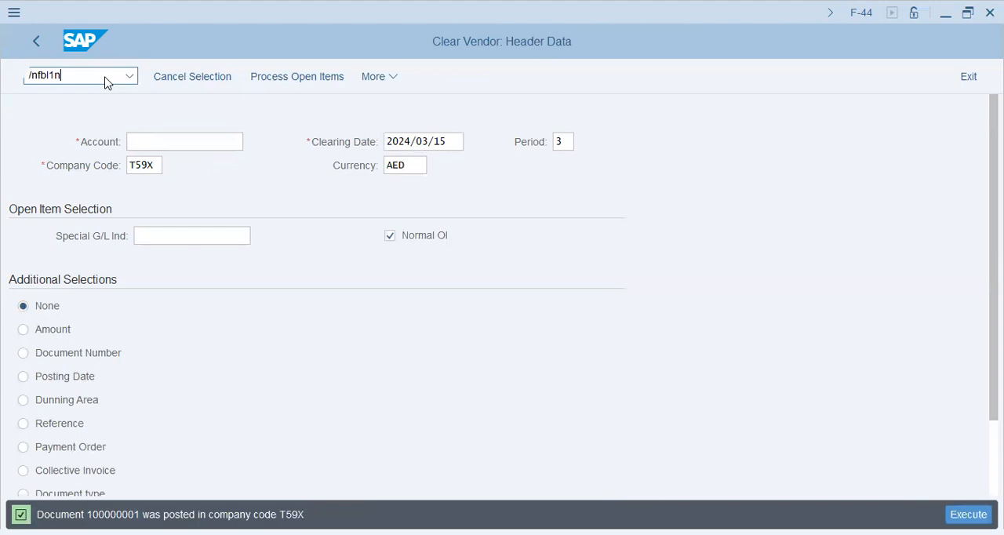
scroll(70, 445, down, 1)
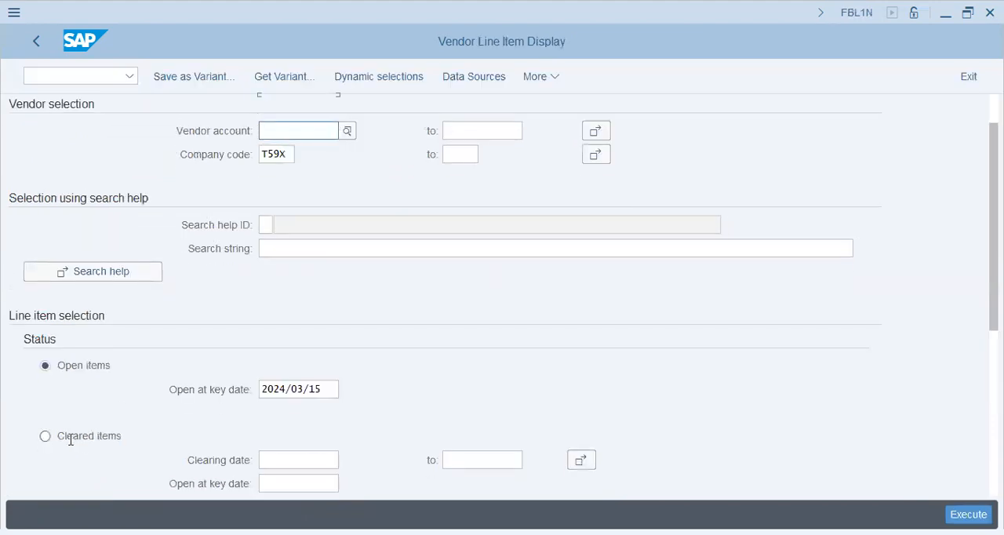
click(74, 484)
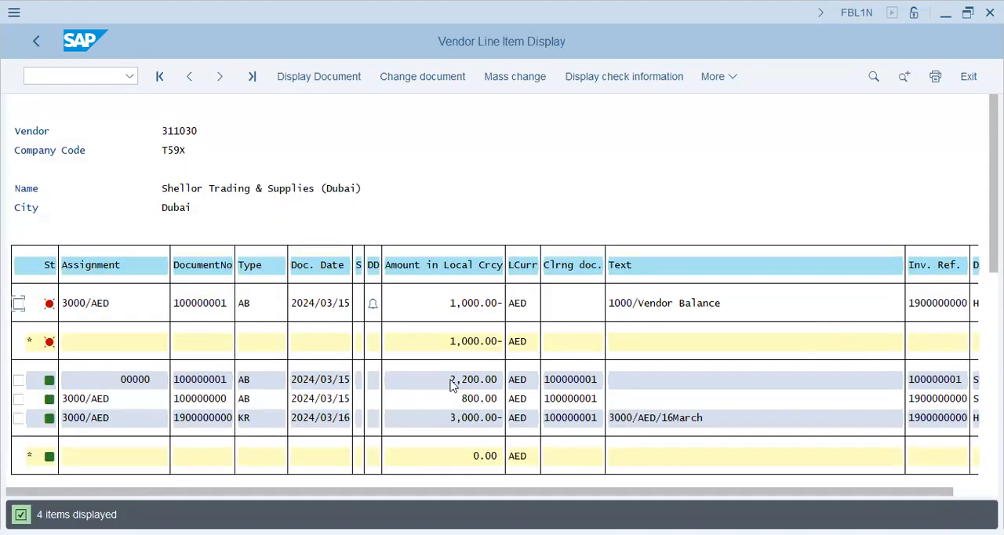
Examine the amounts, texts and clearing documents of the open residual and the cleared items in the vendor's line item list
click(475, 380)
click(475, 400)
click(466, 420)
click(482, 306)
click(453, 307)
click(664, 304)
click(123, 380)
click(484, 427)
click(559, 424)
click(467, 302)
click(188, 303)
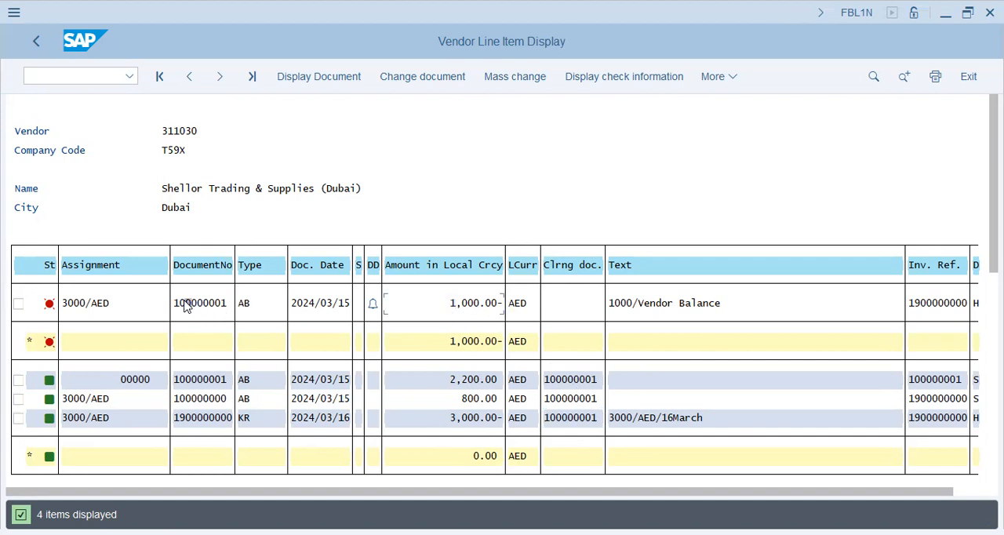
click(224, 304)
click(211, 304)
Compare the document numbers, assignment and invoice reference of the open 1,000 AED residual with those of the cleared vendor items
scroll(797, 364, down, 2)
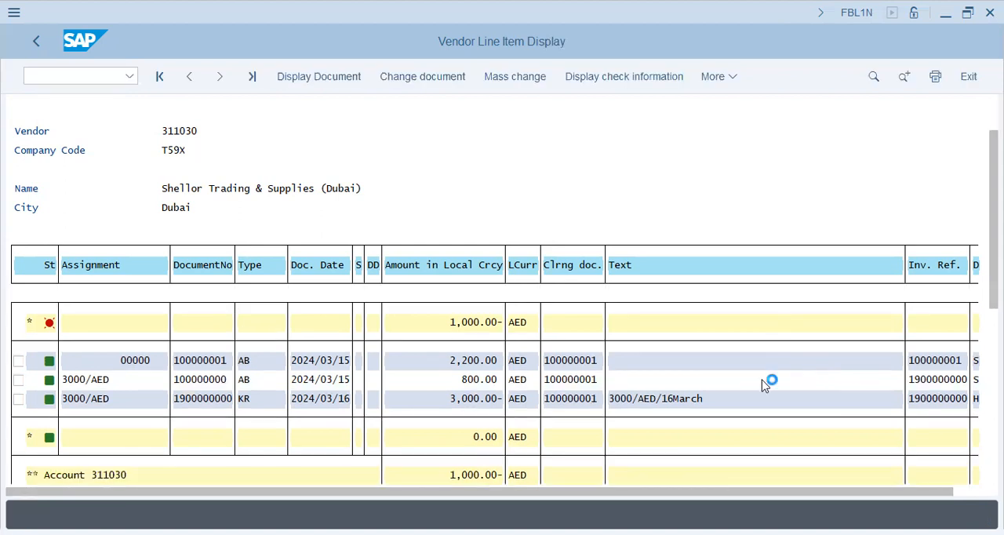
scroll(527, 377, up, 1)
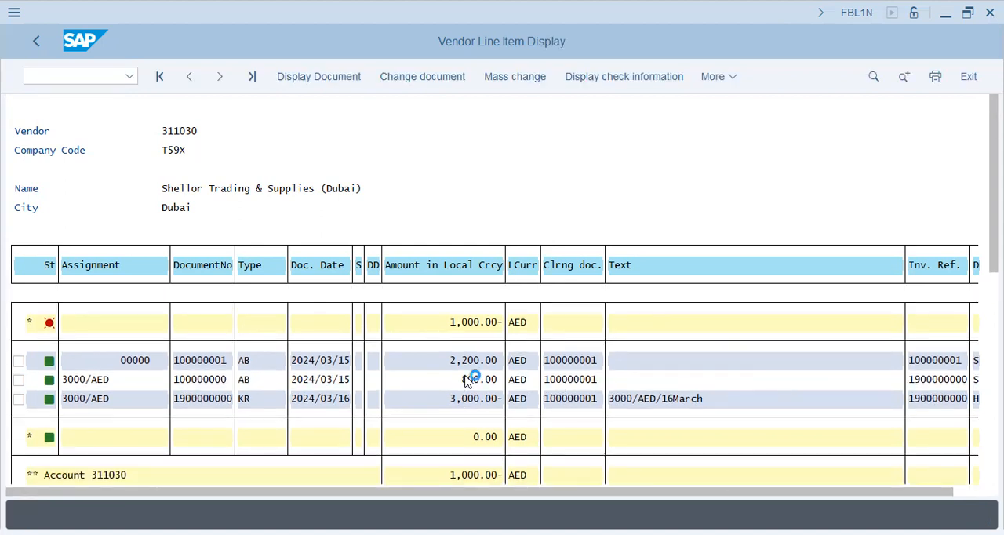
scroll(172, 385, up, 1)
click(198, 418)
click(201, 381)
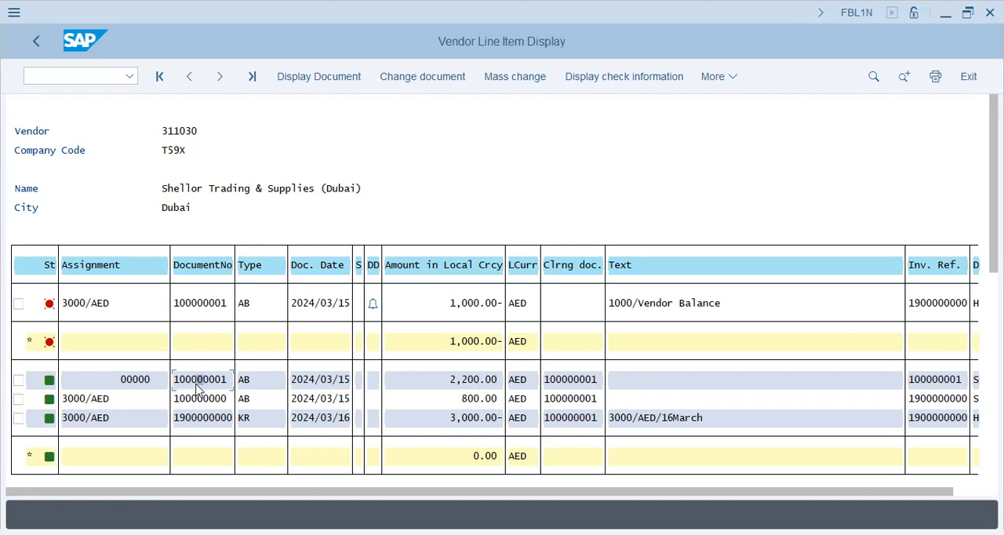
click(201, 400)
click(208, 383)
double_click(207, 382)
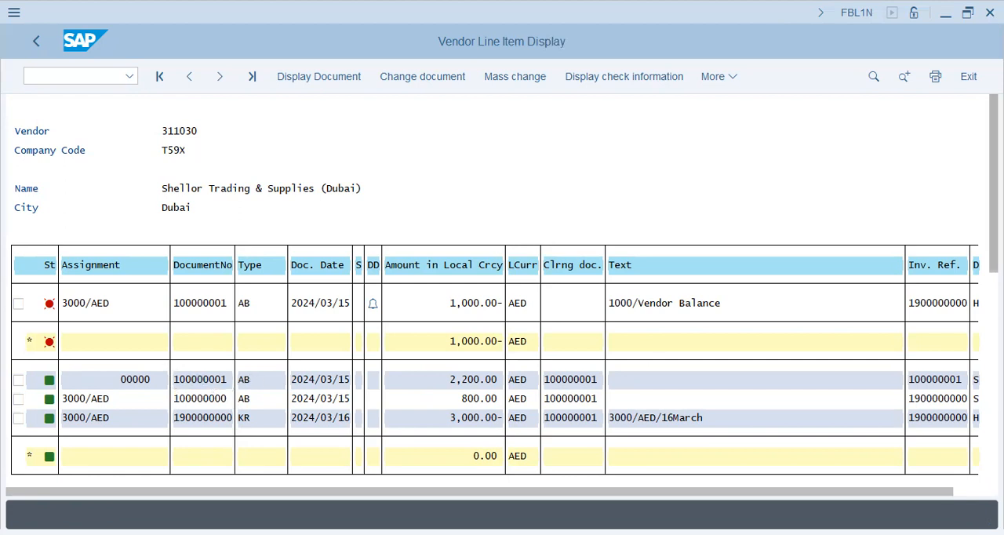
click(96, 307)
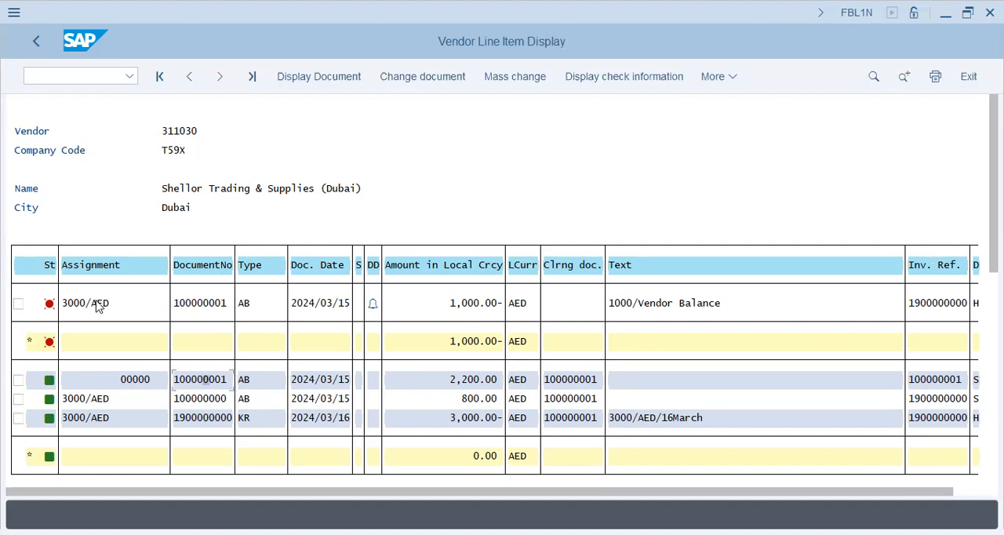
click(487, 305)
click(199, 308)
click(947, 310)
click(220, 308)
click(470, 306)
click(460, 417)
click(88, 76)
click(34, 43)
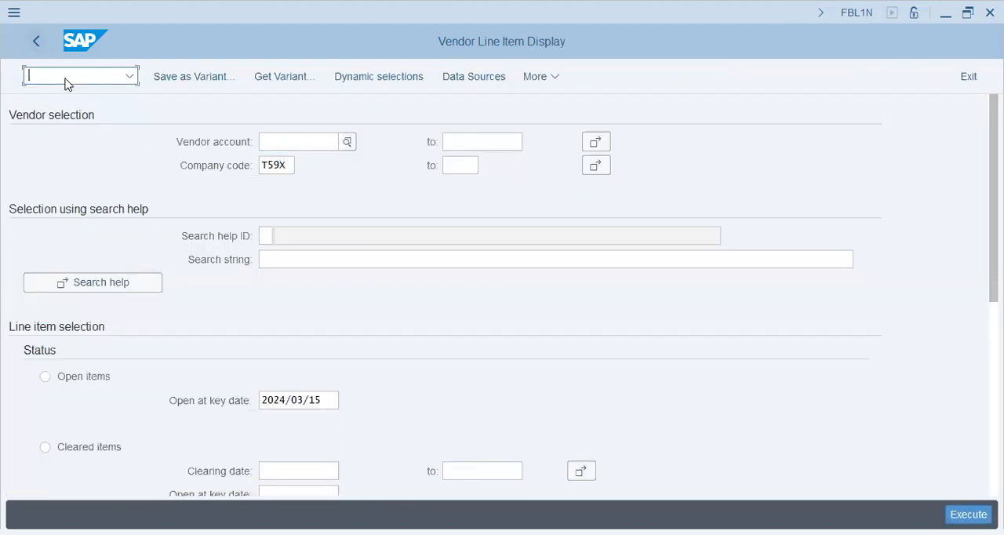
text(/nfbzp)
key(Return)
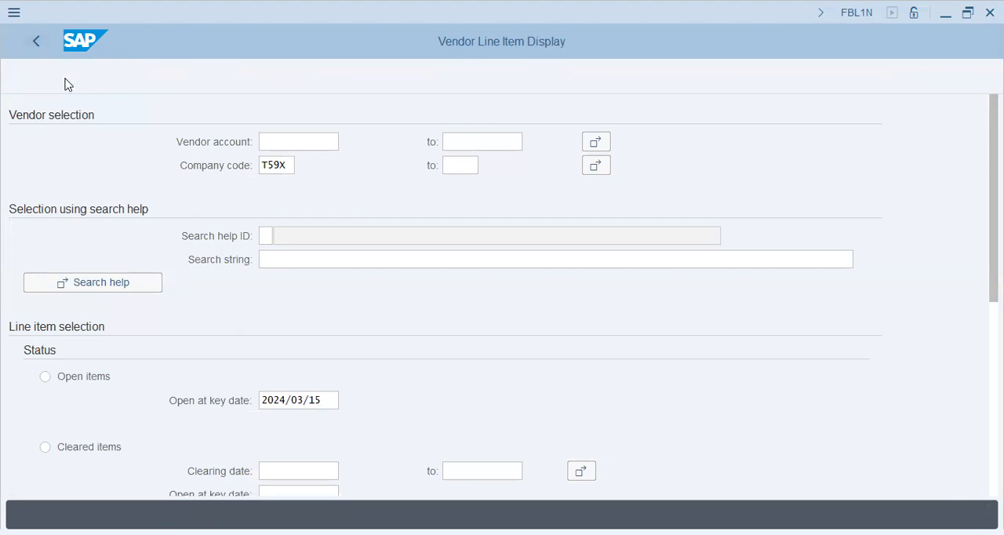
Go to transaction FBKP and open the Special G/L list at its vendor (account type K) entries
text(/nfbkp)
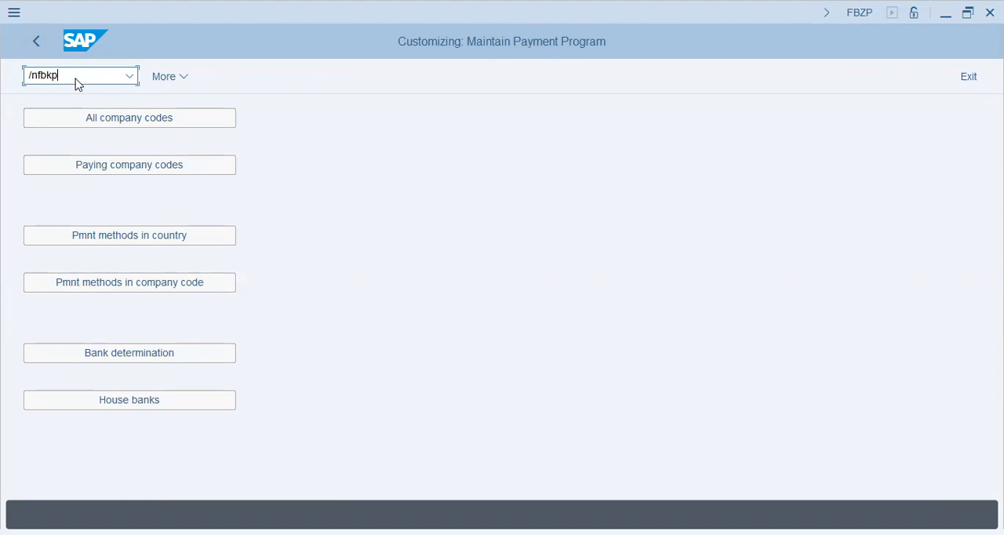
key(Return)
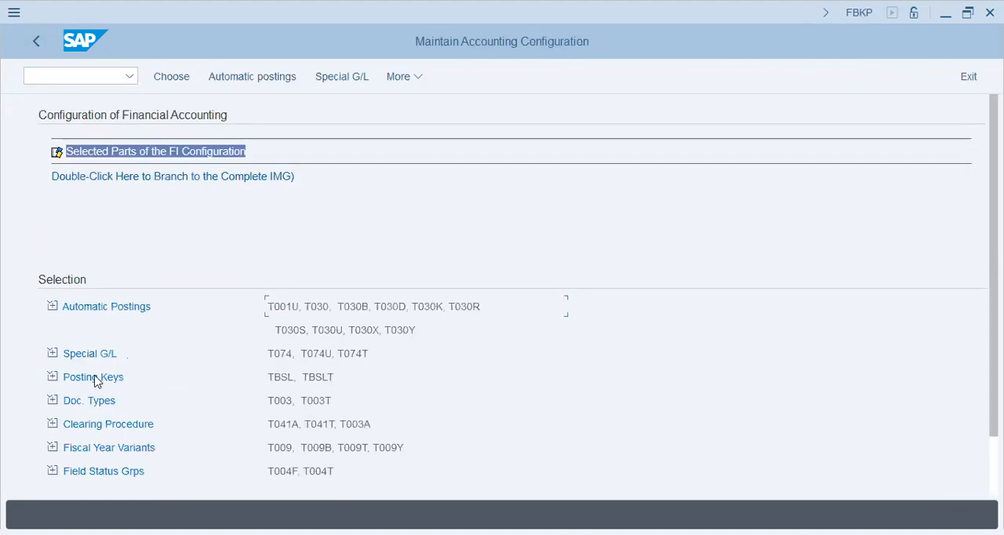
double_click(92, 353)
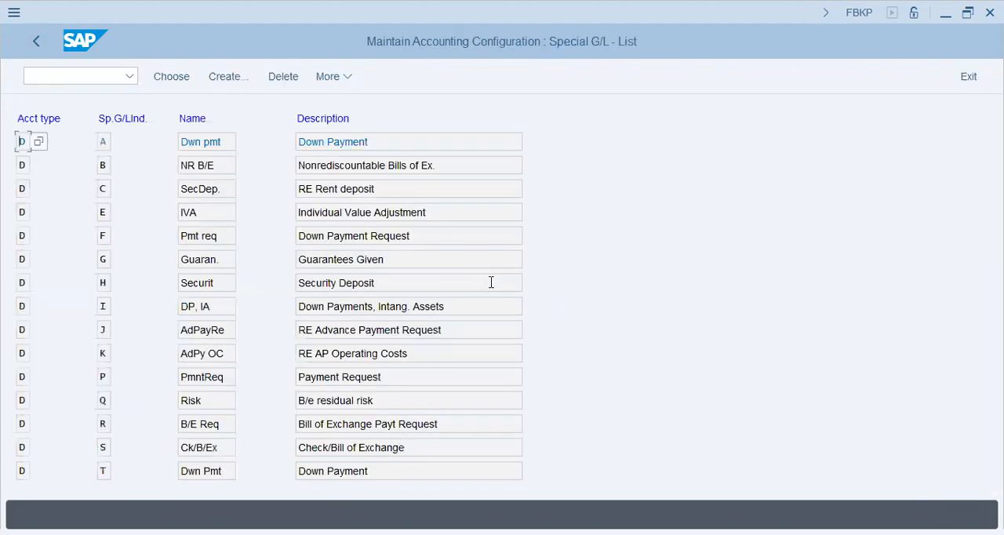
click(104, 354)
scroll(157, 412, down, 5)
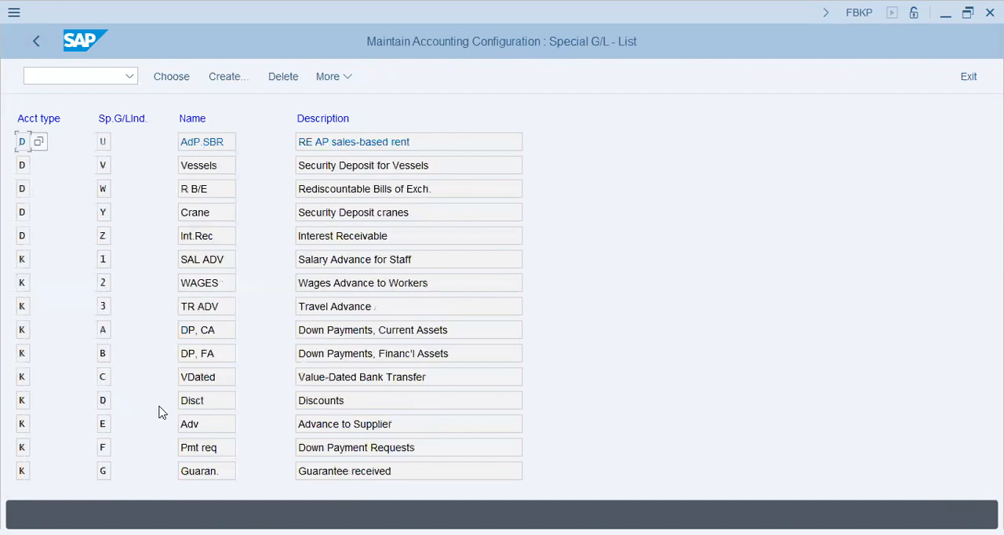
Examine the vendor special G/L indicators, including A, E and F (Down Payment Requests), and their account types
click(109, 331)
click(372, 426)
click(105, 449)
drag(429, 445, 14, 408)
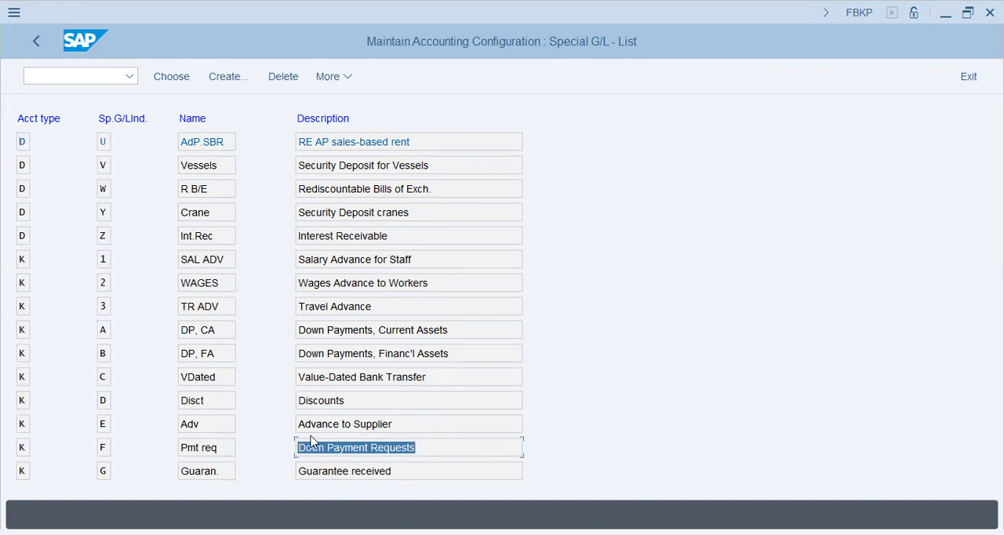
click(442, 449)
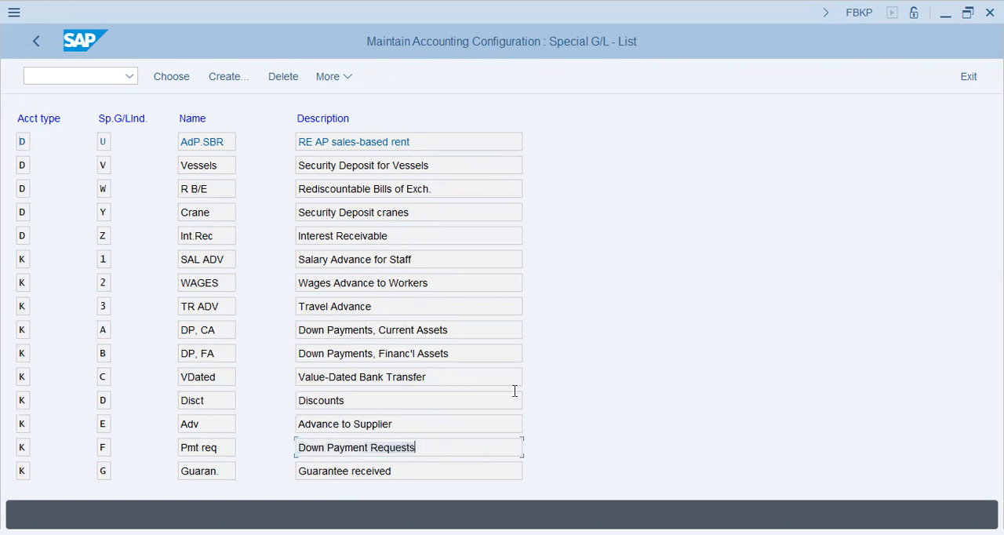
double_click(414, 449)
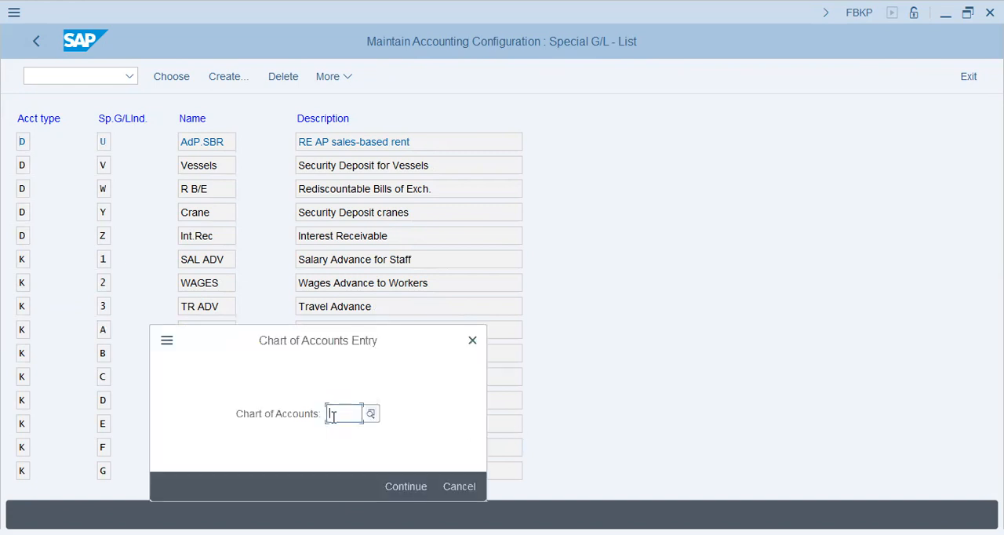
click(453, 487)
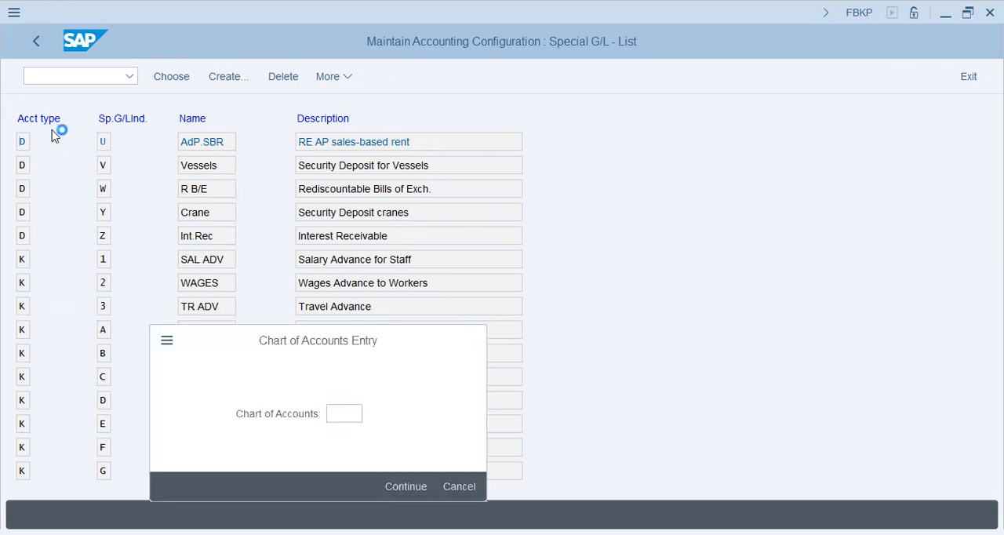
click(26, 148)
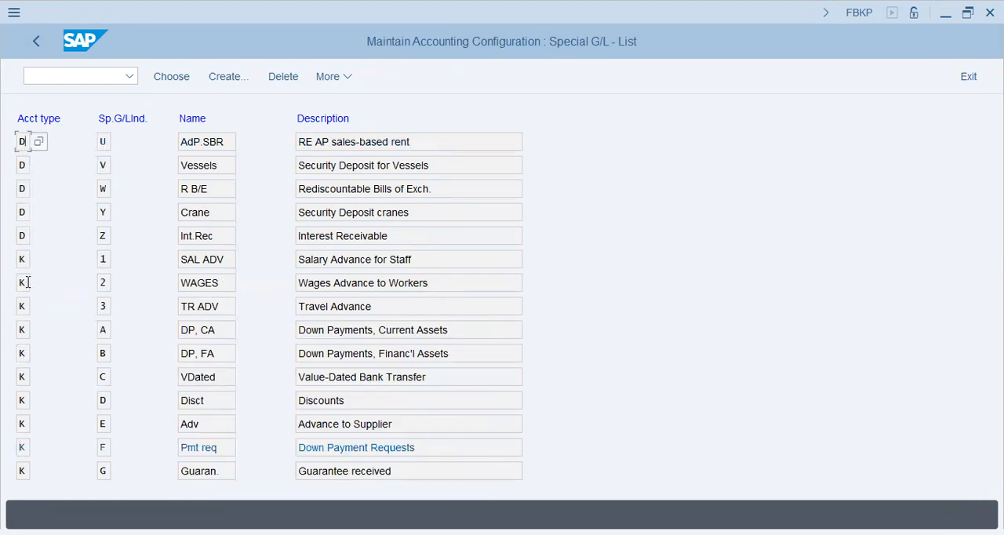
click(25, 332)
Open the account assignment of vendor indicator F, Down Payment Requests, entering T59X as the chart of accounts
double_click(375, 452)
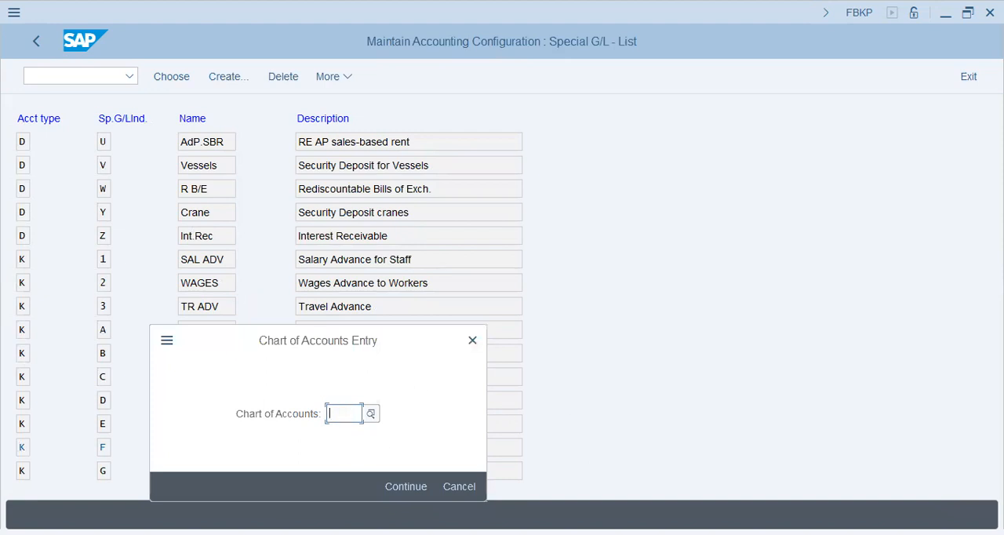
text(T59X)
key(Return)
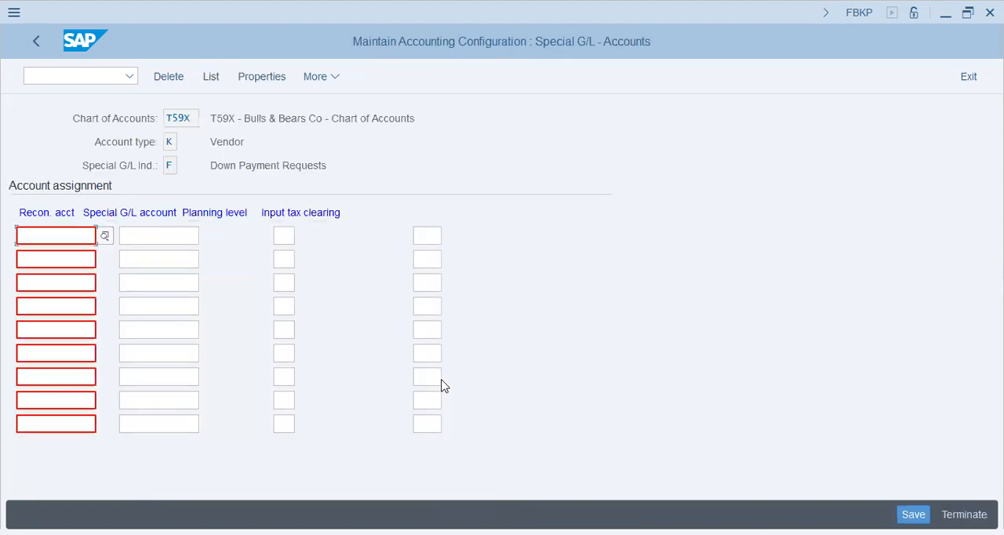
click(168, 232)
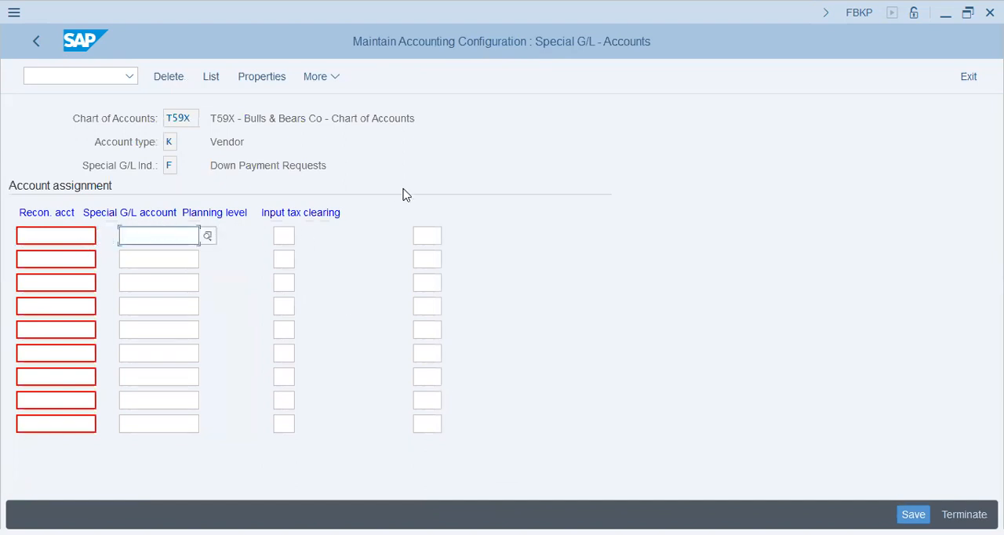
Go to FS00 and look up vendor accounts 60000 and 60200 in the Recon. Accts group, displaying 60200
click(84, 77)
text(/nfs00)
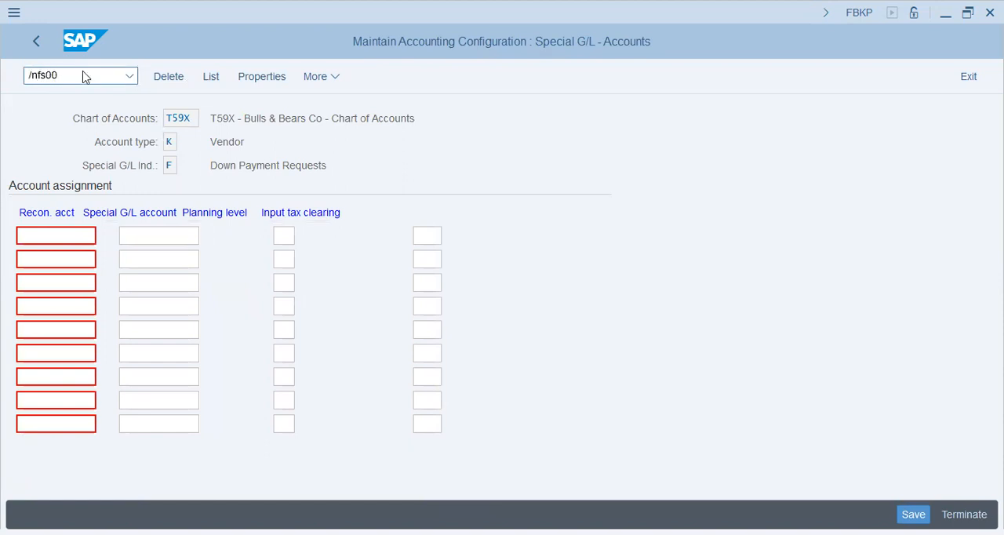
key(Return)
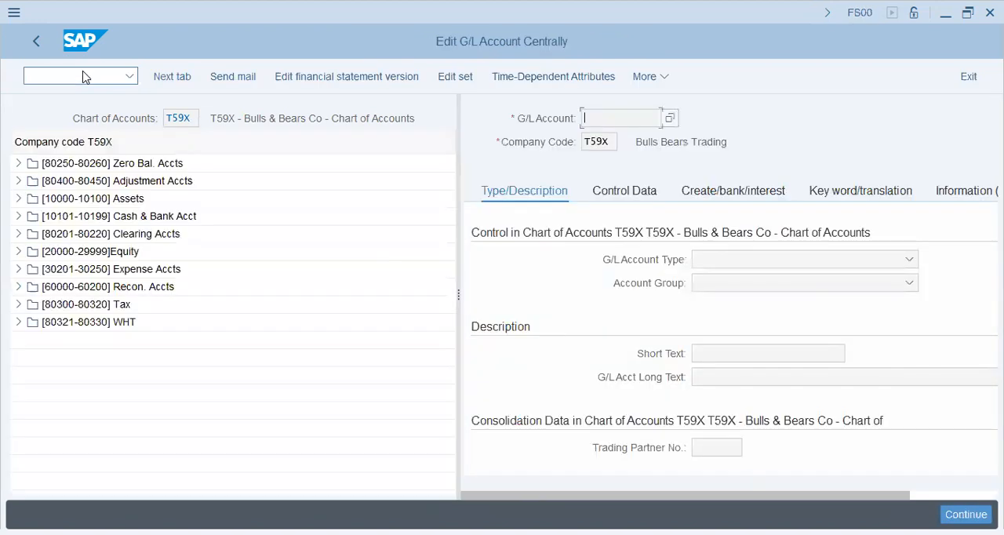
click(18, 286)
double_click(116, 328)
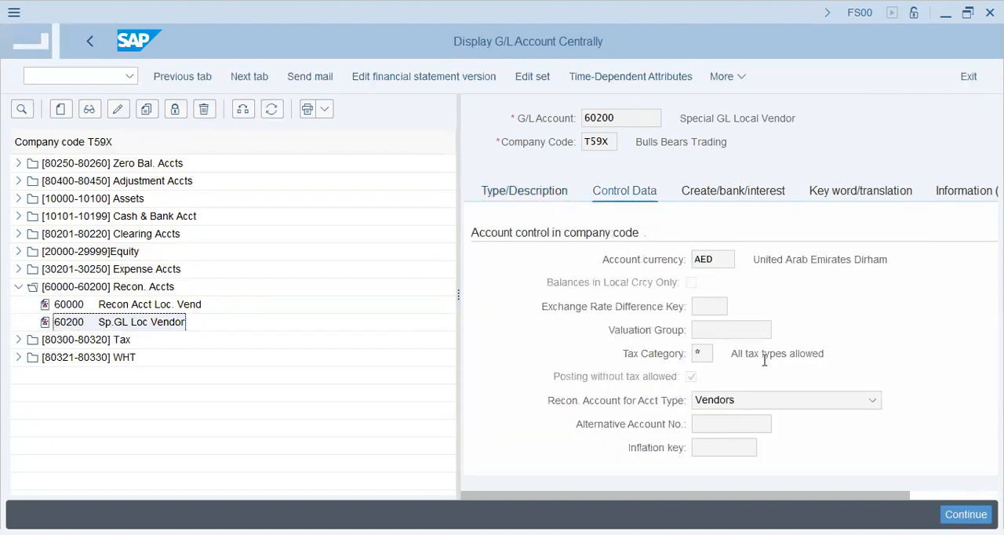
click(499, 391)
click(128, 304)
click(131, 326)
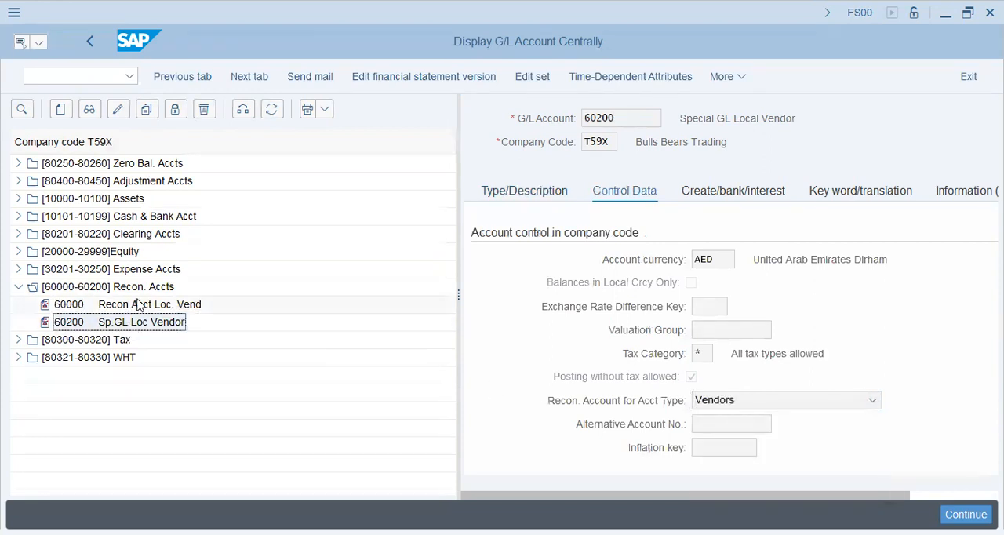
Return to transaction FBKP and open its Special G/L list again
click(69, 76)
text(/nfbkp)
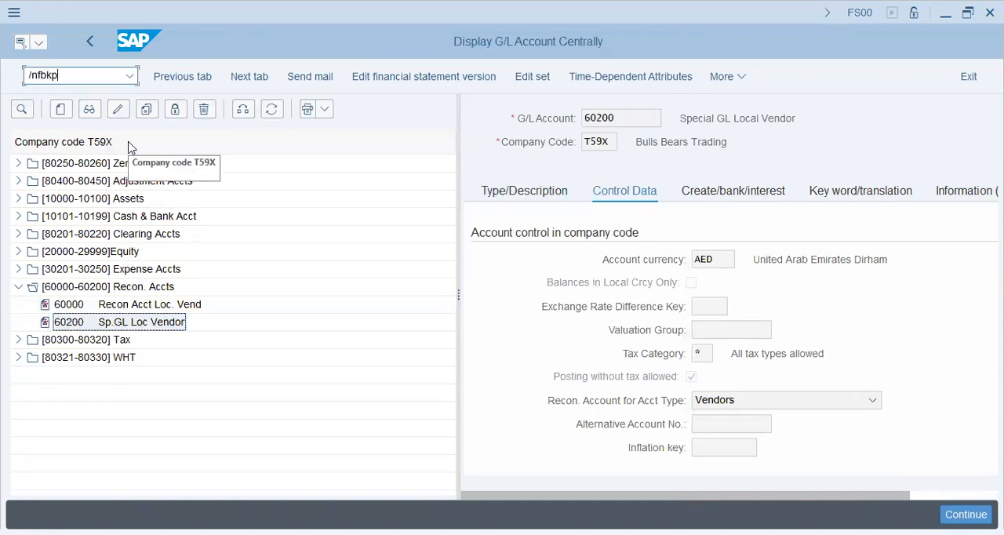
key(Return)
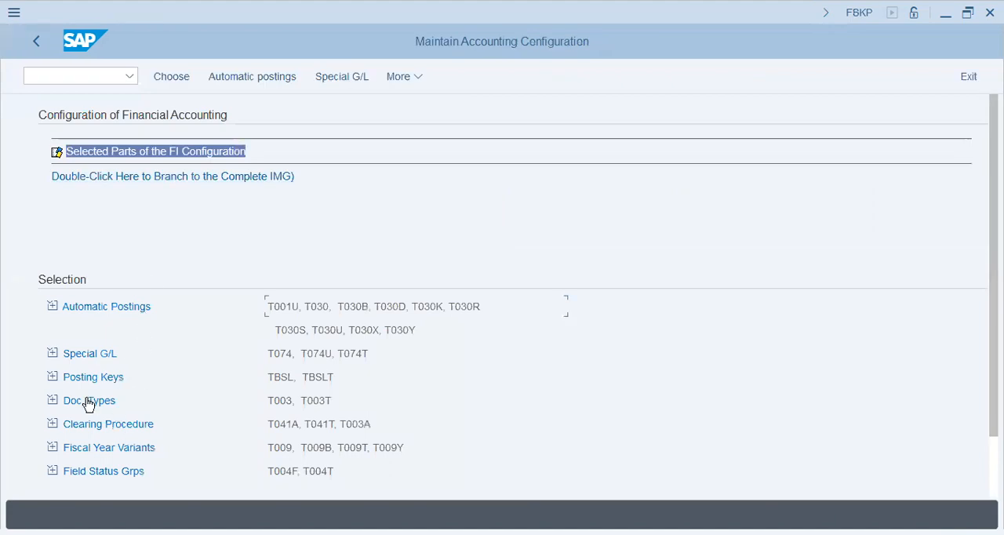
click(93, 378)
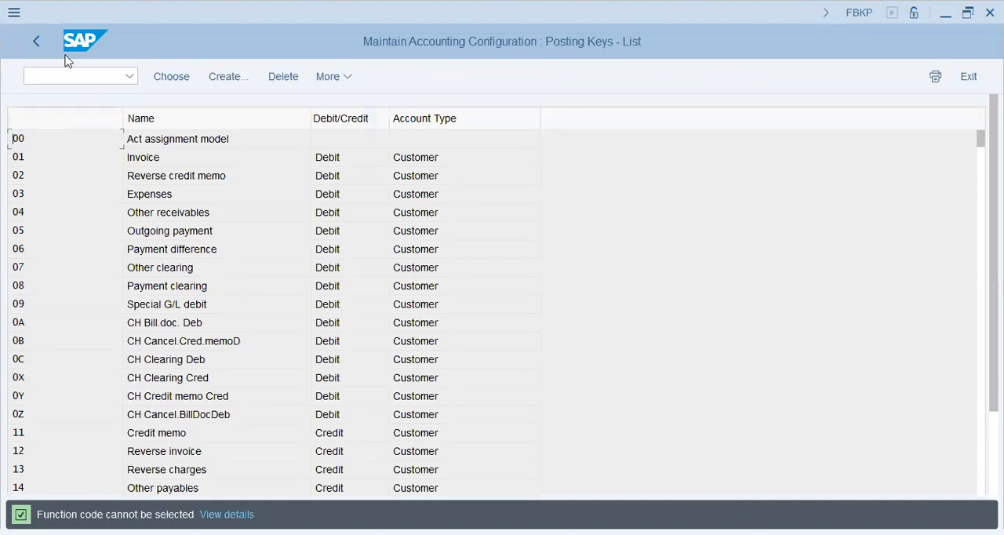
click(36, 42)
click(108, 357)
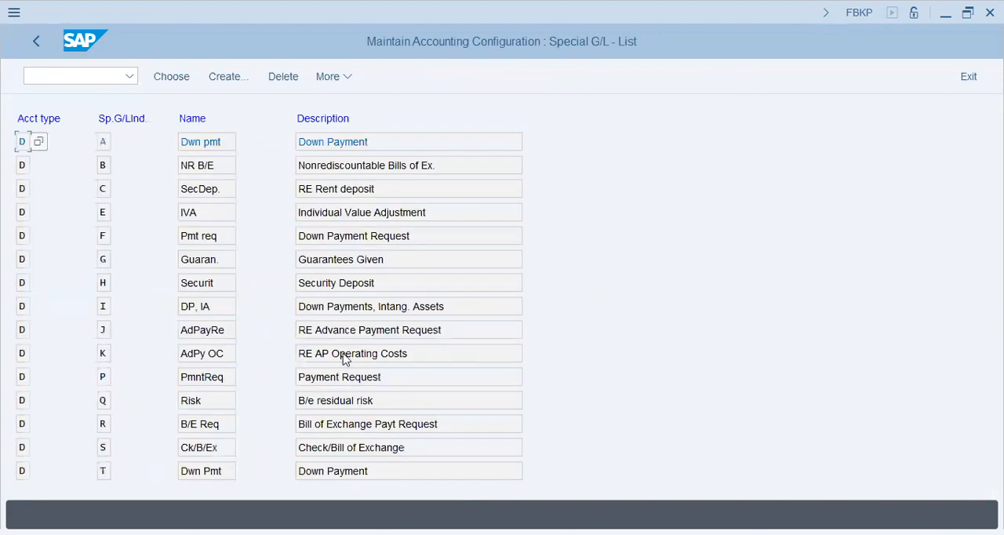
Reopen the vendor Down Payment Requests (F) account assignment, accepting chart of accounts T59X
click(335, 379)
scroll(334, 382, down, 5)
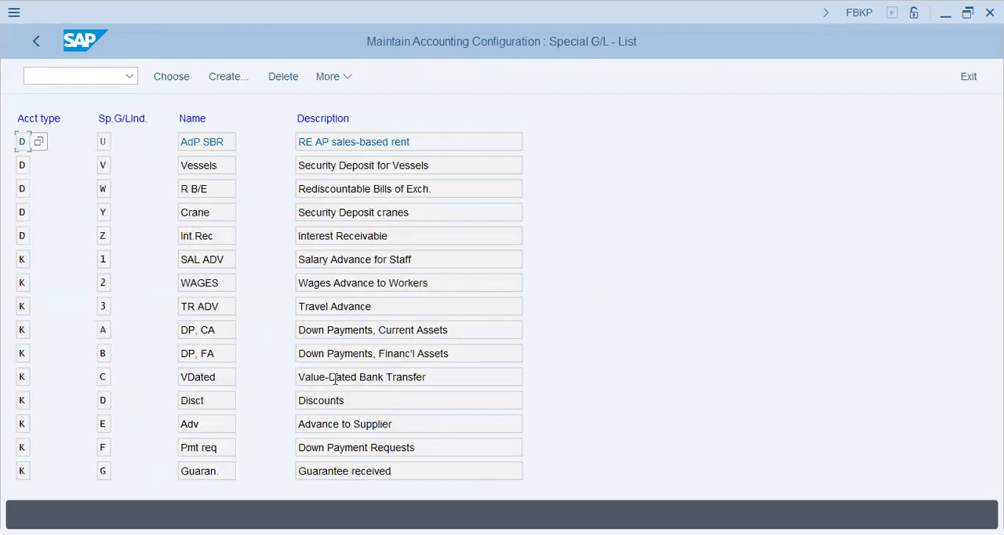
double_click(484, 430)
click(422, 487)
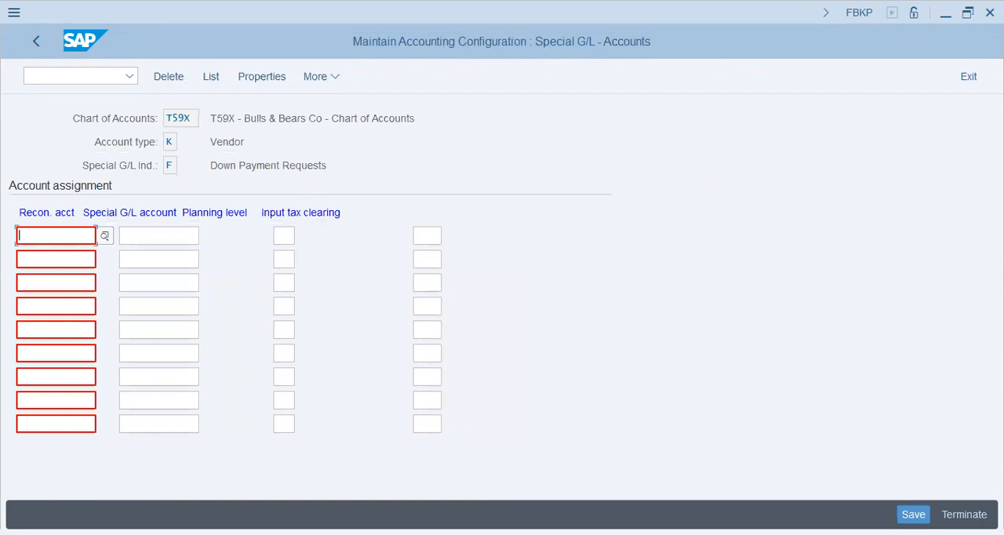
Assign special G/L account 60200 to reconciliation account 60000 in the first assignment row
text(60000)
key(Tab)
text(60200)
key(Tab)
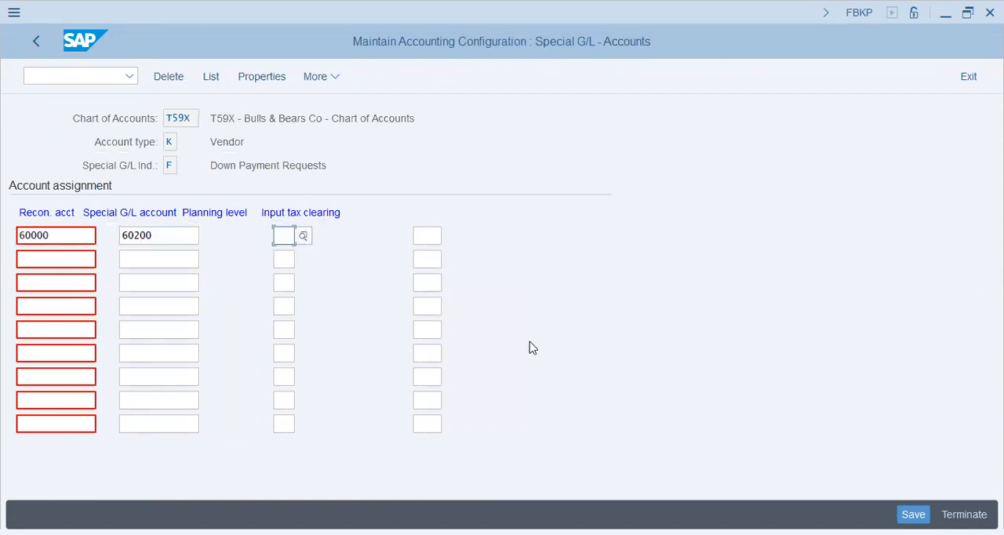
Check the 60000 and 60200 account pairing for vendor down payment requests and save the assignment
click(69, 261)
click(58, 311)
drag(65, 235, 11, 235)
click(81, 259)
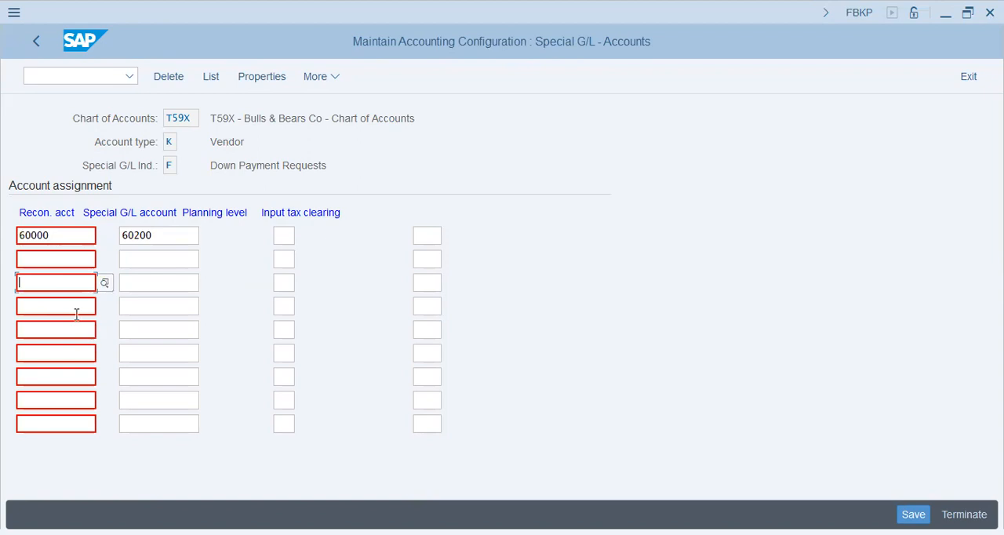
click(78, 307)
click(79, 330)
click(75, 353)
drag(171, 240, 73, 233)
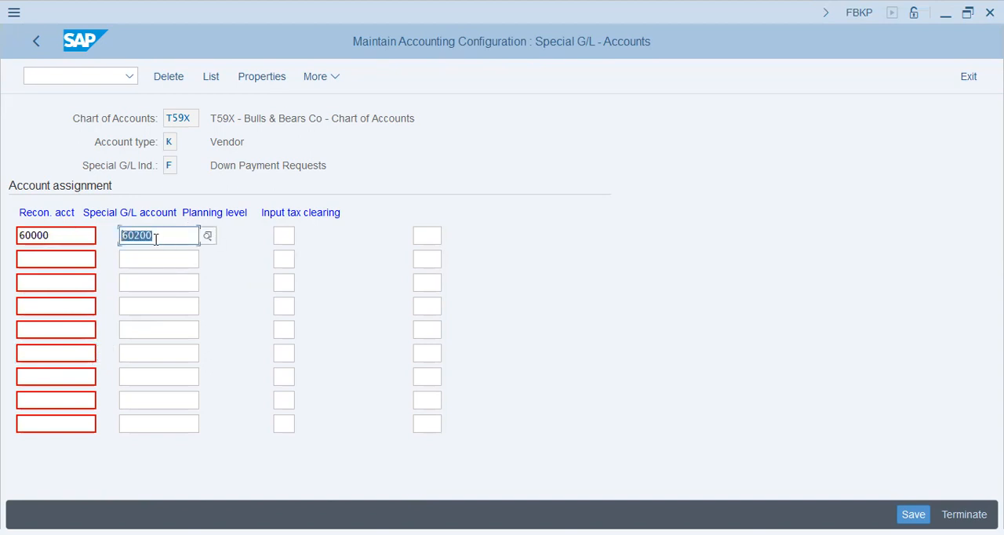
click(168, 261)
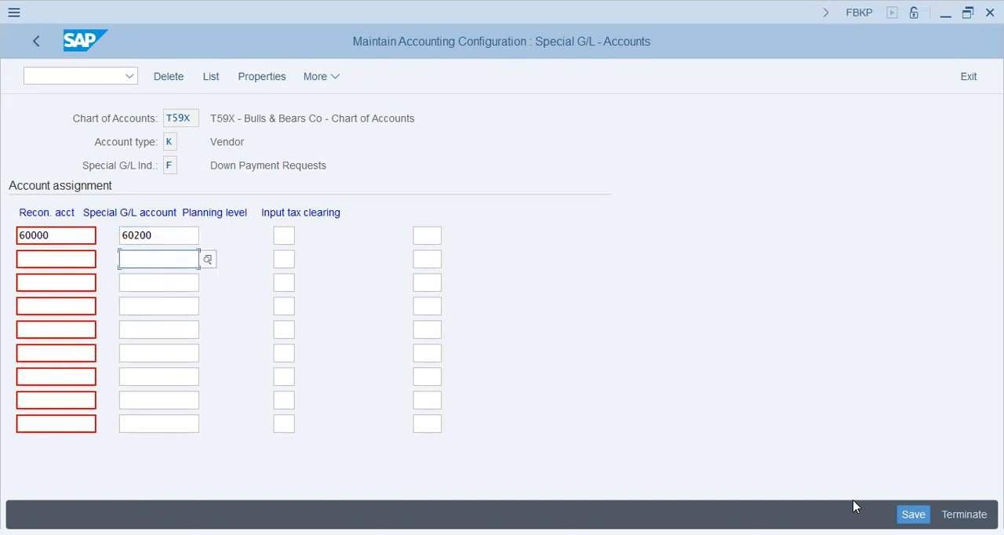
key(ctrl+s)
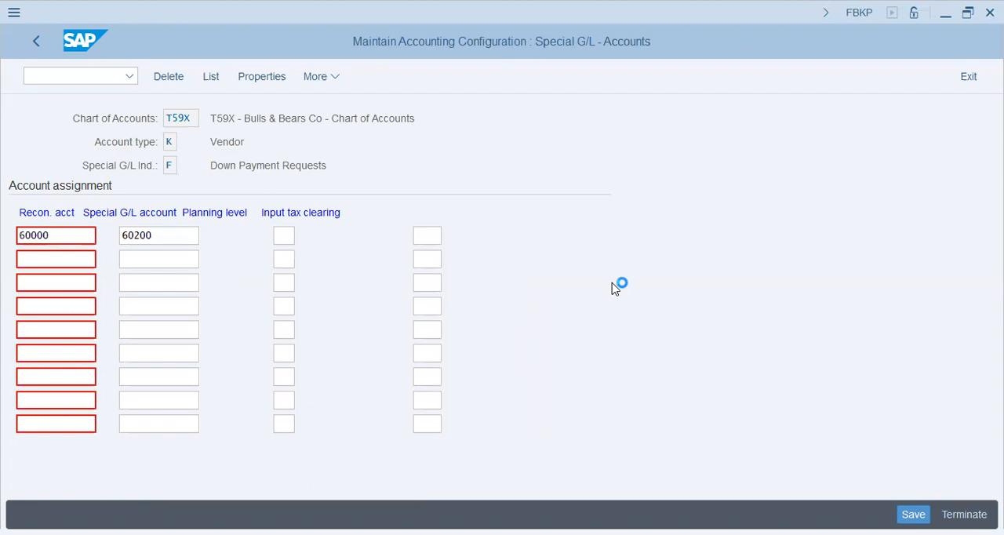
click(332, 342)
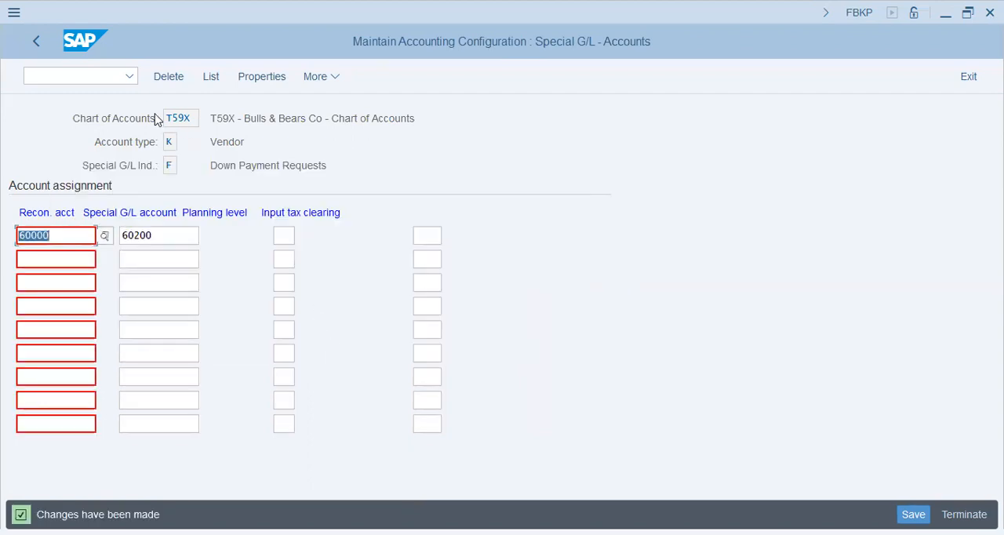
Return to the Special G/L list and open the account assignment for vendor Advance to Supplier (E)
click(112, 81)
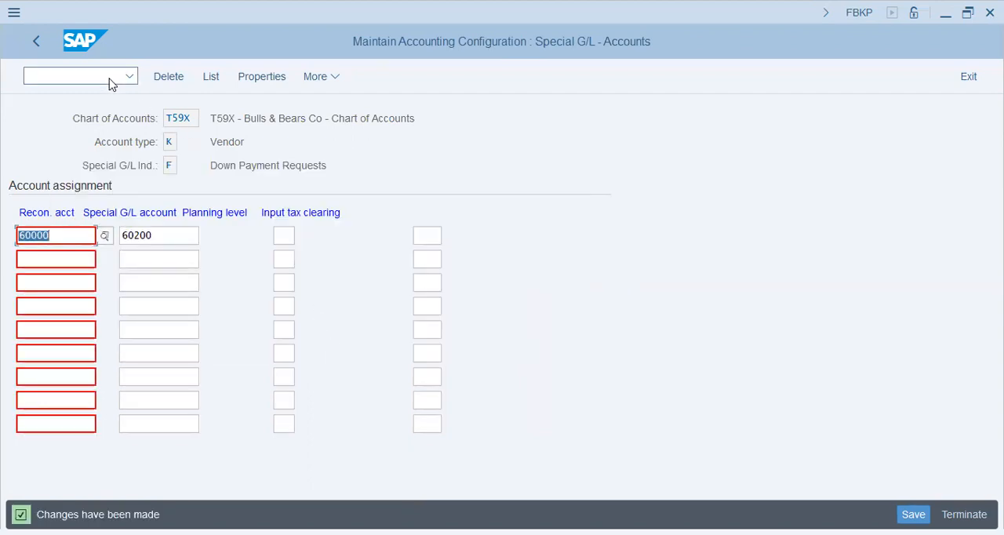
click(37, 46)
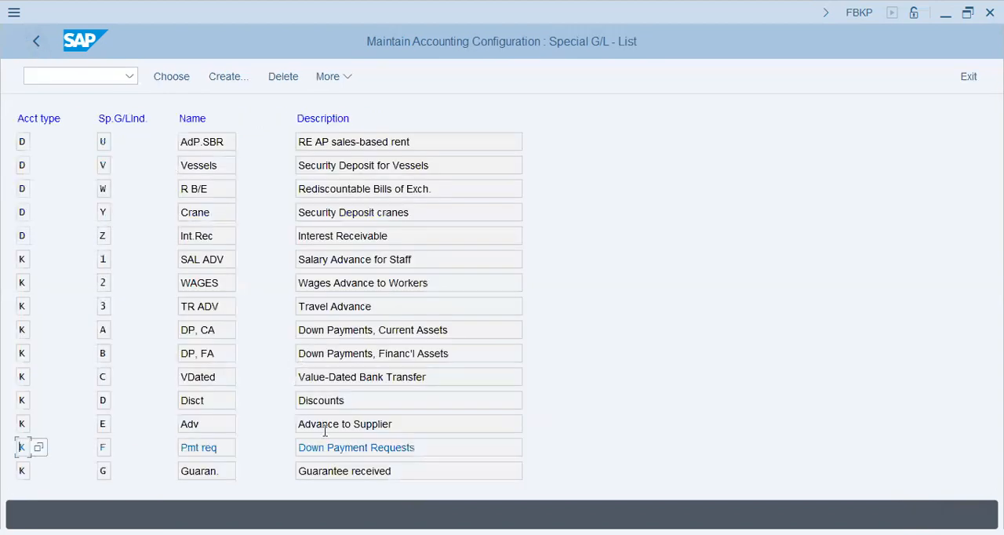
click(329, 453)
click(434, 336)
drag(469, 330, 191, 329)
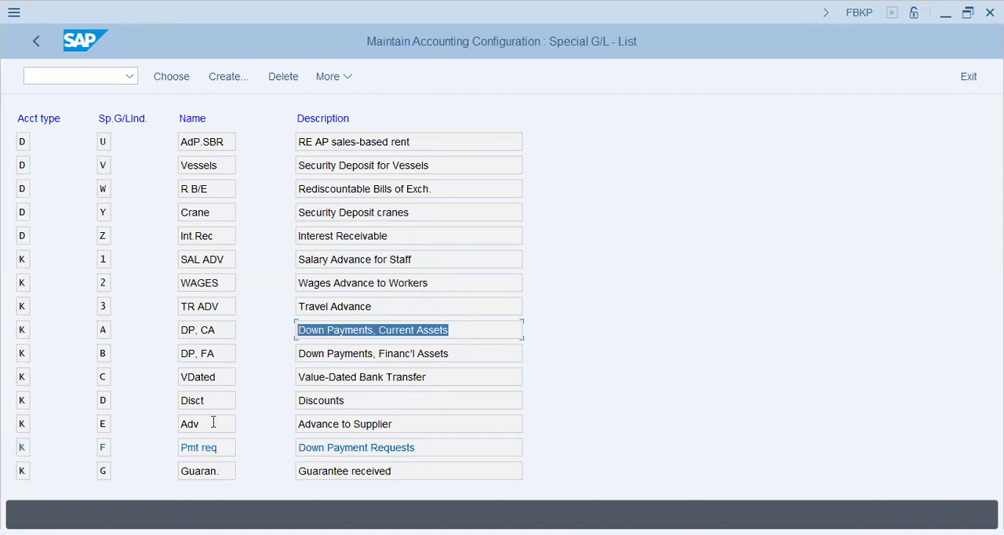
drag(426, 422, 207, 394)
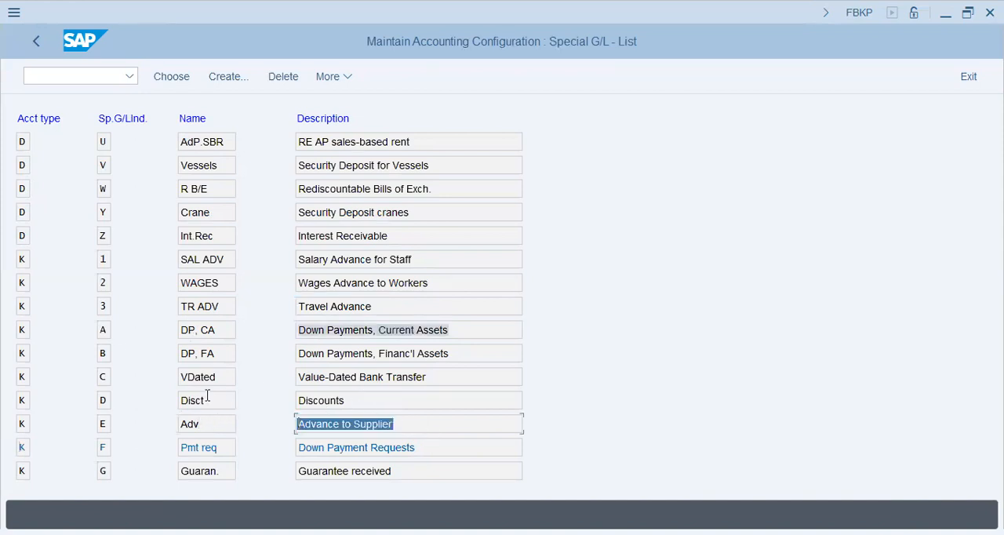
click(395, 424)
double_click(360, 422)
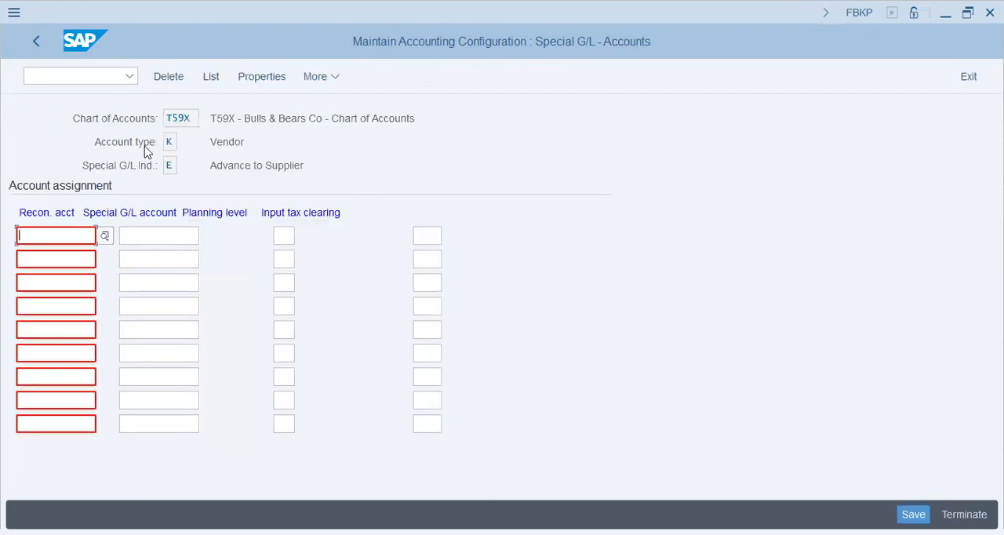
Assign special G/L account 60200 to reconciliation account 60000 for Advance to Supplier
click(59, 235)
click(170, 236)
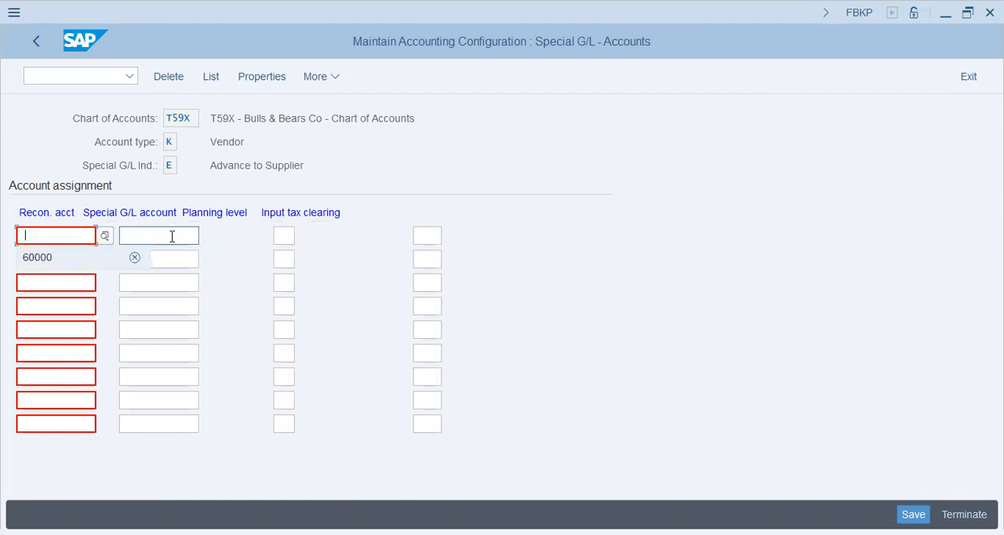
click(44, 239)
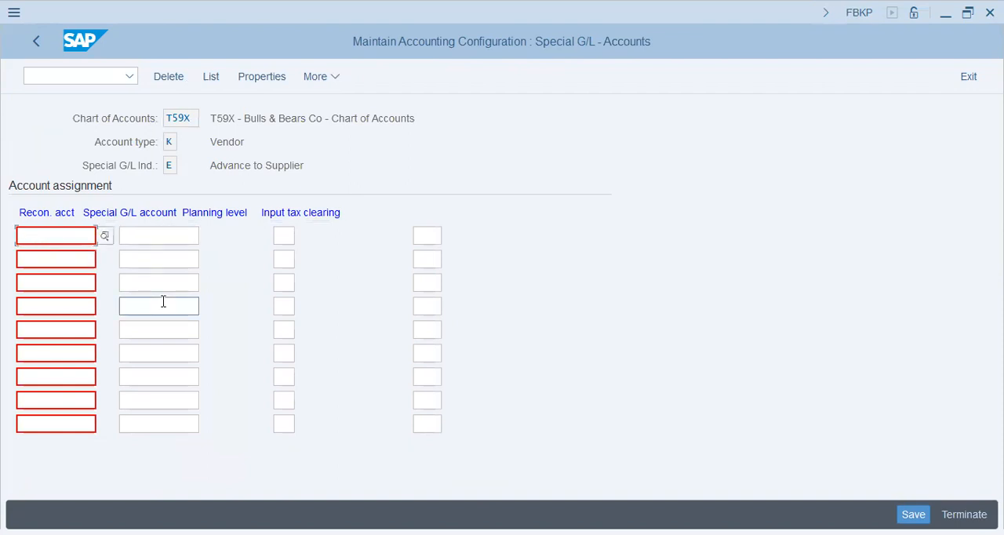
text(6000)
key(Tab)
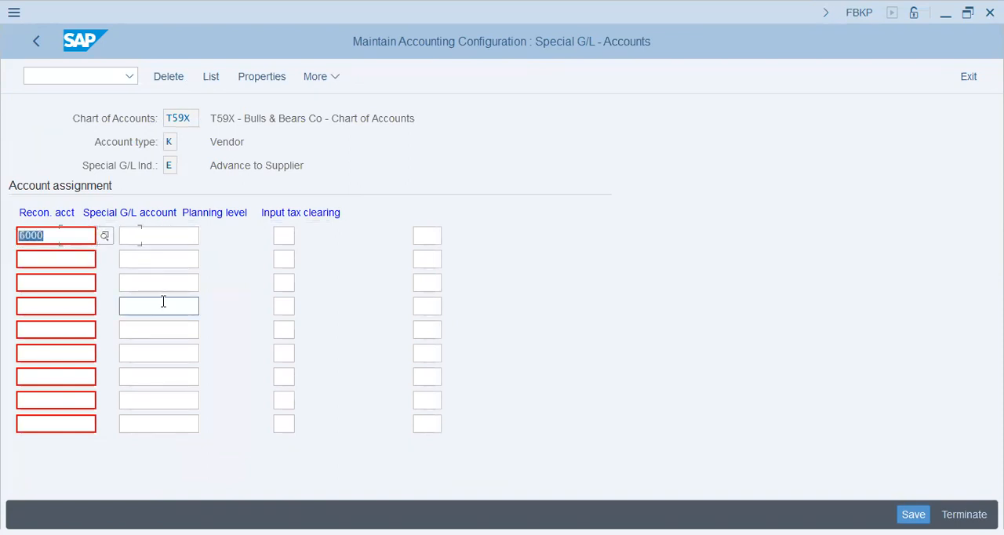
text(60000)
key(BackSpace)
key(Return)
text(60000)
key(Tab)
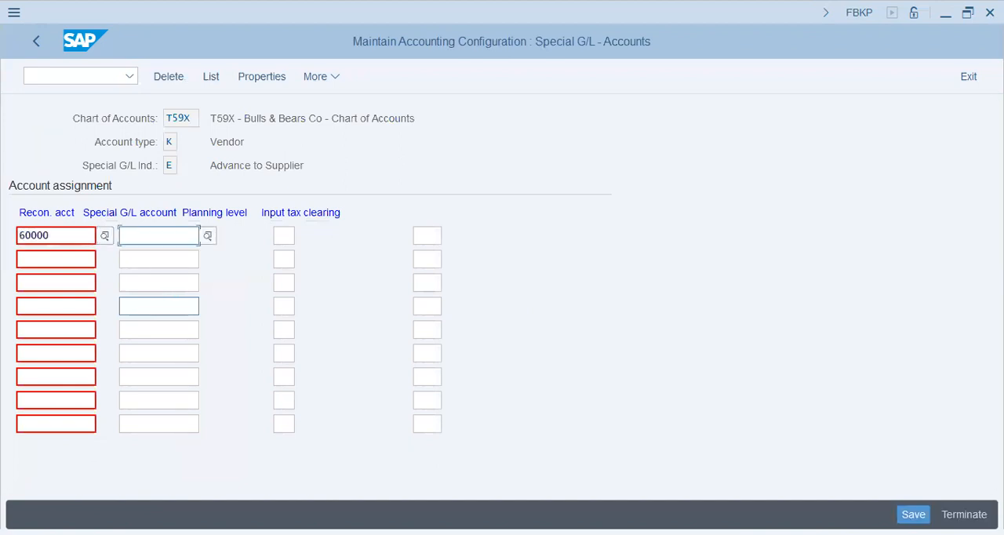
text(60200)
key(Return)
Save the Advance to Supplier account assignment, accepting the proposed customizing request
drag(227, 166, 397, 181)
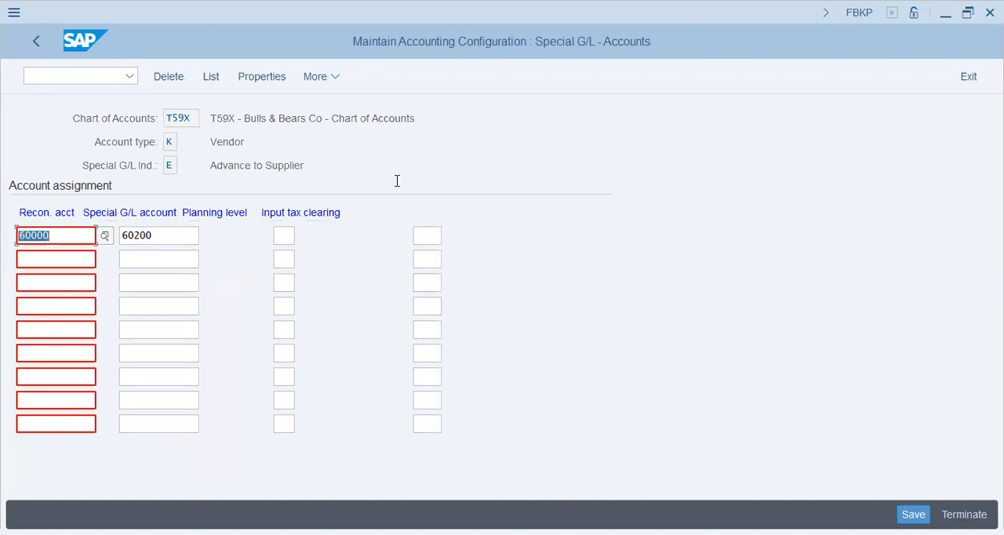
click(910, 513)
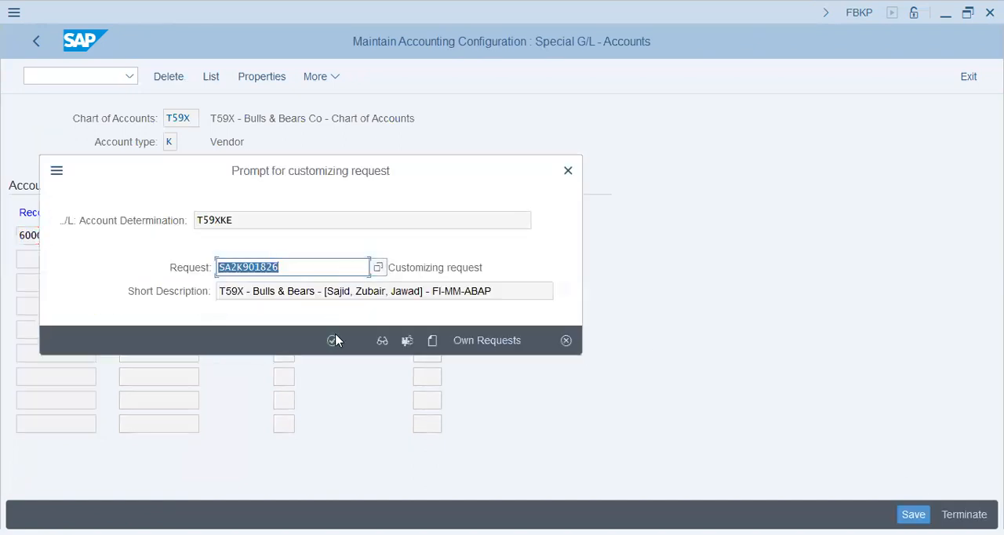
key(Return)
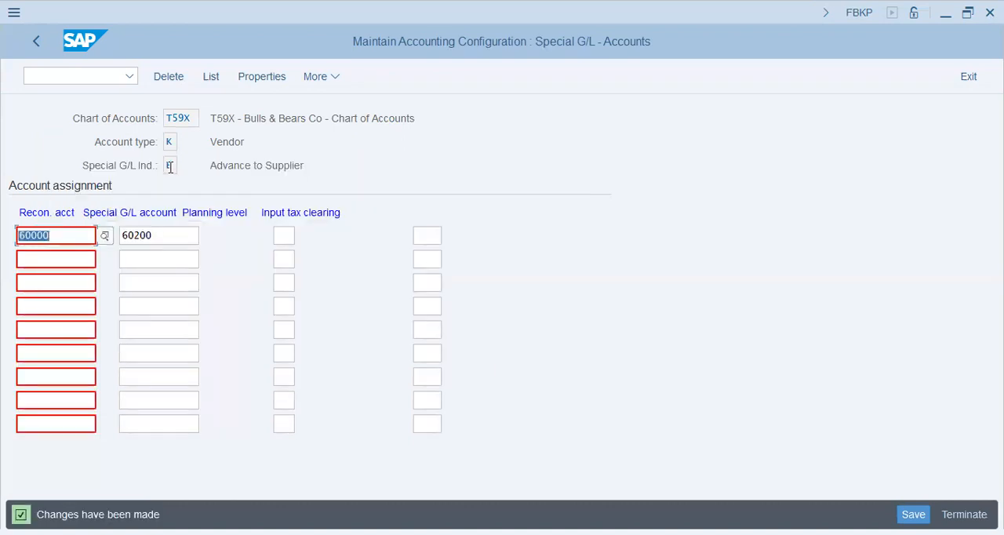
drag(237, 165, 432, 168)
click(314, 165)
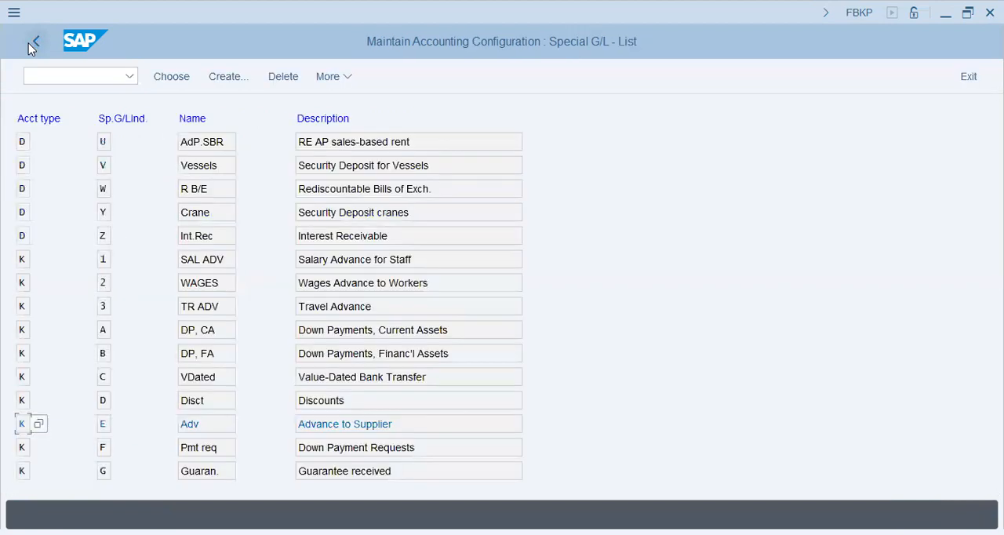
Leave the special G/L configuration and open the vendor down payment request transaction F-47 under Accounts Payable document entry
click(36, 42)
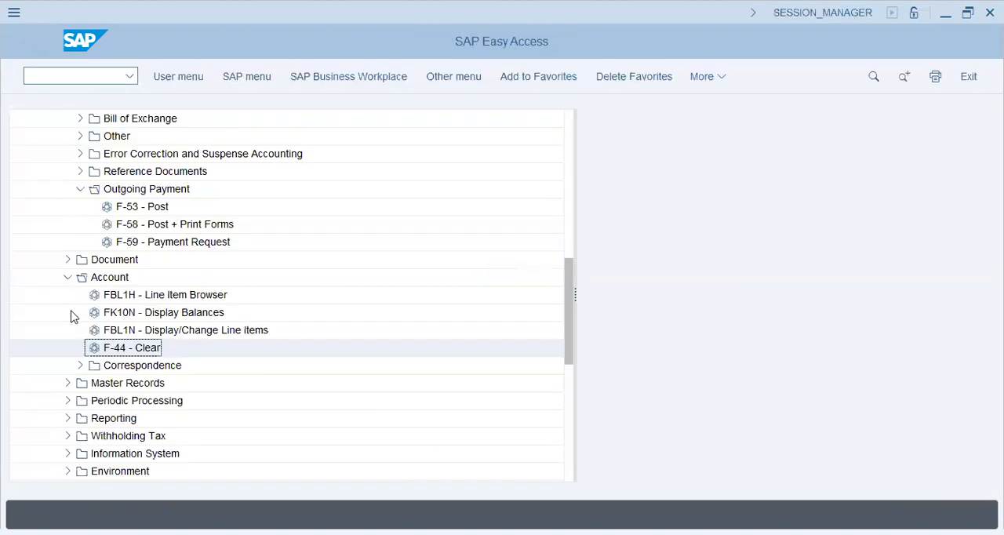
click(67, 277)
scroll(62, 255, up, 4)
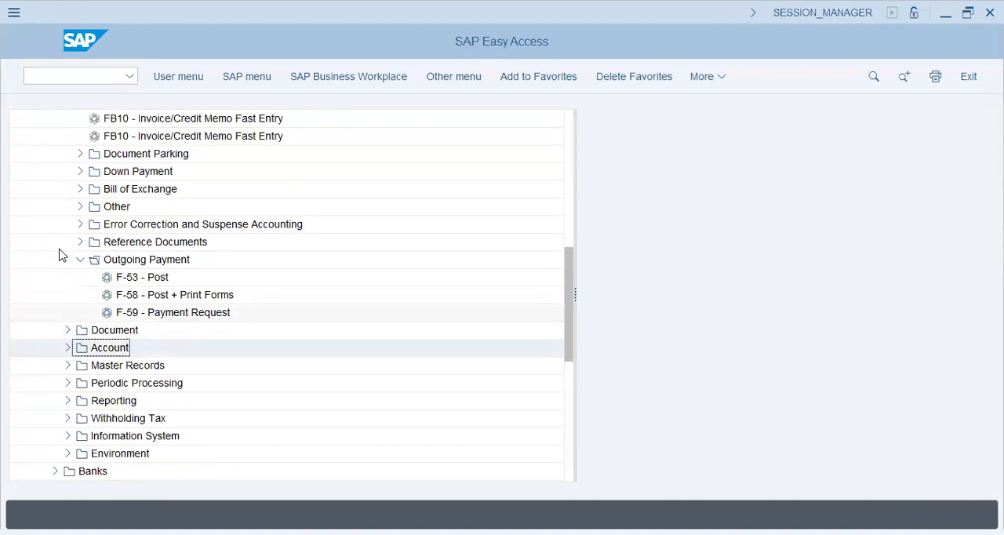
scroll(82, 286, up, 1)
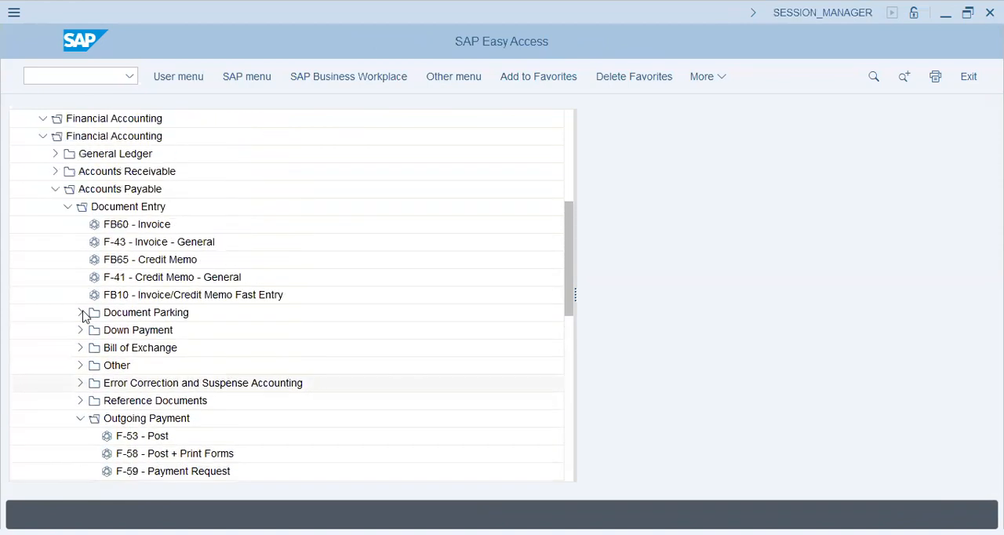
click(80, 330)
double_click(145, 350)
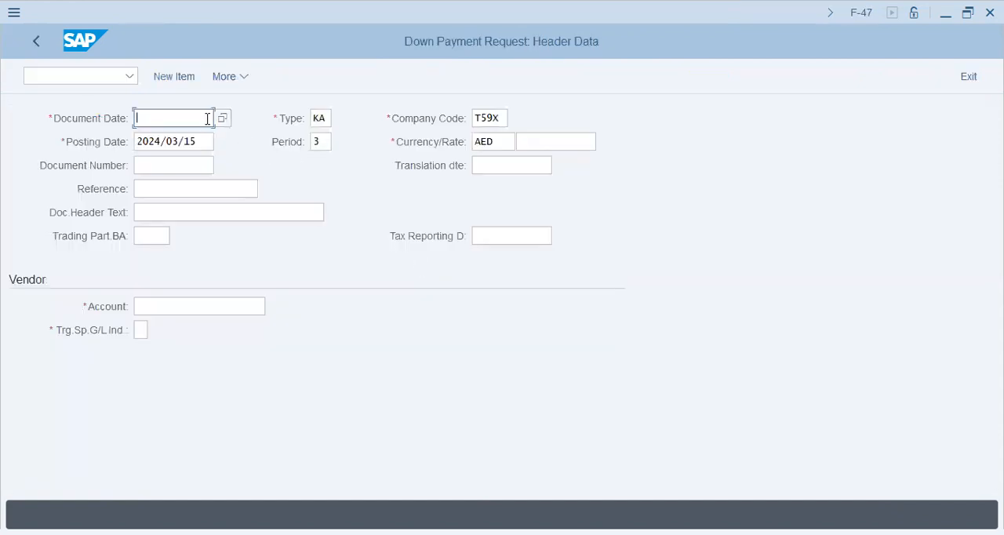
Set the down payment request's document date to 2024/03/21 and its document header text to 220
drag(204, 140, 87, 153)
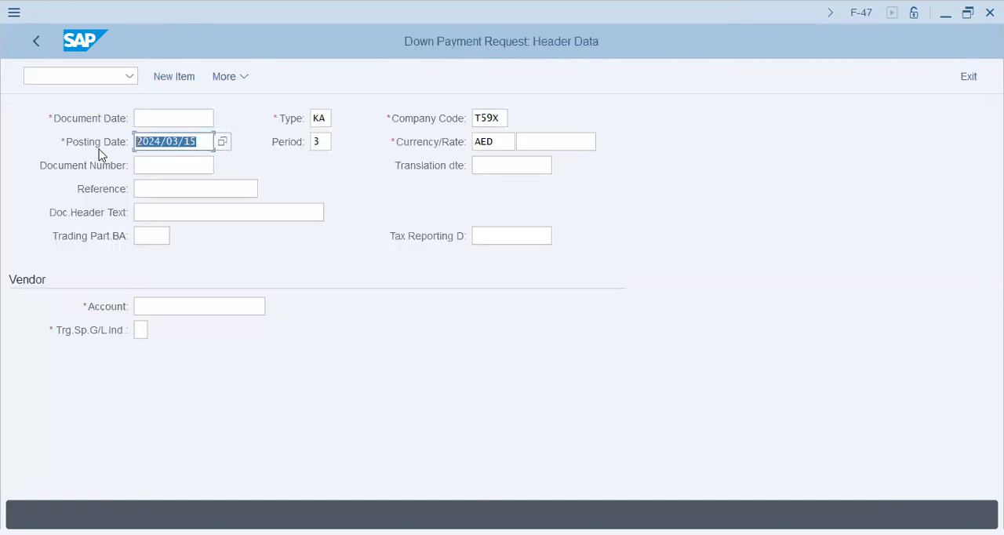
click(168, 122)
text(2024/0)
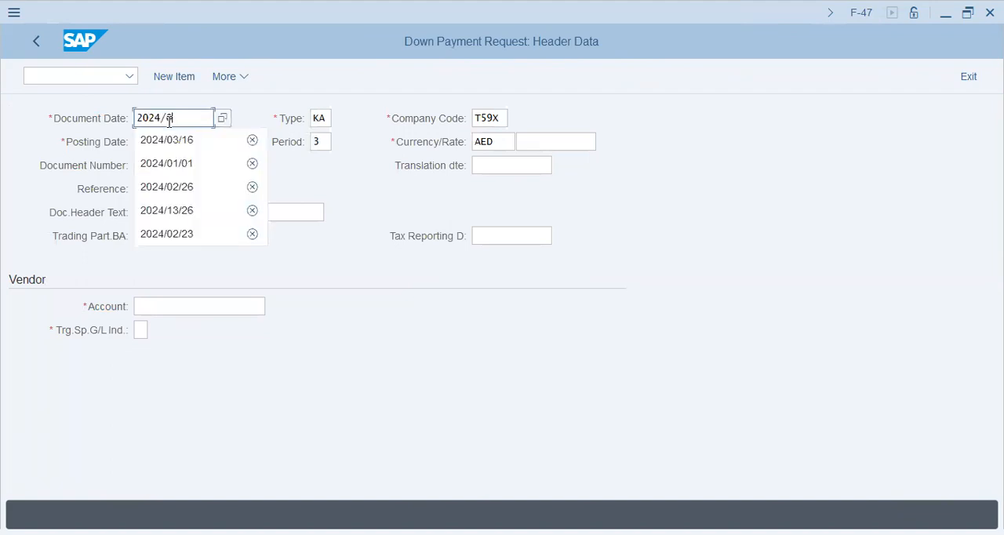
text(3/21)
key(Tab)
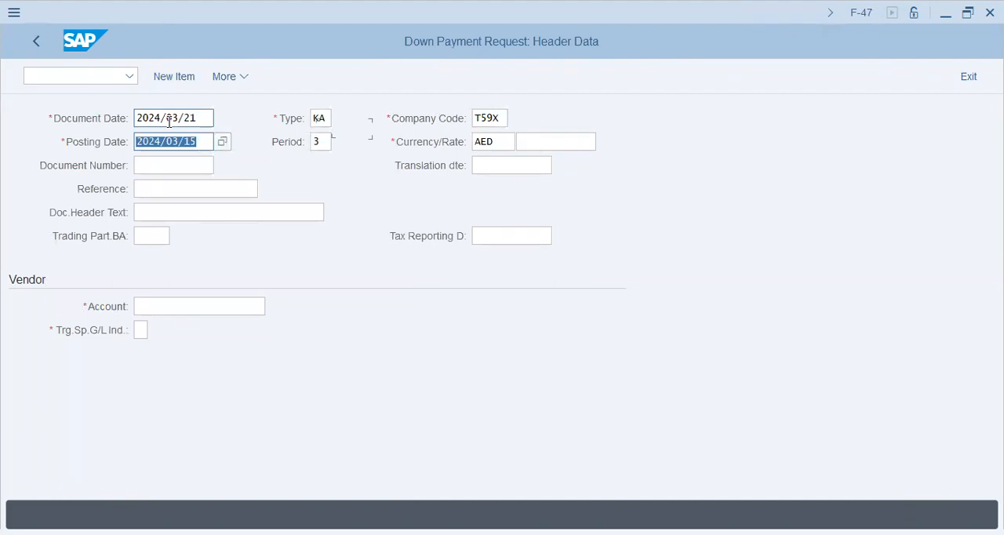
click(160, 214)
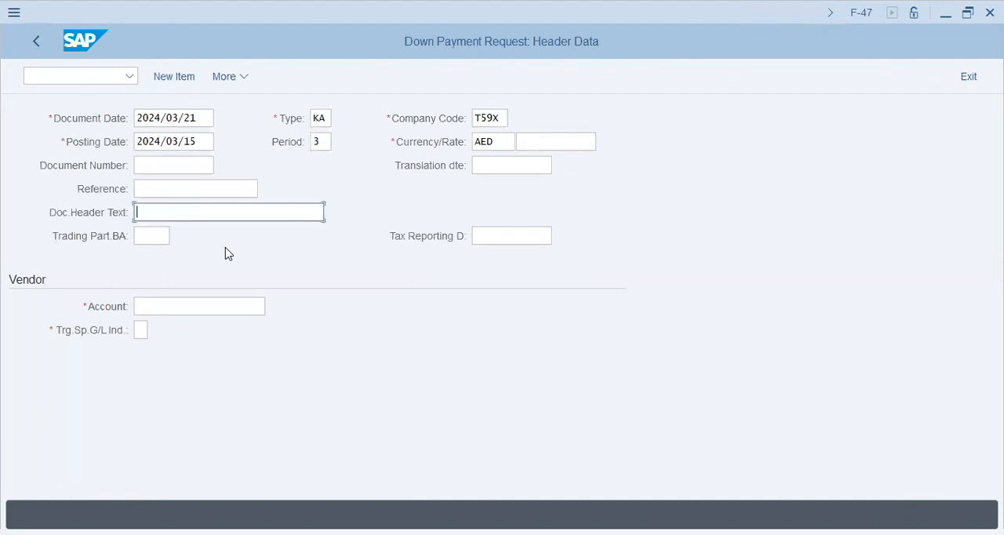
text(220)
key(Tab)
key(Tab)
key(Tab)
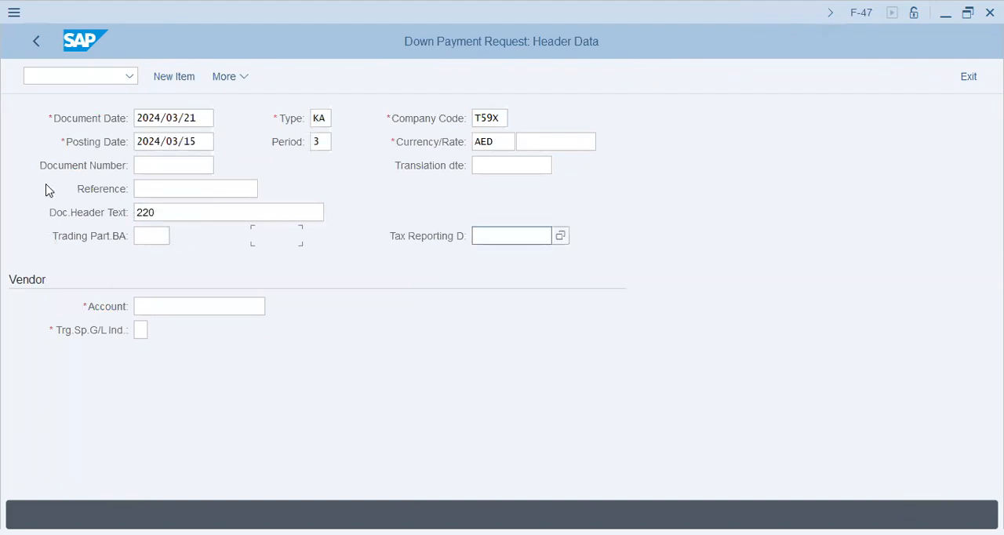
Enter the vendor account number for Shellor Trading & Supplies (Dubai) with target special G/L indicator E, and proceed to the vendor item
text(311030)
key(Tab)
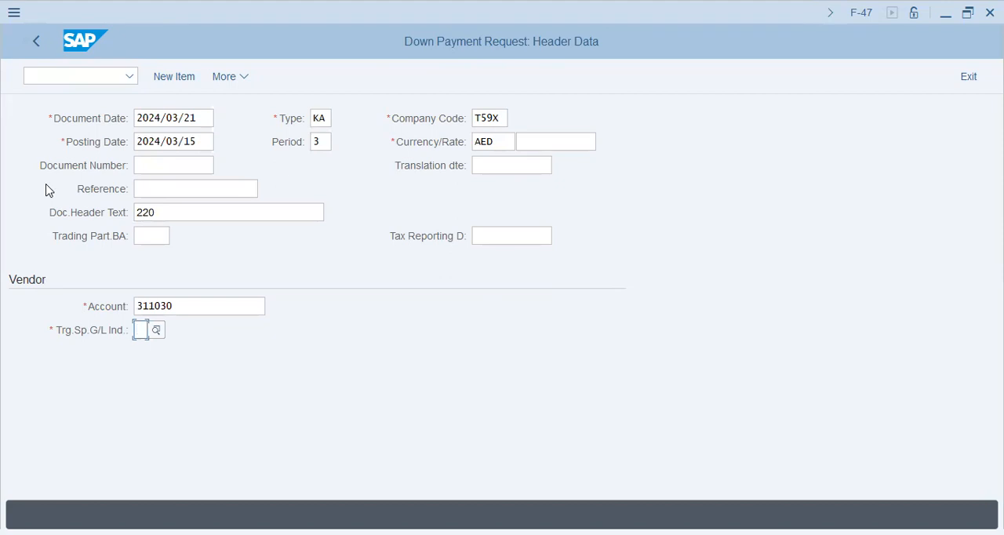
text(e)
click(174, 77)
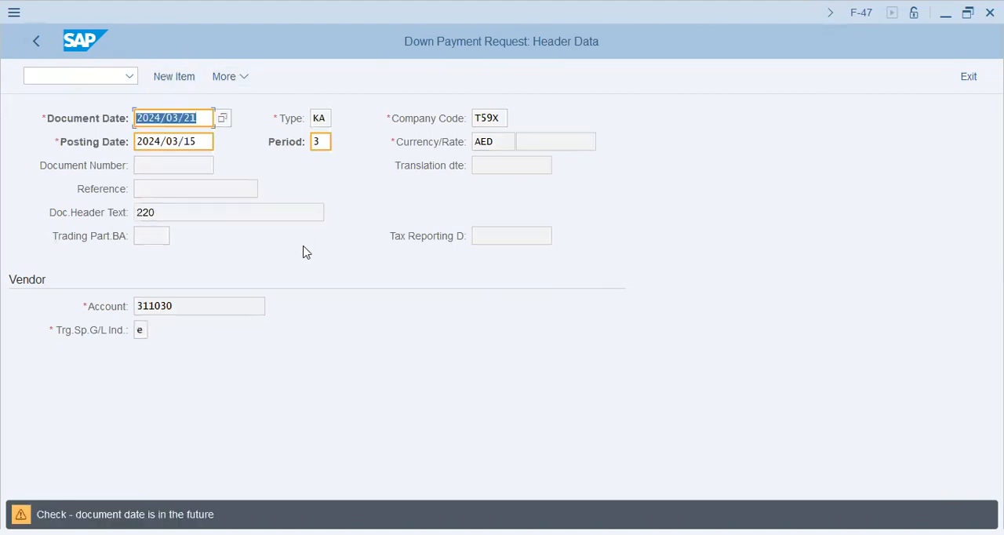
key(Return)
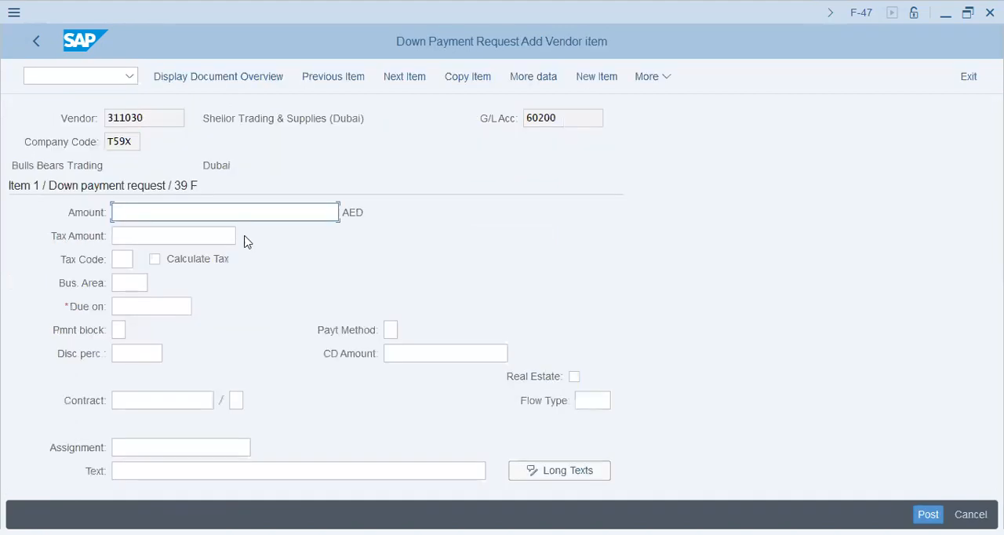
Set the vendor item's amount to 220 AED and its due date to 2024/03/25
text(220)
key(Tab)
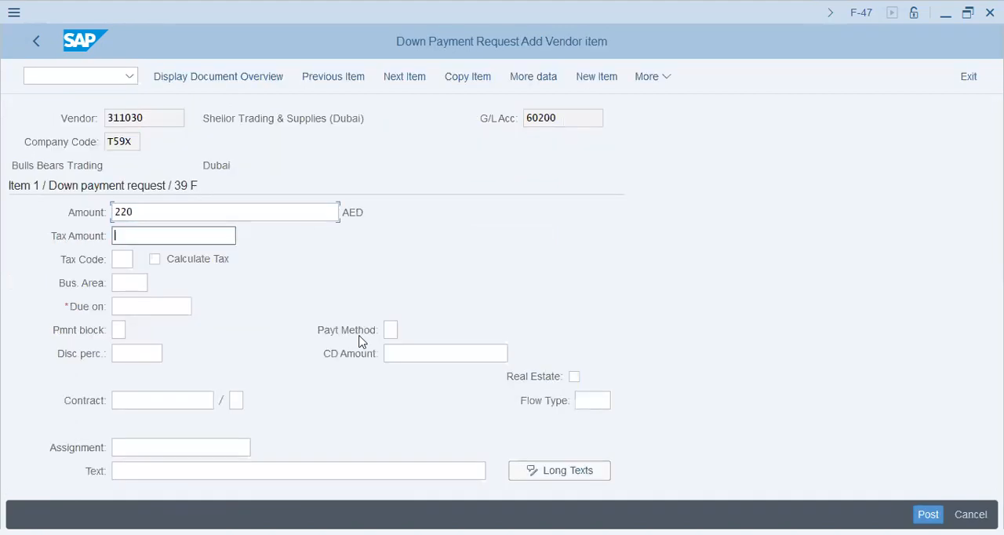
key(Tab)
key(Tab)
key(Tab)
key(Tab)
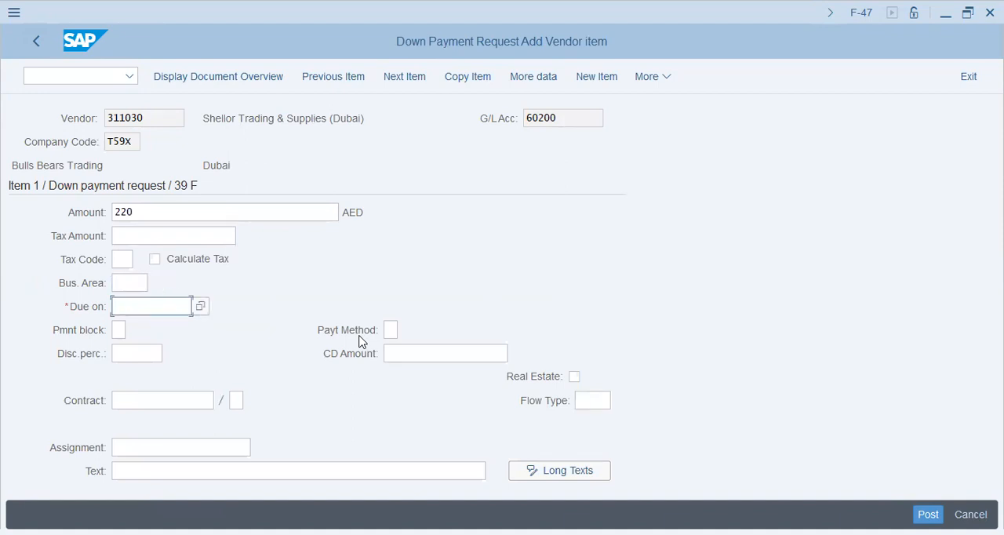
text(3205)
key(Tab)
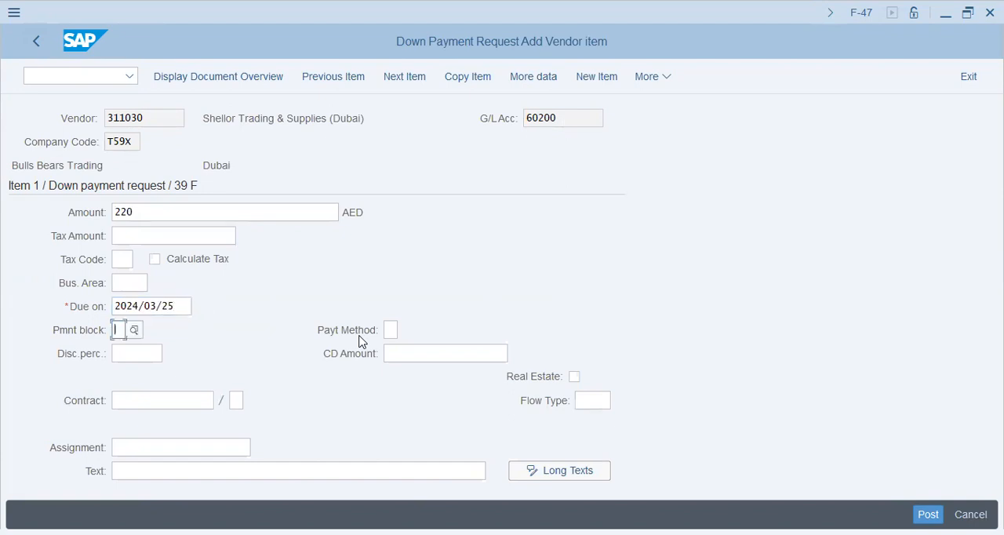
Enter 220/Adv/2024/03/25 as the vendor item's text
click(273, 469)
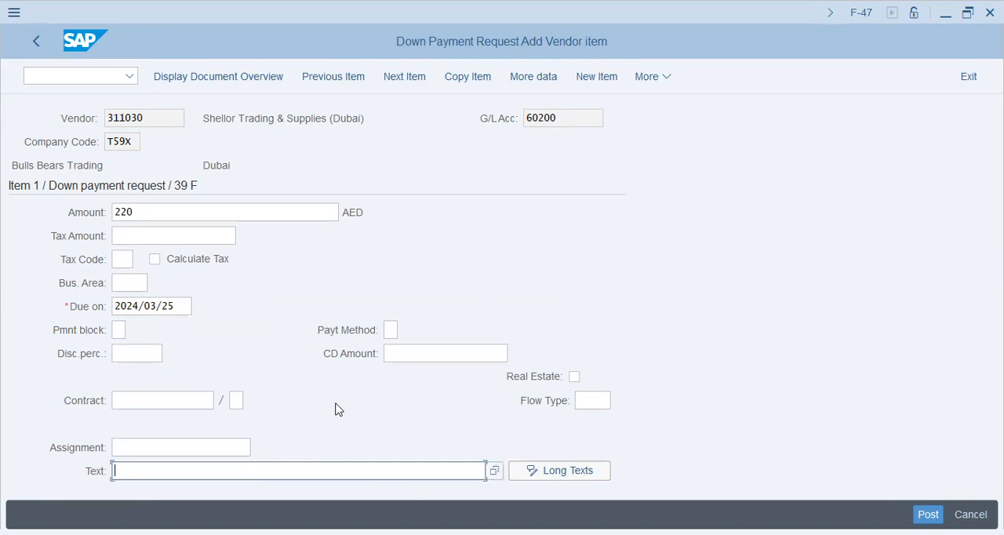
text(220/Adv/2024/03/24)
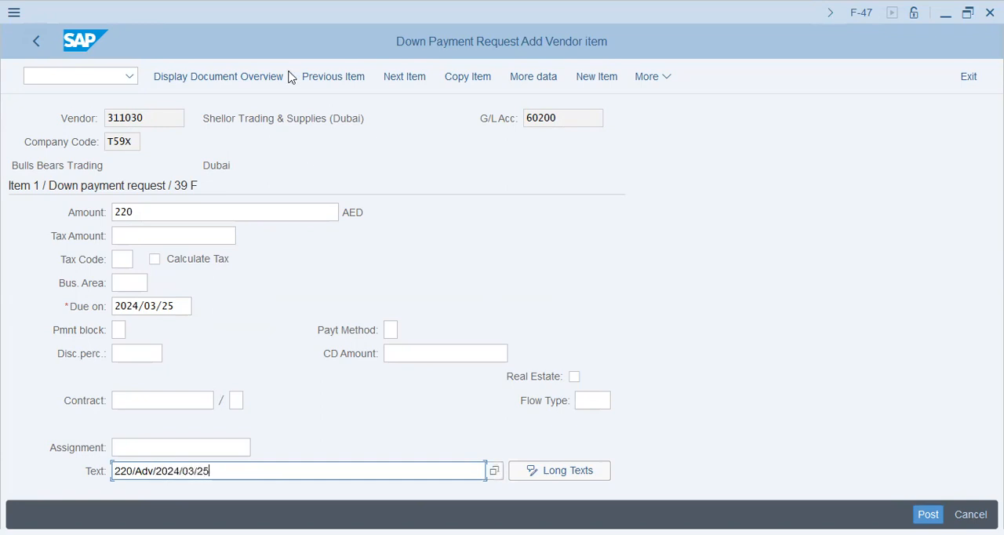
Assign tax code V0 (Non-Taxable Transaction) to the vendor item and check its line in the document overview
click(280, 76)
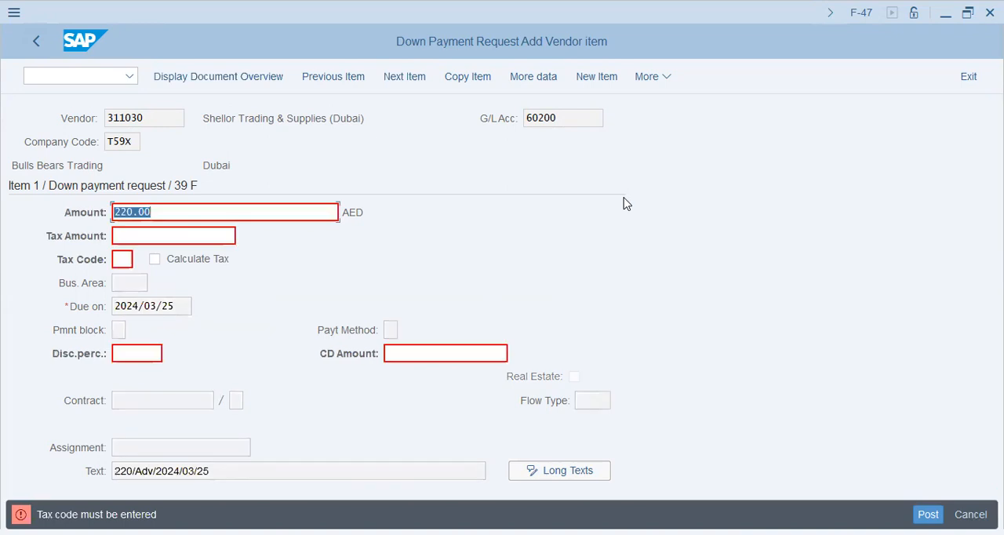
click(124, 259)
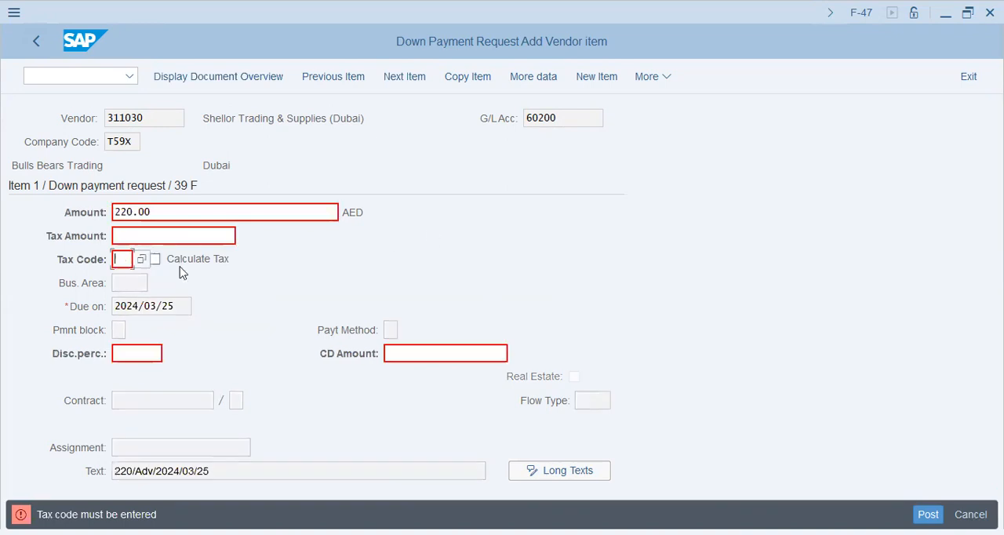
click(144, 260)
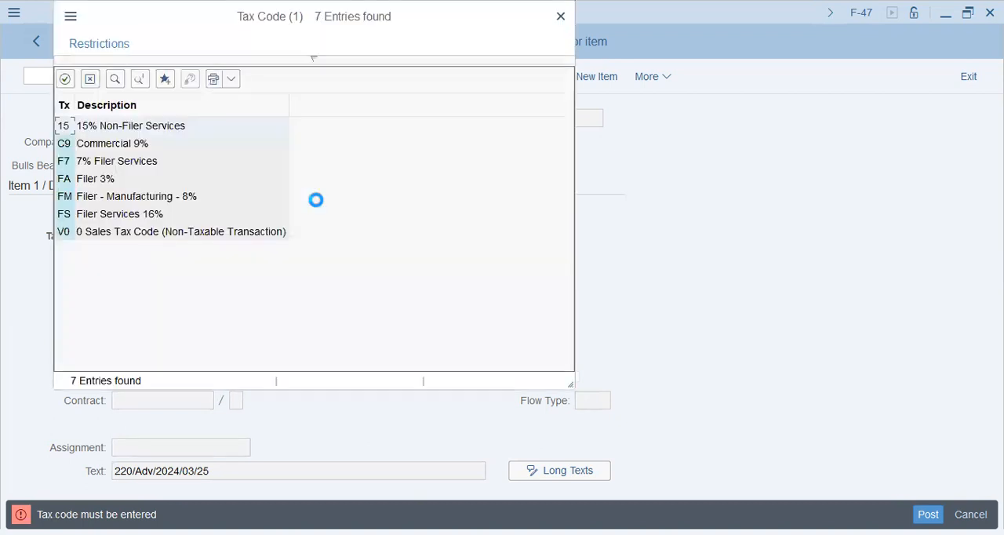
double_click(102, 232)
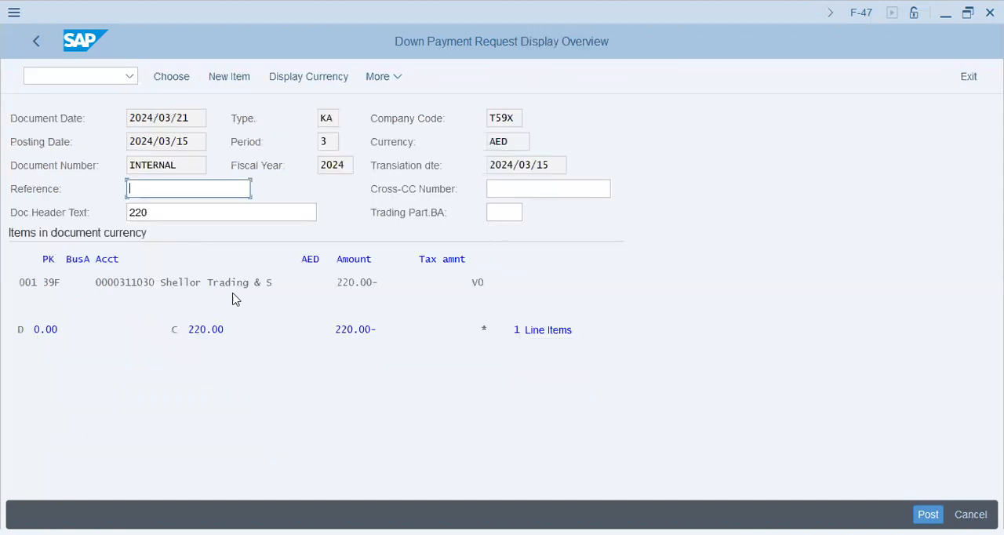
drag(224, 283, 557, 280)
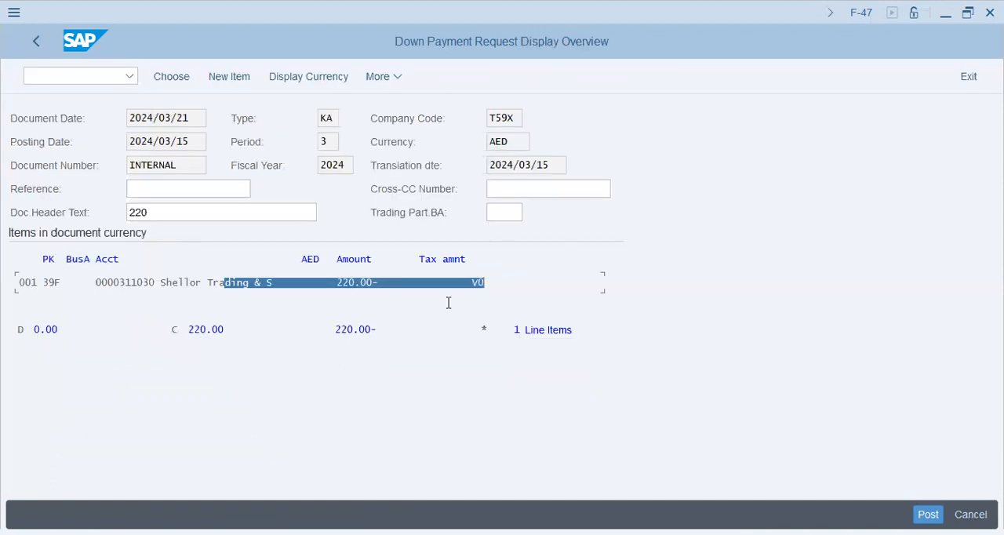
Review the vendor line in the document overview and post the down payment request
click(486, 281)
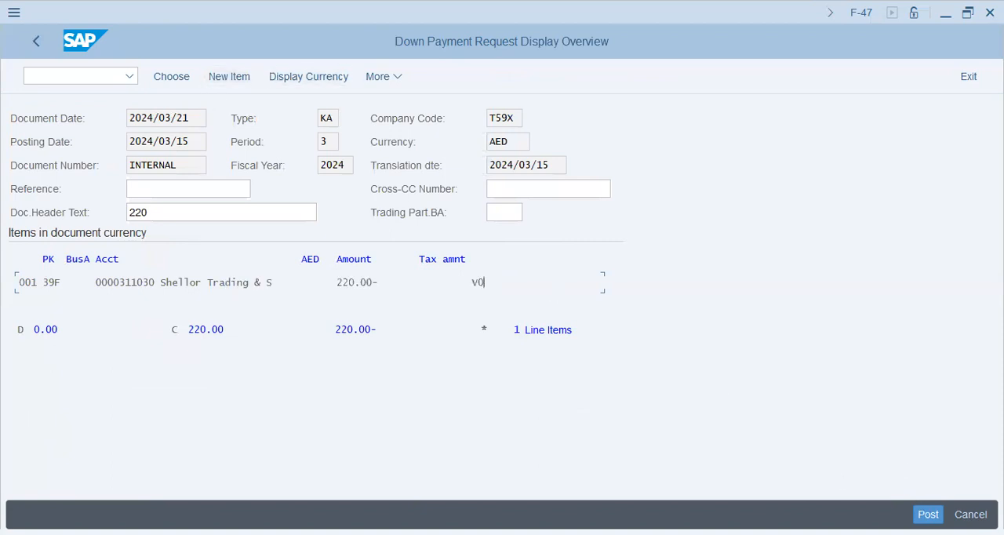
drag(23, 279, 561, 268)
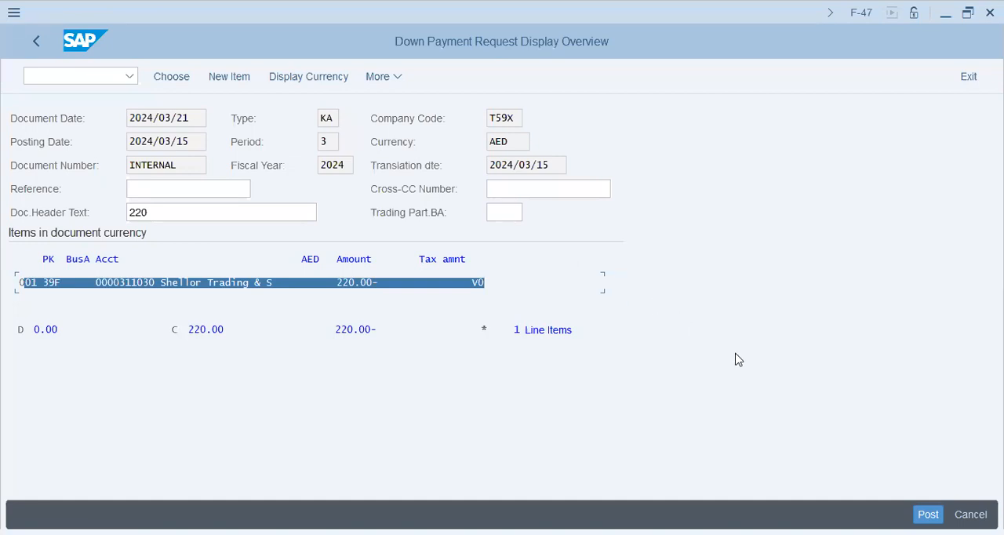
click(279, 281)
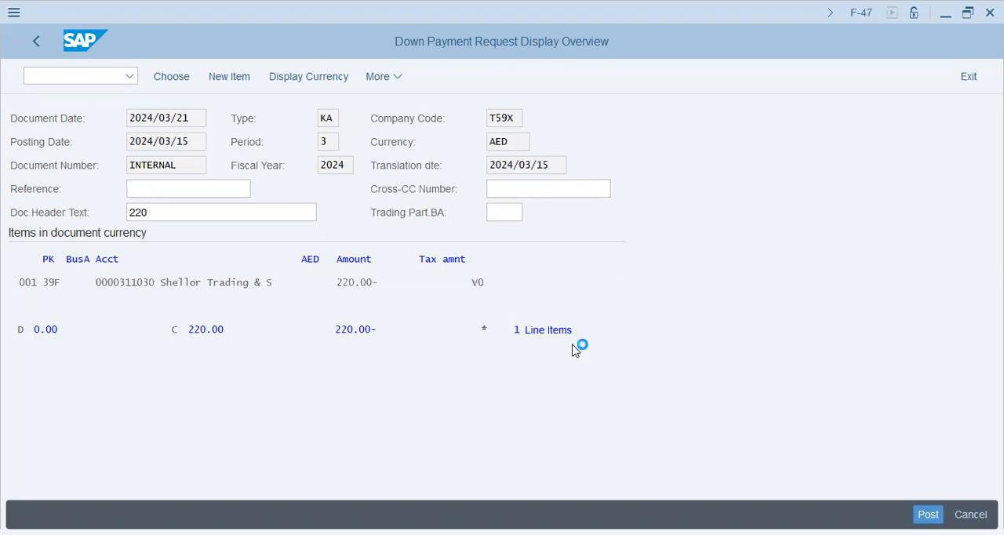
double_click(116, 514)
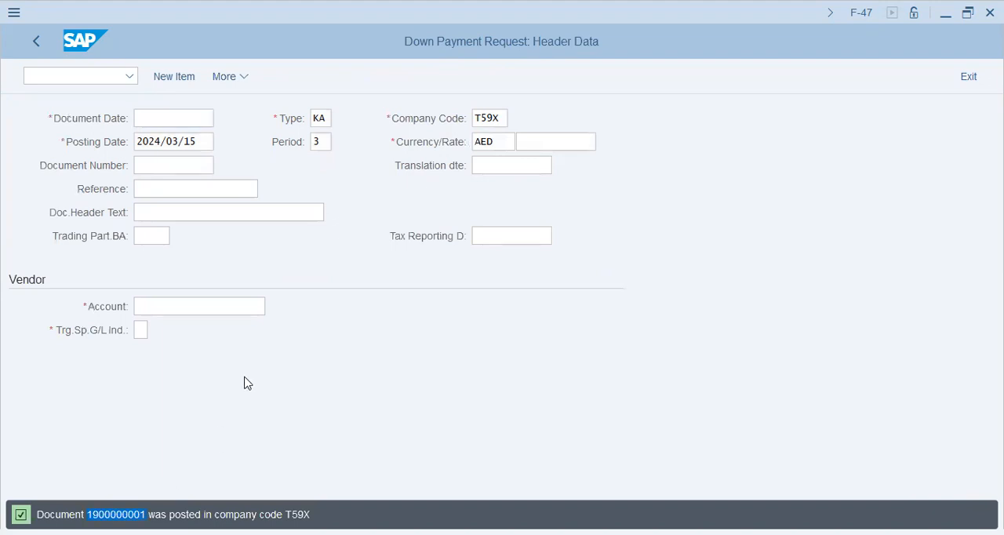
Leave the down payment request entry and open the vendor down payment posting transaction F-48
click(41, 40)
click(331, 414)
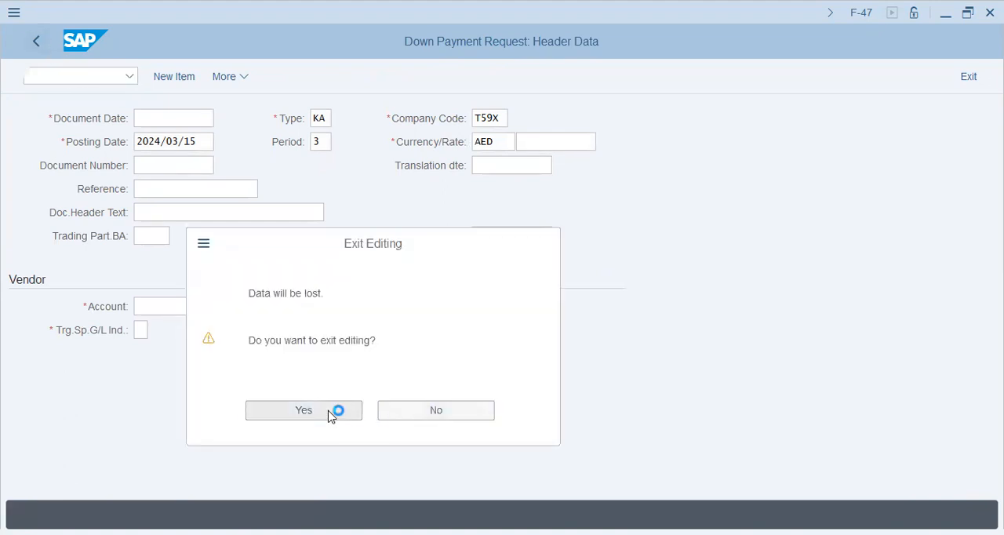
double_click(157, 365)
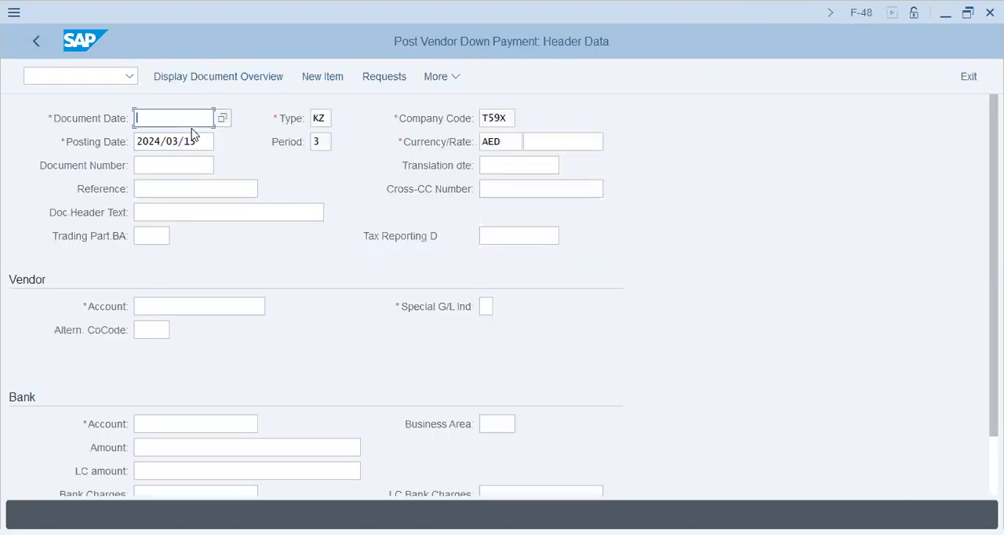
Set the document date and the posting date of the vendor down payment to 2024/03/21
text(2)
key(Down)
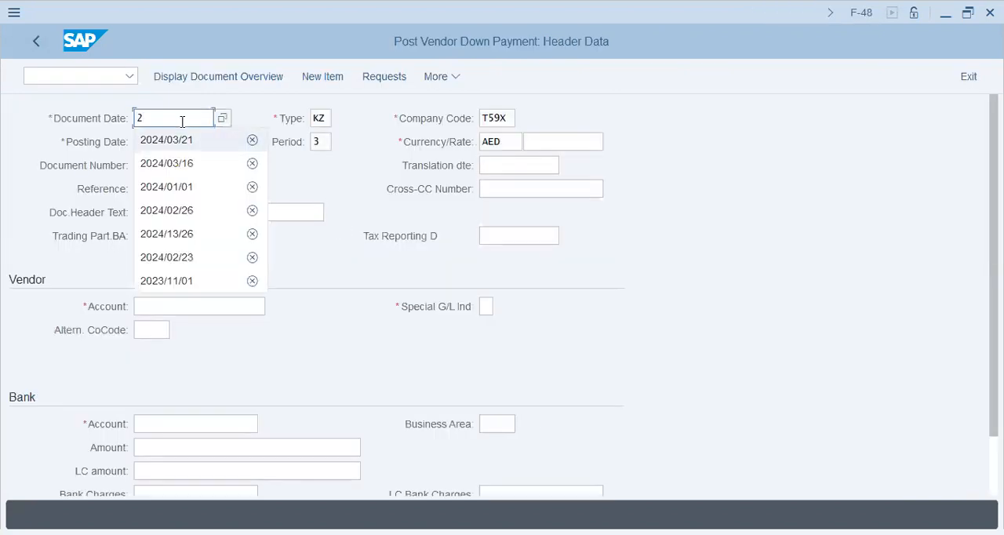
key(Tab)
key(Tab)
key(Tab)
click(182, 122)
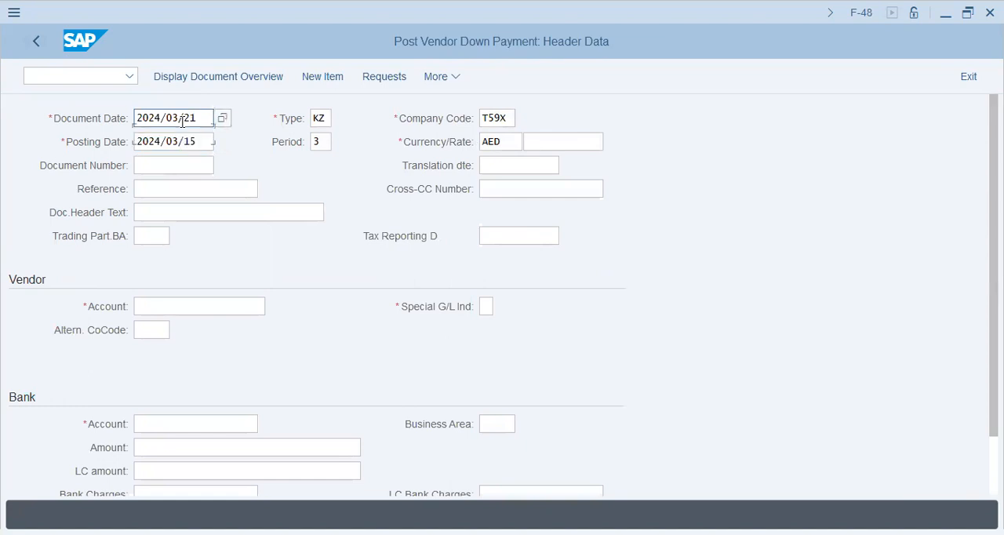
key(Down)
key(shift+Left)
key(shift+Left)
text(21)
key(Tab)
key(Tab)
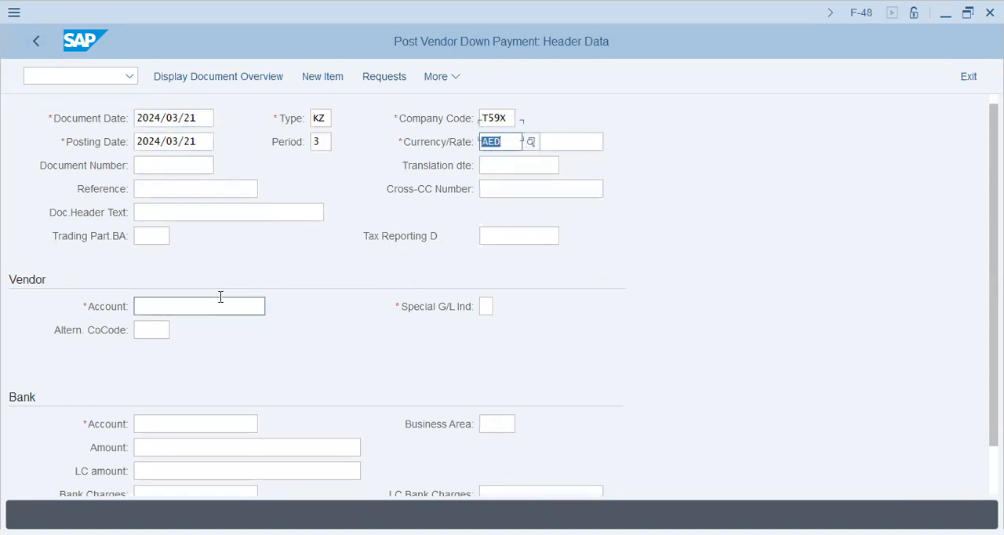
Enter the vendor account number with special G/L indicator E and the petty cash account number as the bank account
scroll(220, 296, down, 2)
click(206, 251)
text(311030)
key(Tab)
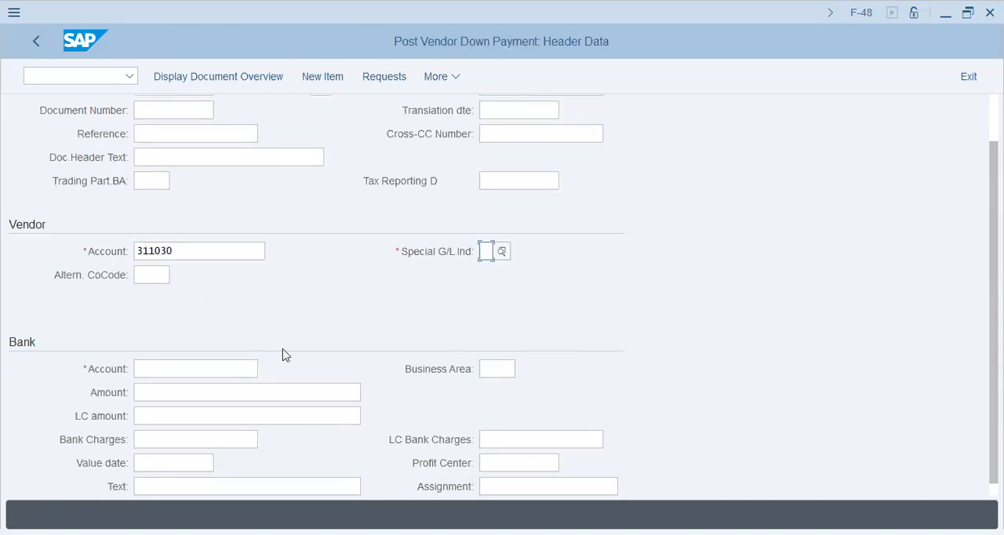
text(e)
key(Tab)
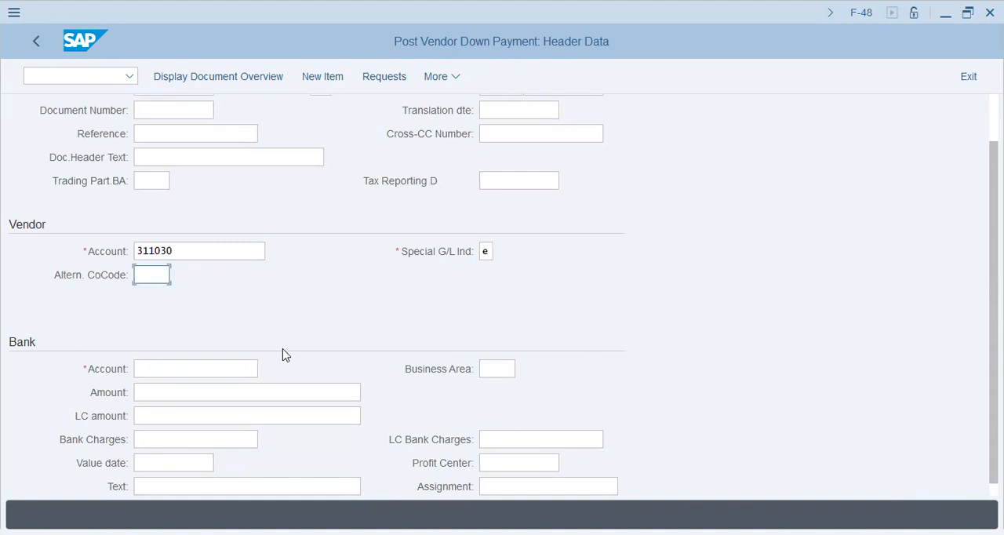
click(236, 368)
text(10101)
key(Tab)
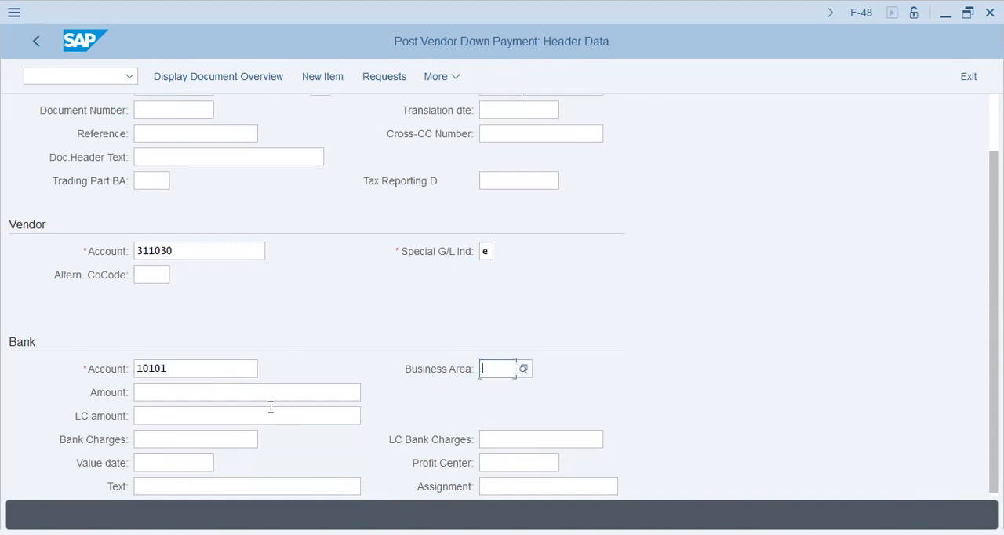
Enter 220/Adv/2024/03/25 as the bank item's text and 220 as the document header text
scroll(259, 412, down, 1)
click(190, 471)
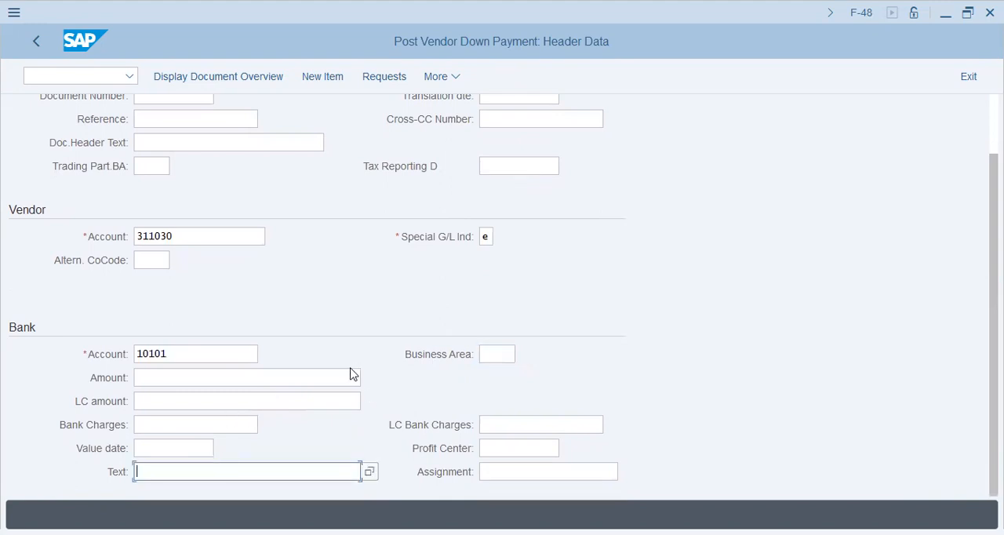
text(220/)
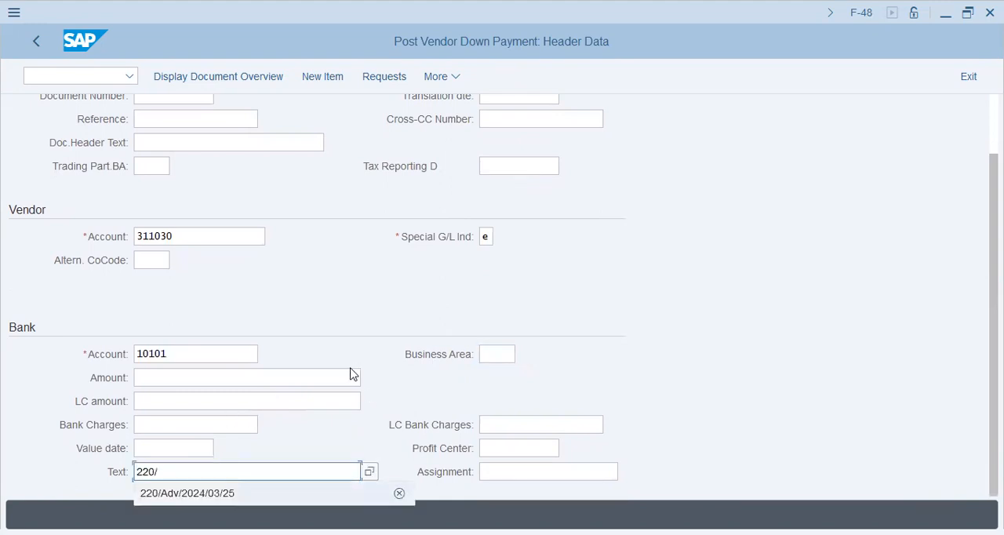
key(Down)
key(Return)
scroll(717, 309, up, 2)
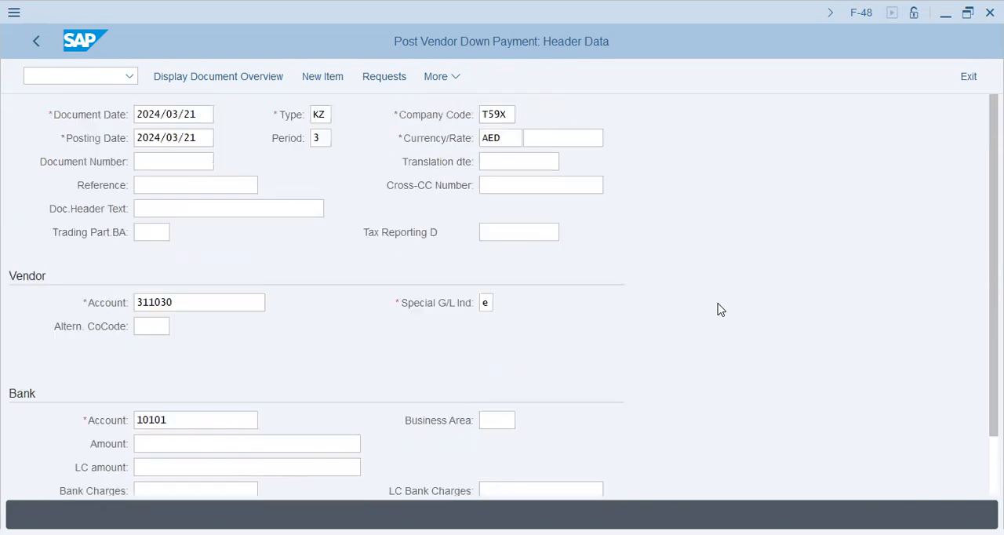
click(276, 214)
text(2)
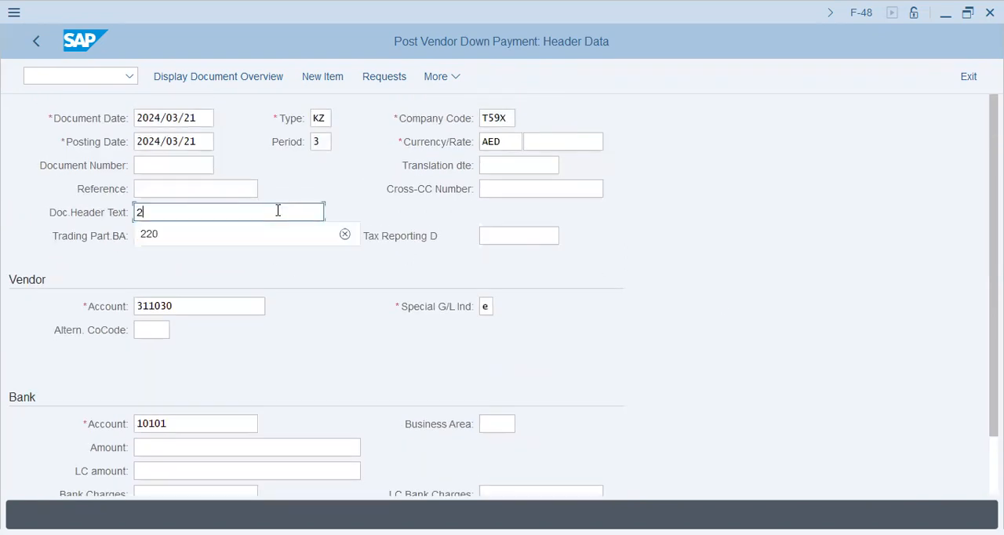
click(239, 233)
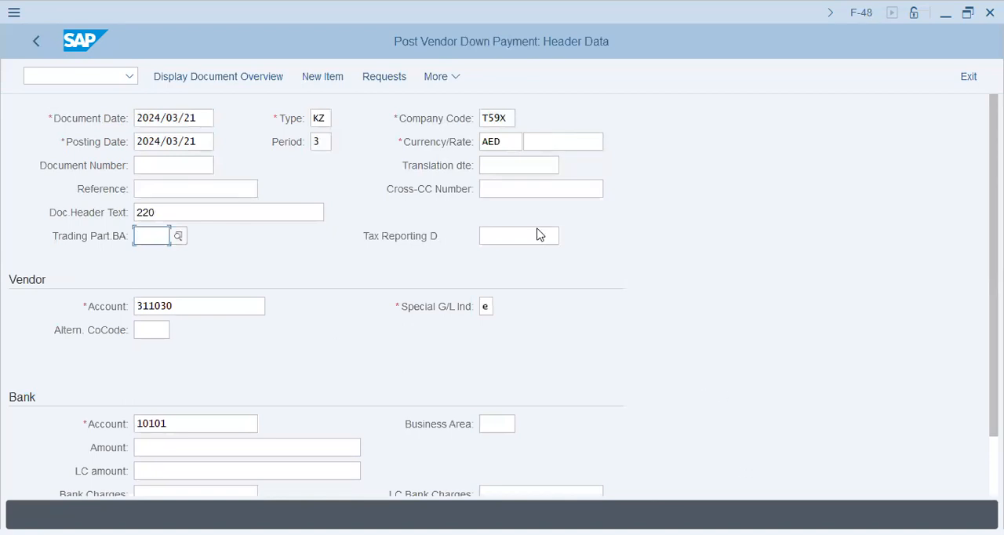
Display the vendor's down payment requests without a bank amount, and exit the entry discarding its data
click(376, 81)
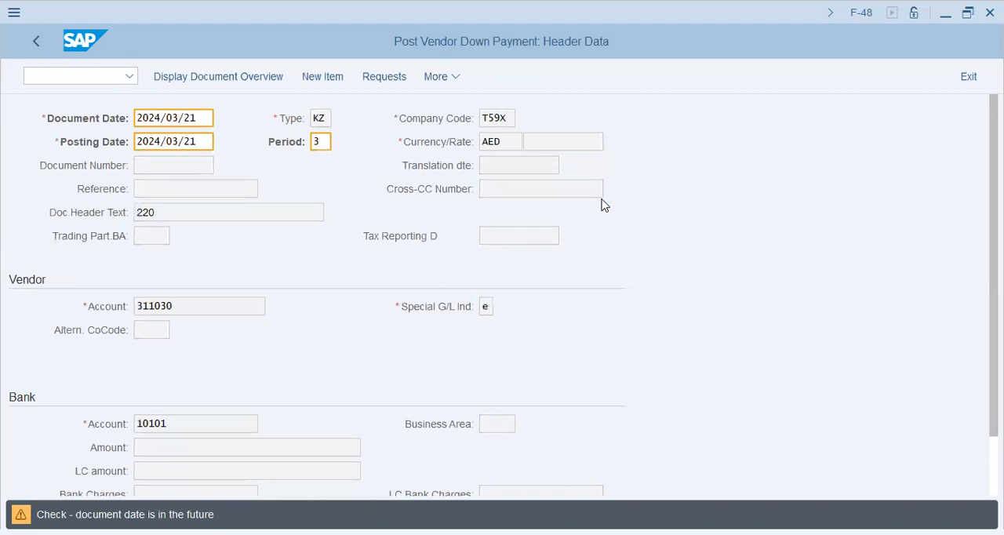
key(Return)
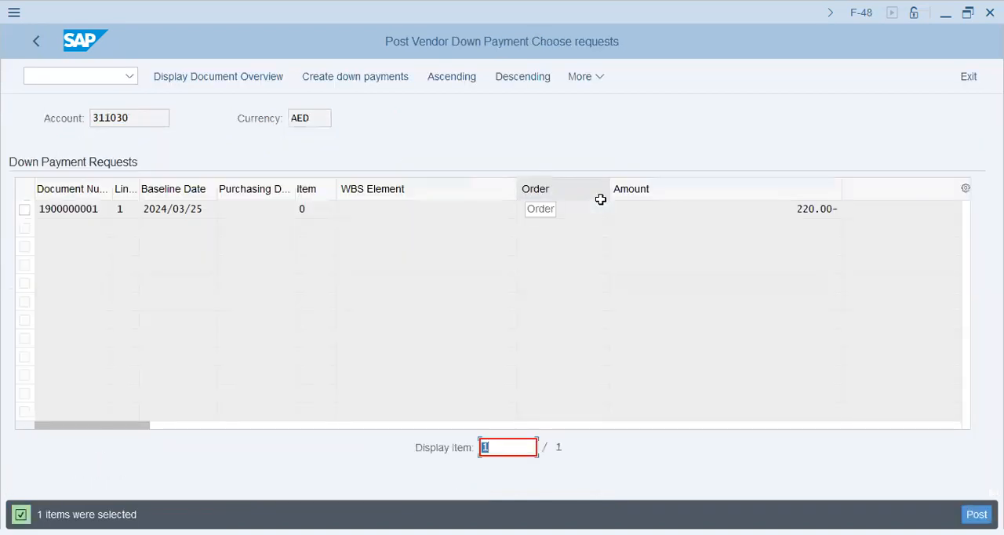
click(43, 49)
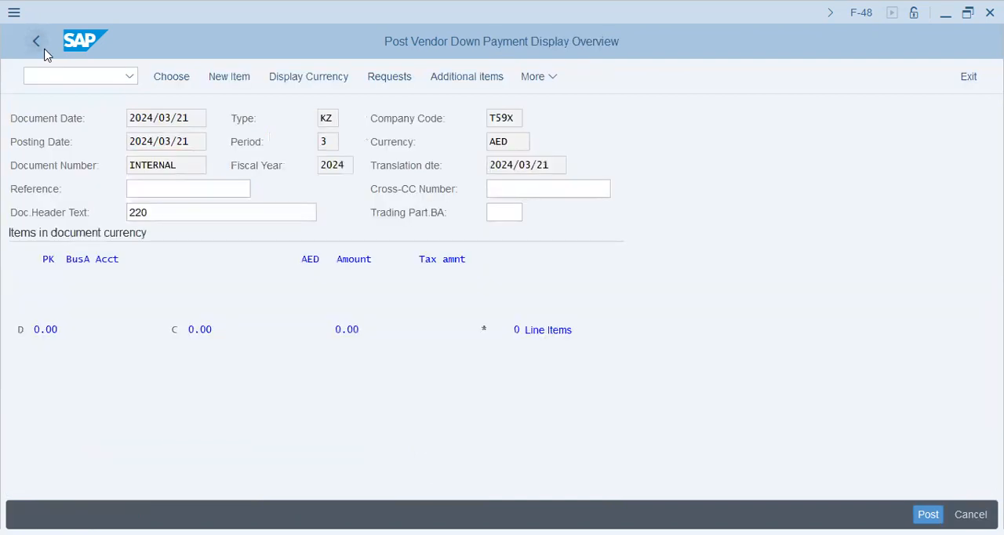
click(44, 54)
click(307, 408)
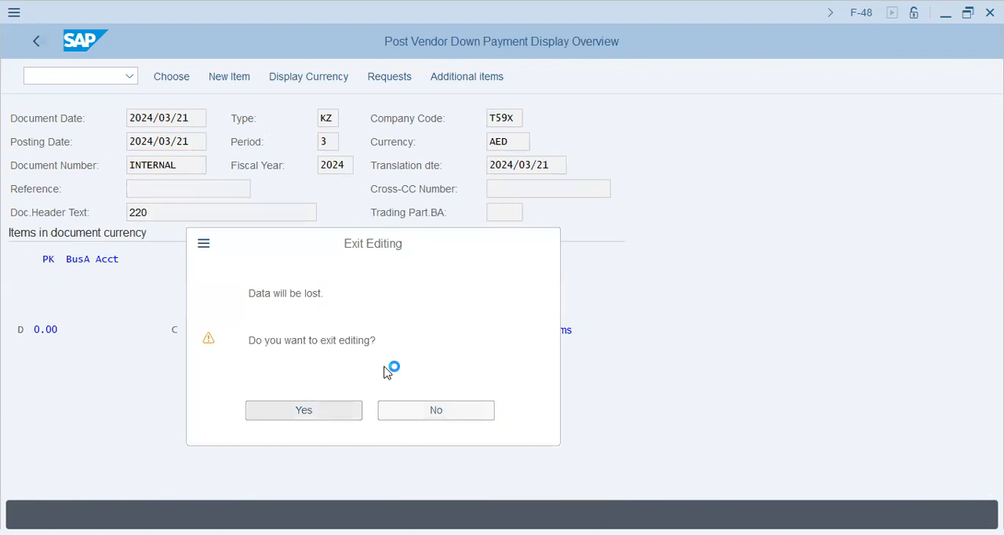
Set both the document date and the posting date of the new down payment entry to 2024/03/21
click(171, 122)
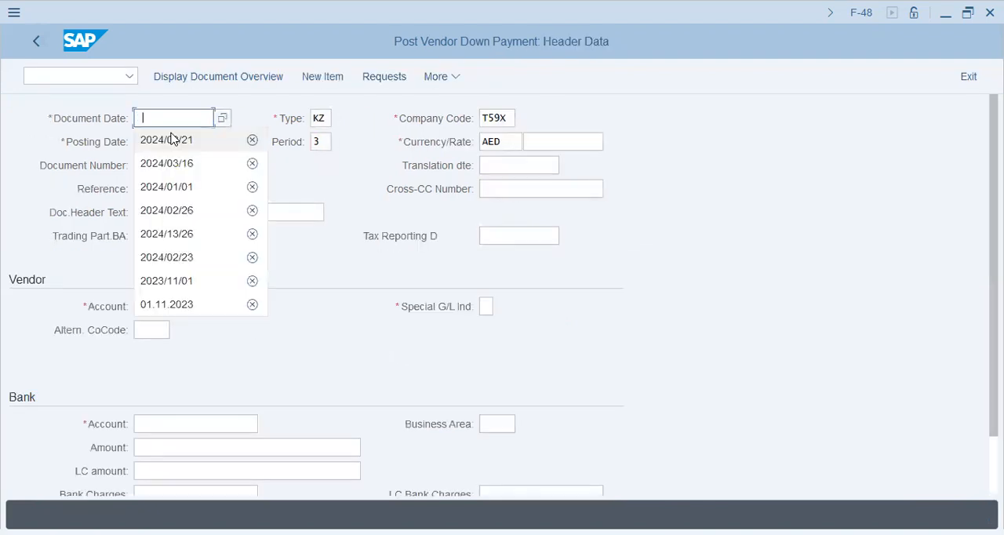
click(174, 145)
key(Tab)
key(Tab)
key(Tab)
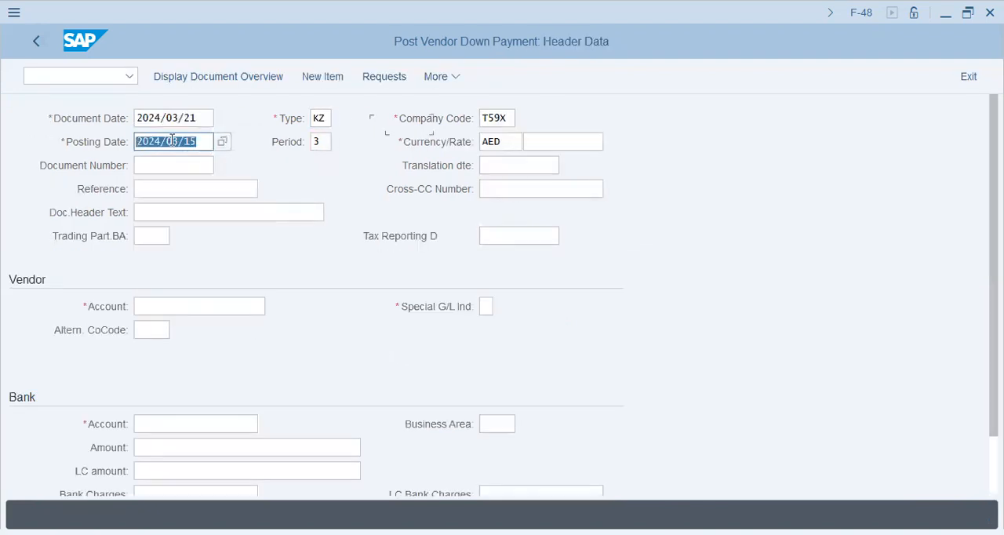
text(2024/)
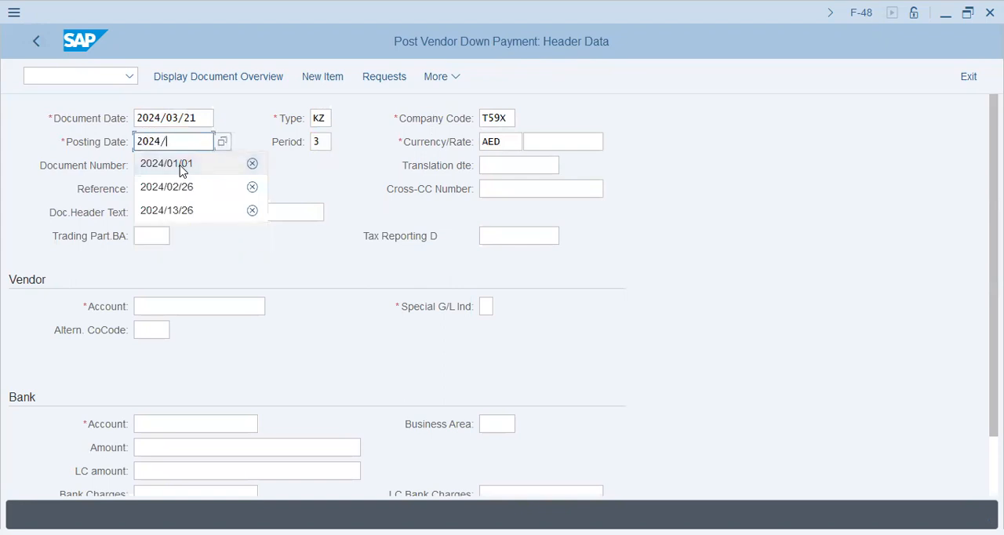
text(03/21)
Enter 220 as the document header text of the down payment
key(Tab)
key(Tab)
key(Tab)
key(Tab)
key(Tab)
key(Tab)
key(Tab)
key(Tab)
key(Tab)
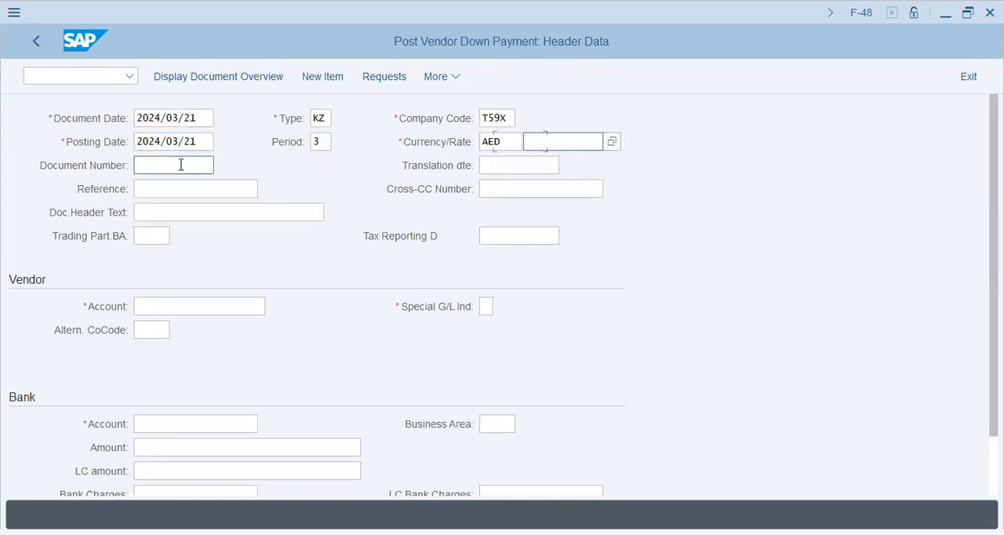
key(shift+Tab)
key(shift+Tab)
key(Tab)
key(Return)
key(Tab)
key(Tab)
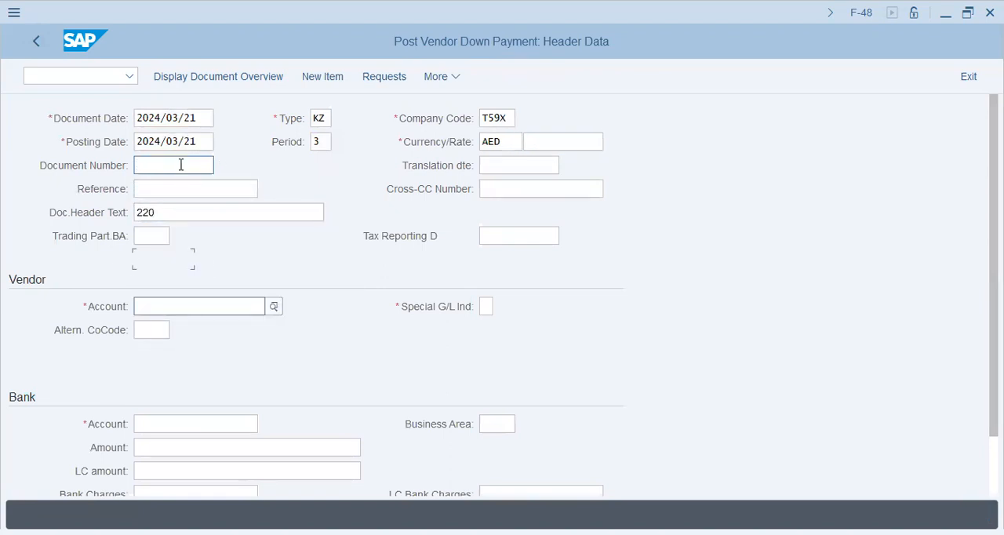
Enter the vendor's account number again with special G/L indicator E
key(Down)
key(Tab)
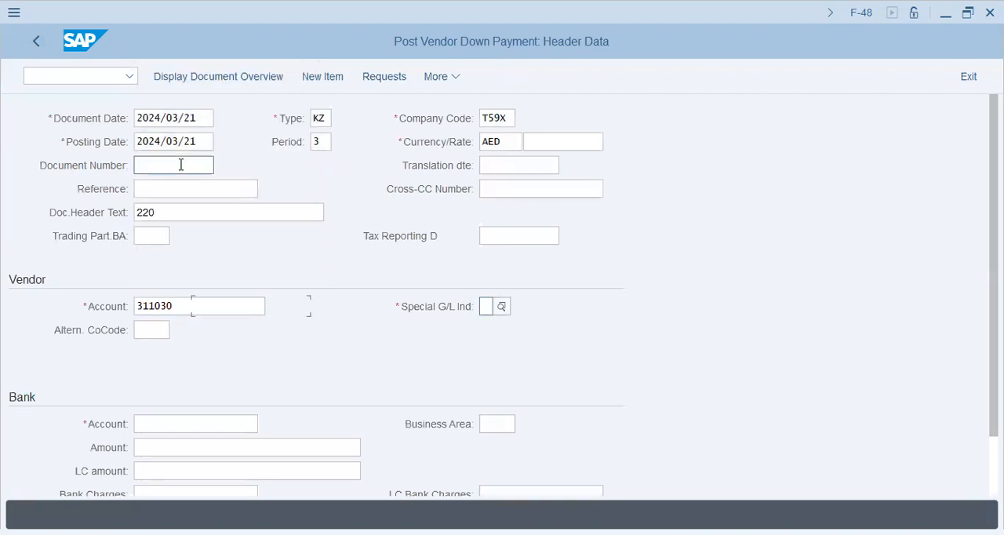
text(e)
key(Tab)
Enter the petty cash account number as the bank account with an amount of 1 AED
key(Down)
key(Tab)
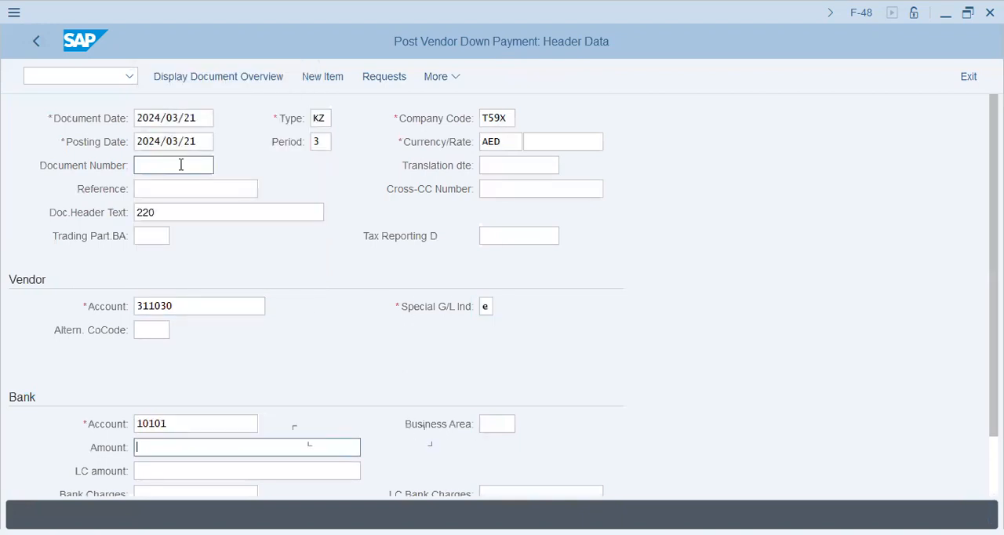
text(1)
key(Tab)
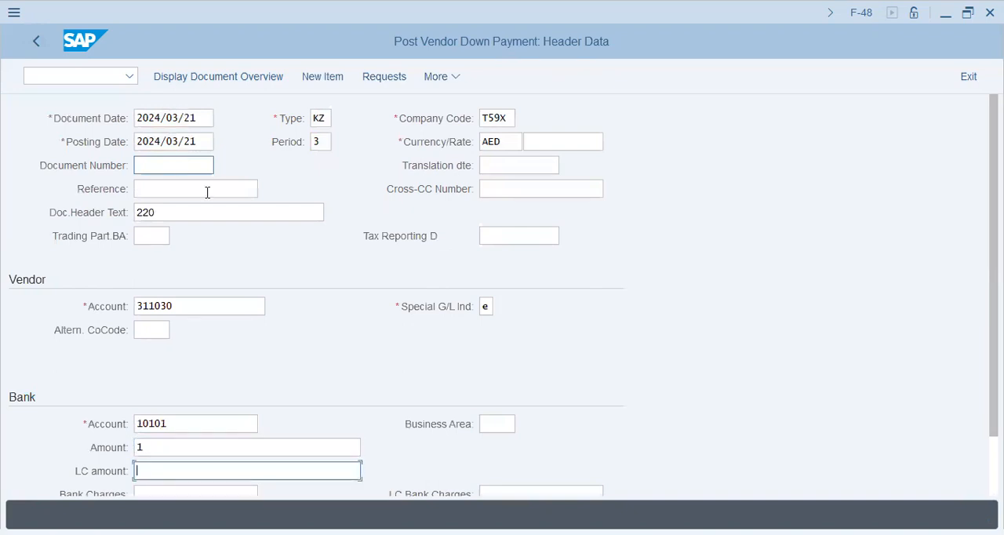
Enter 220/Adv/2024/03/25 as the text of the bank item
scroll(231, 289, down, 2)
click(179, 471)
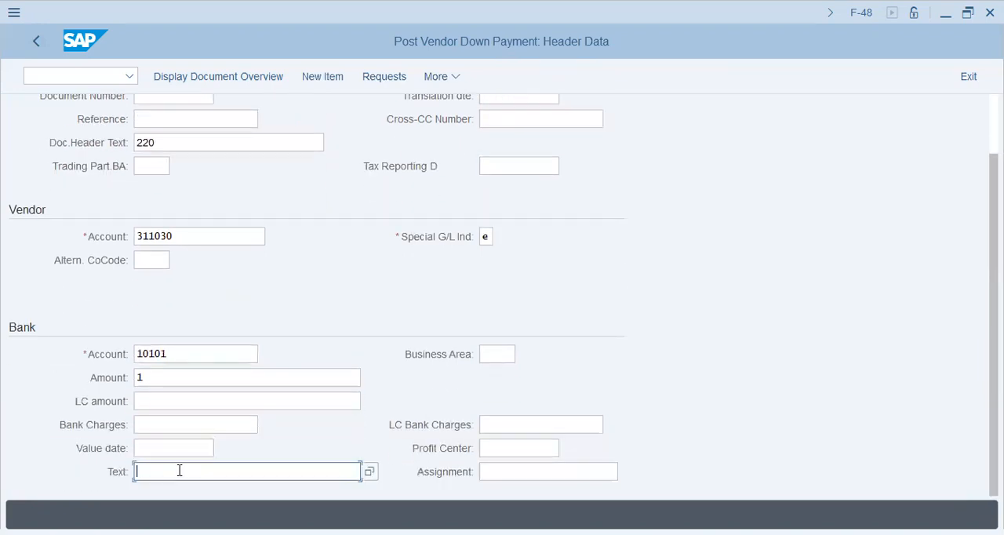
click(173, 194)
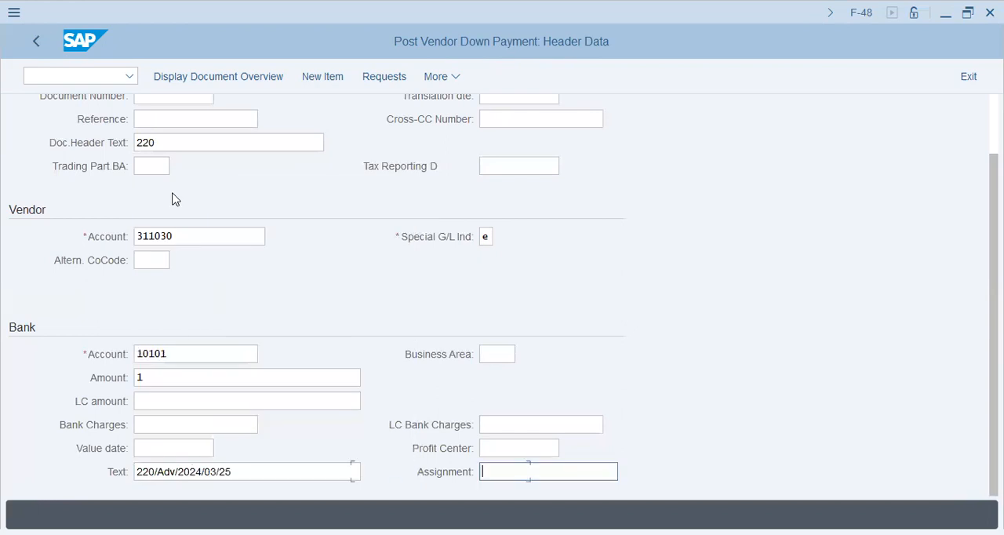
scroll(502, 253, up, 2)
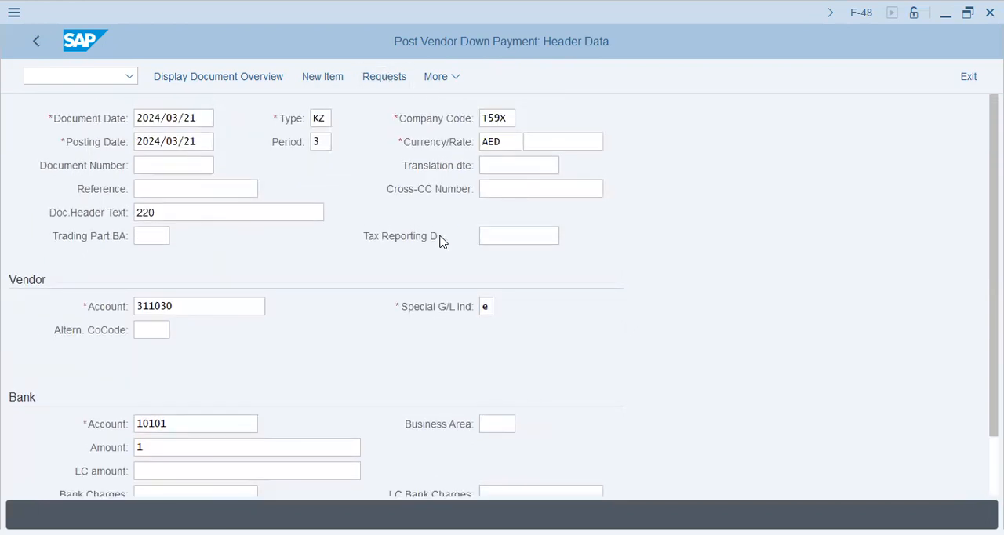
Display the vendor's down payment requests, select the 220 AED request and create the down payment from it
key(Return)
key(Return)
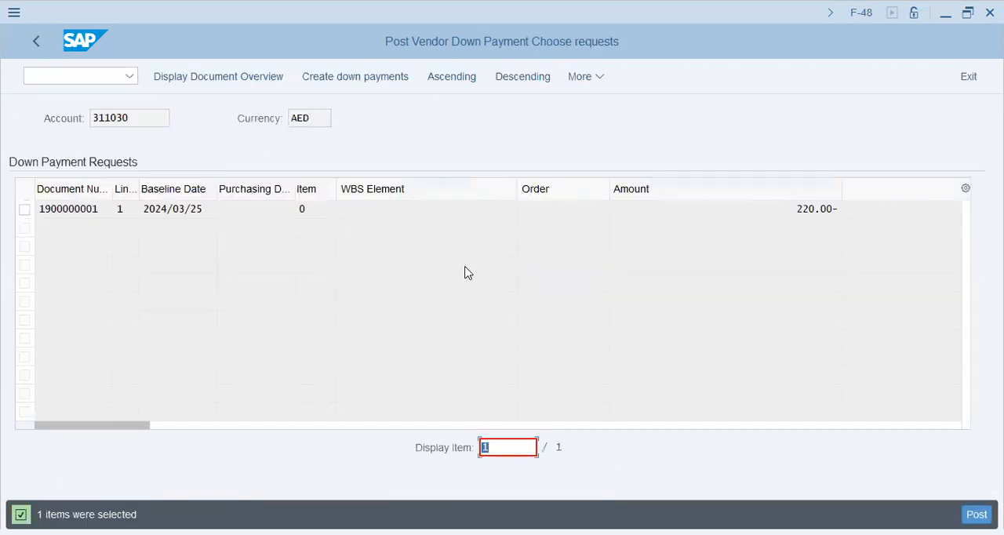
click(411, 212)
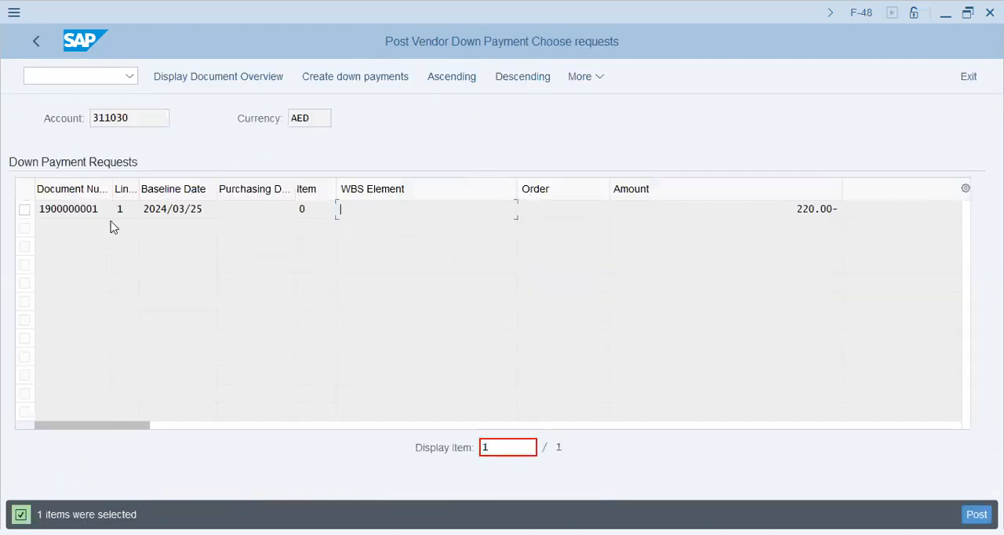
click(27, 210)
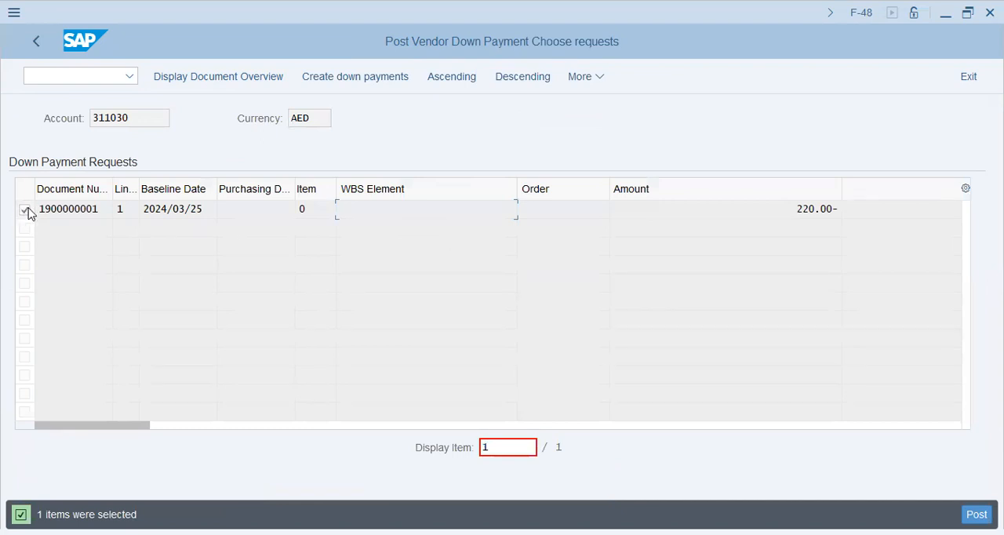
click(361, 79)
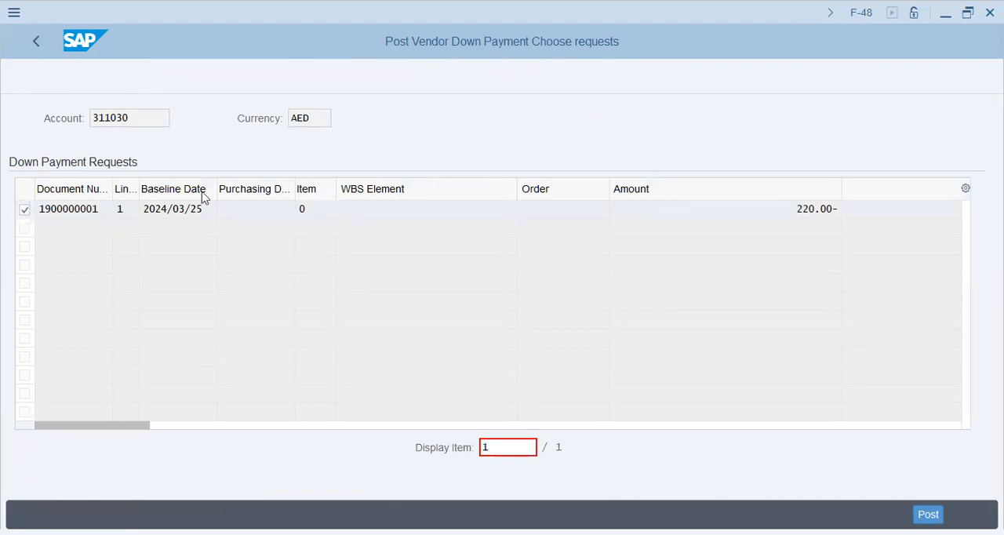
Replace the petty cash item's amount with * to balance the document and accept the calculated group currency amount
click(373, 280)
double_click(372, 281)
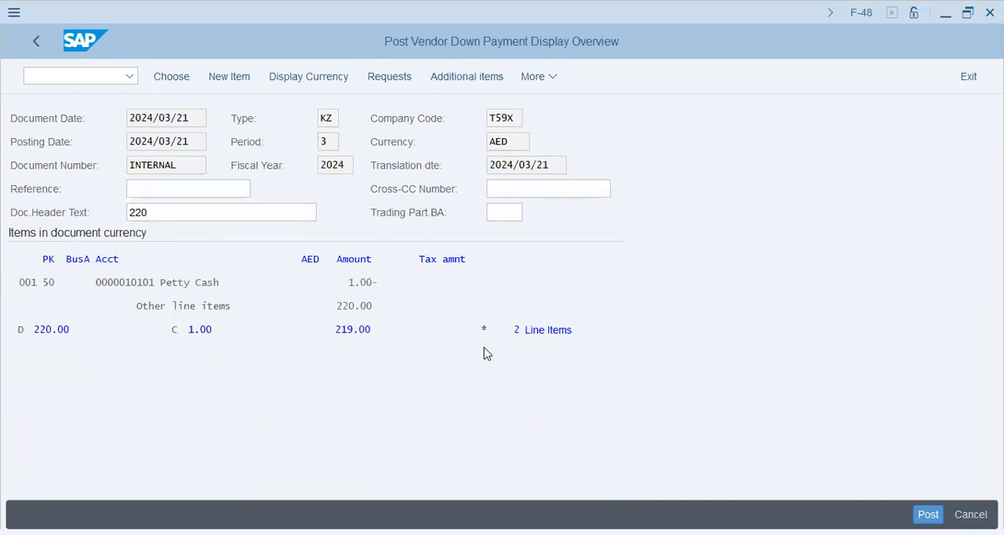
text(*)
key(Tab)
key(Tab)
key(Tab)
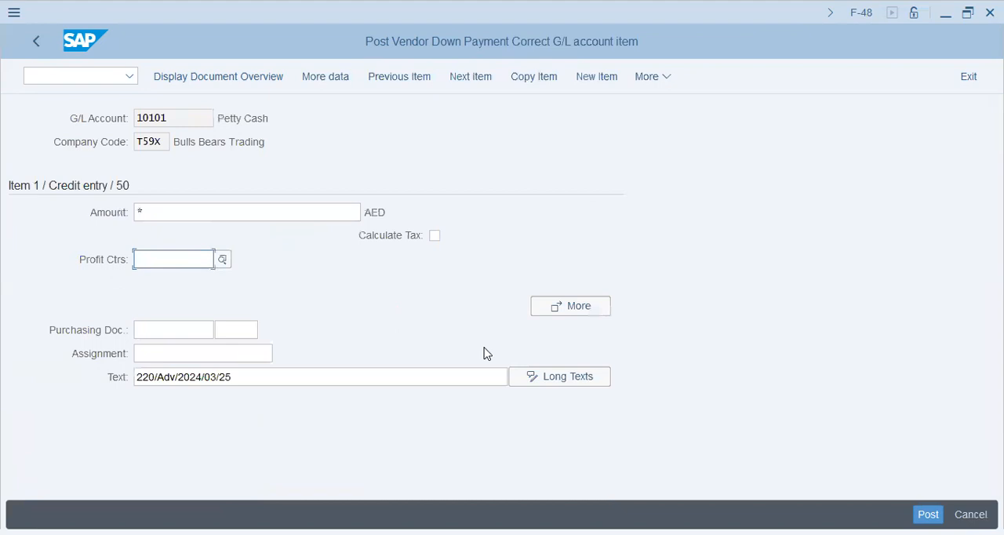
key(Tab)
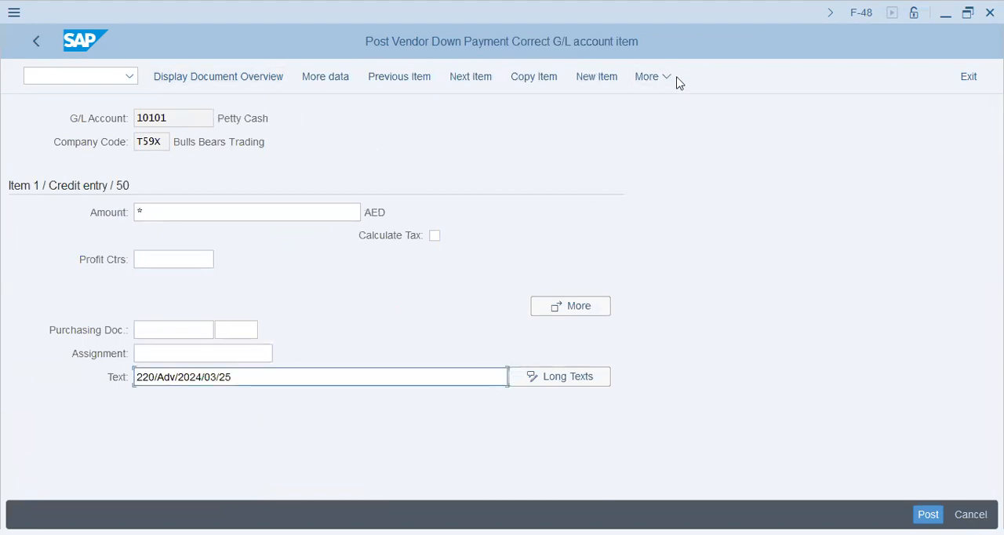
key(Return)
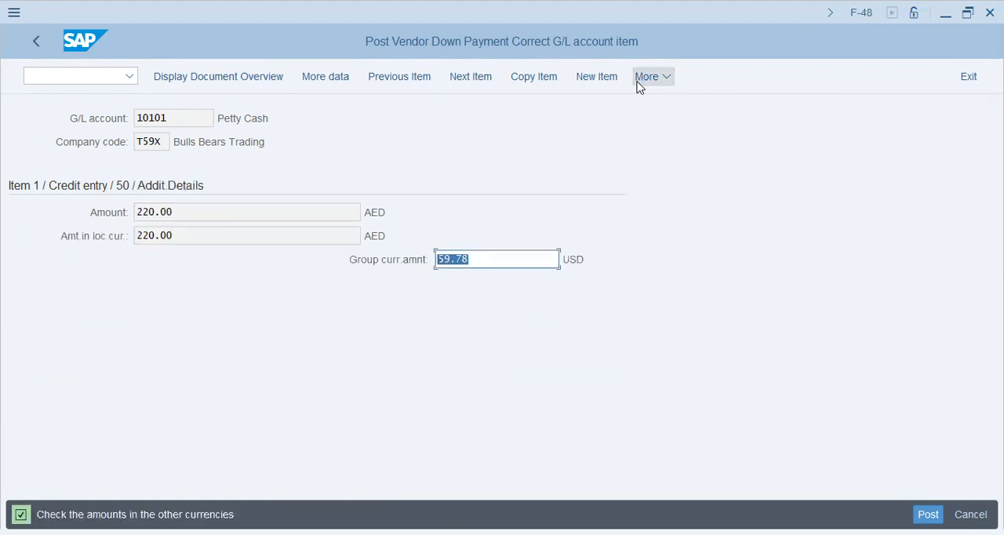
key(Return)
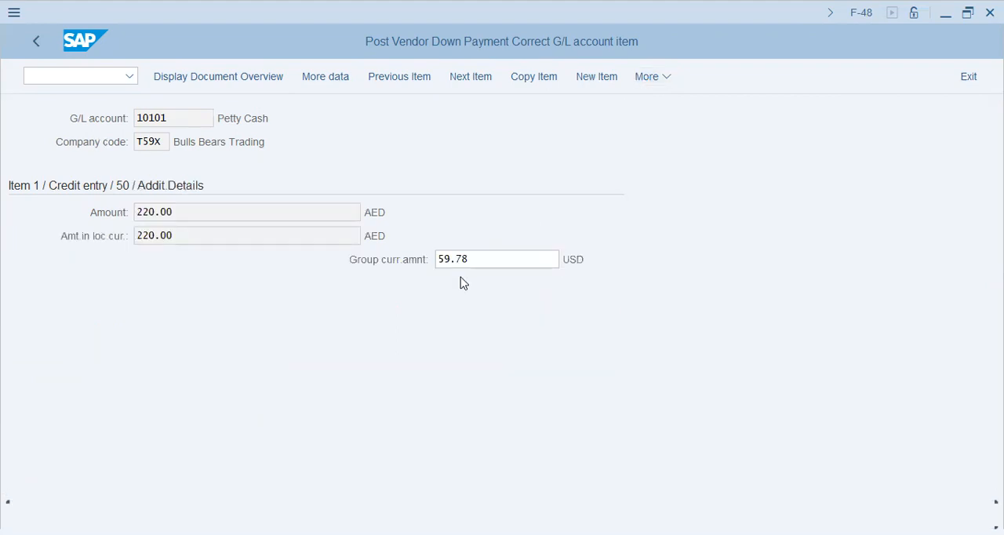
Try to simulate the vendor down payment document and read the message it returns
click(655, 79)
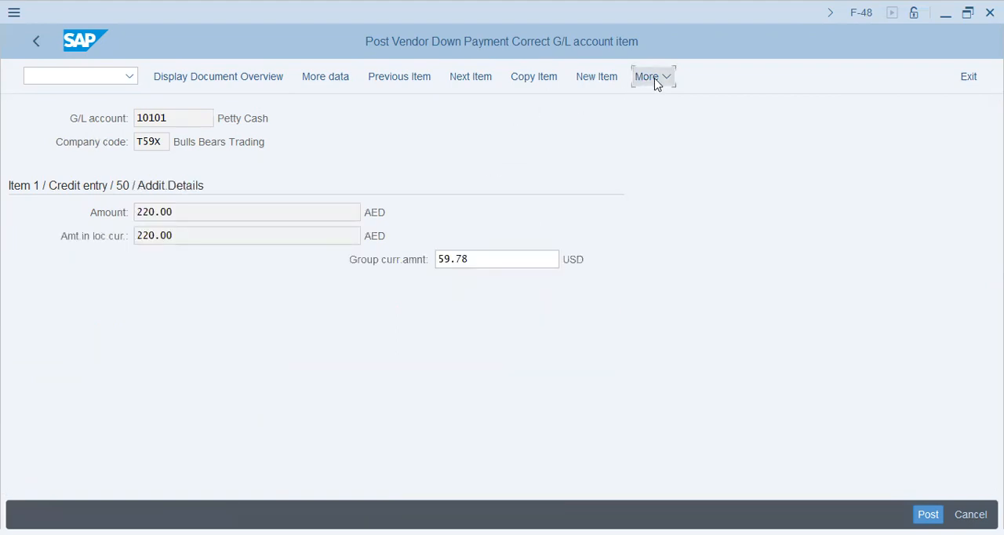
click(850, 168)
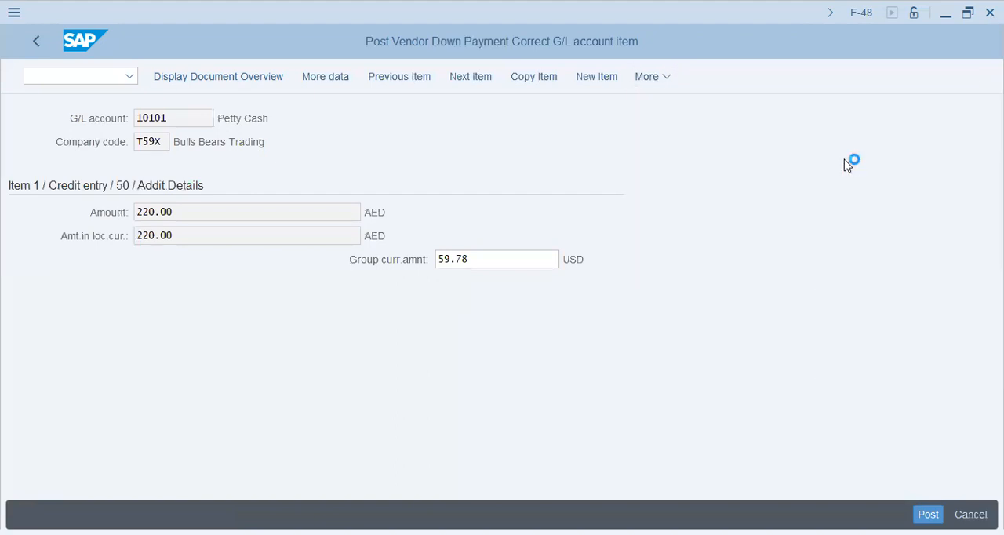
drag(106, 515, 227, 514)
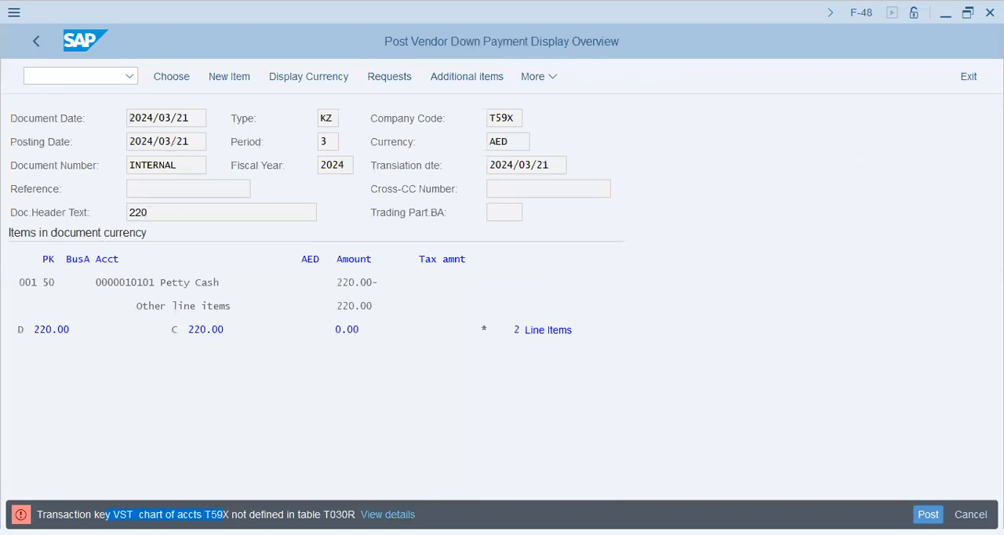
click(719, 391)
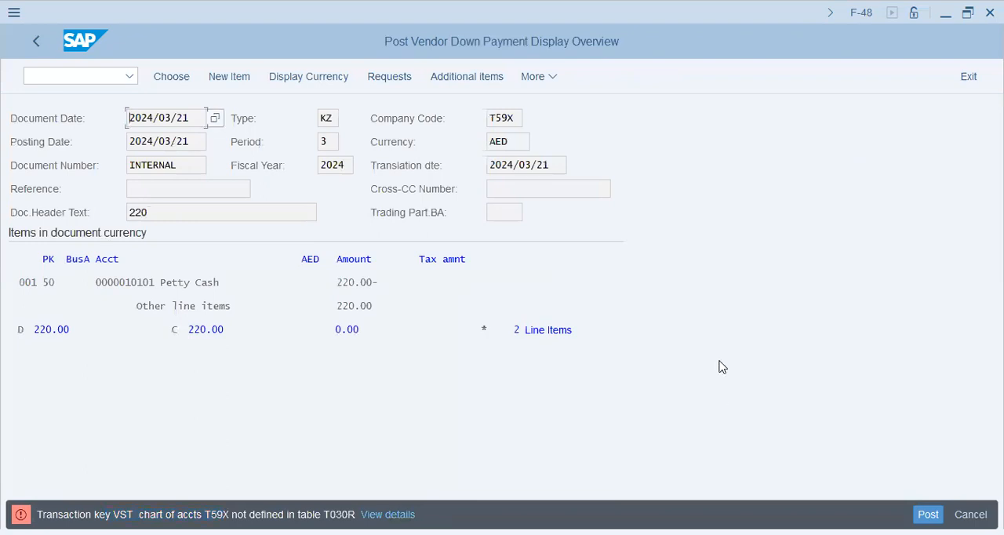